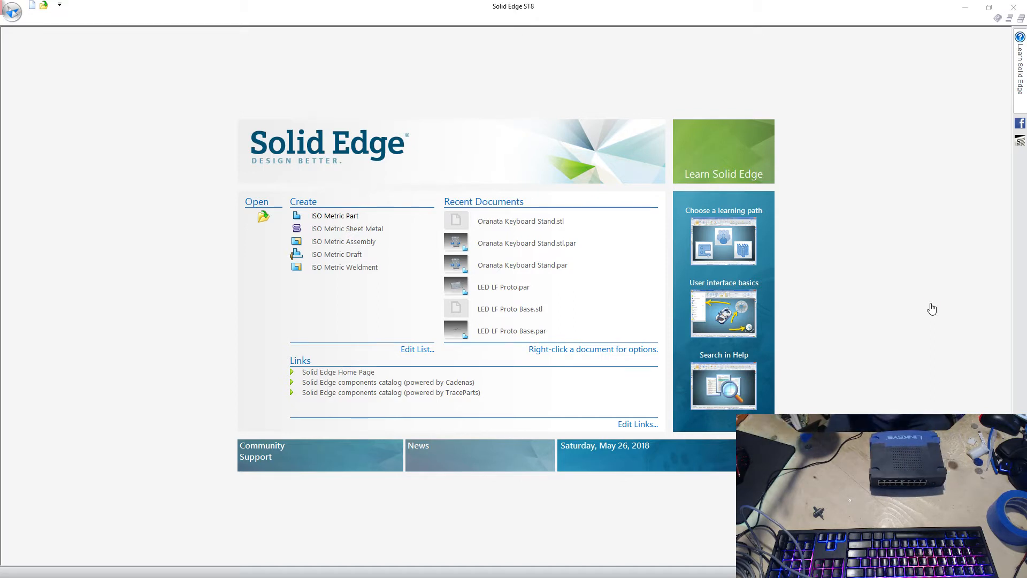
# - Create a new ISO Metric Part document
pyautogui.click(358, 216)
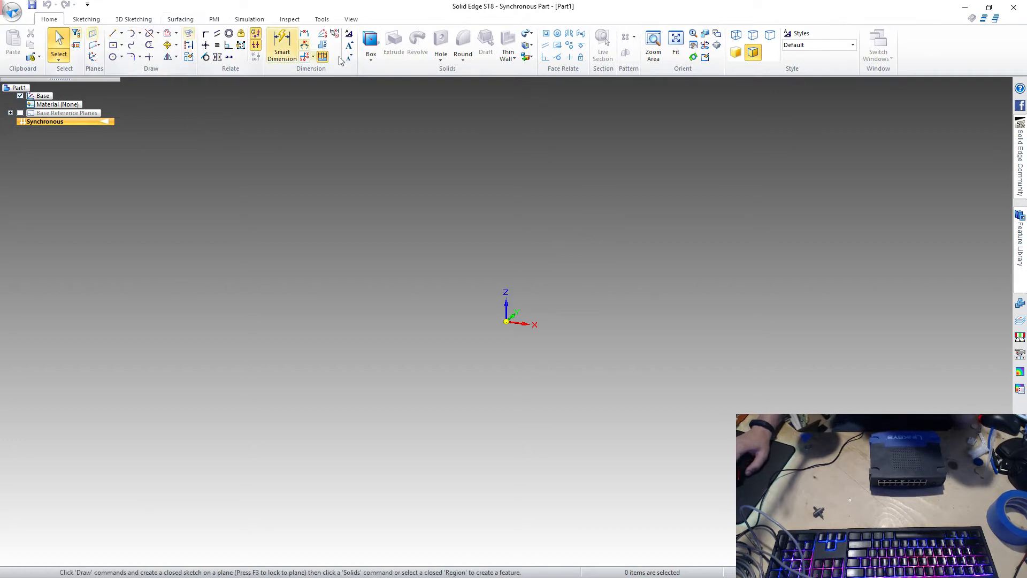
pyautogui.moveTo(523, 278); pyautogui.dragTo(520, 415, button='middle')
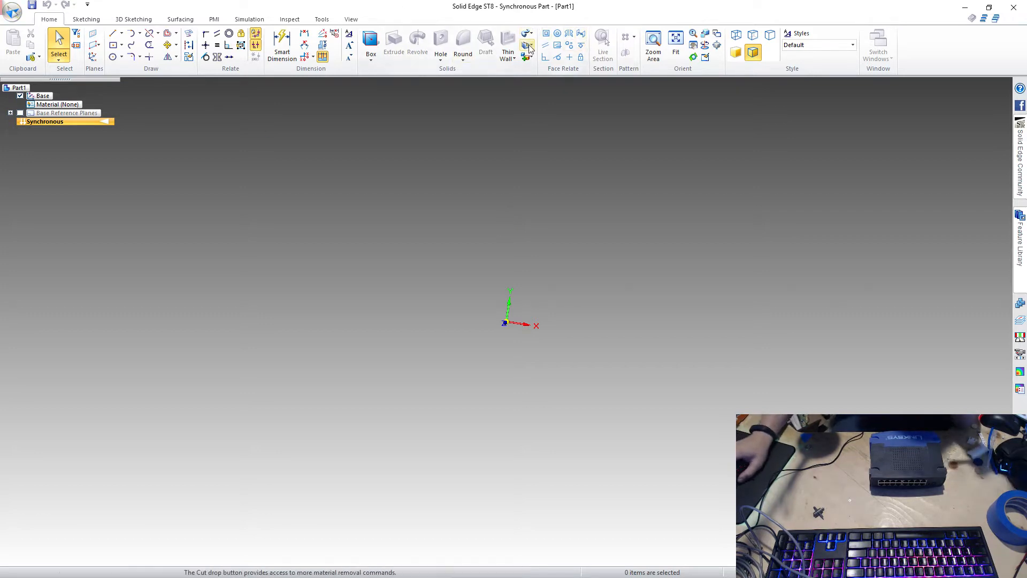
pyautogui.click(372, 51)
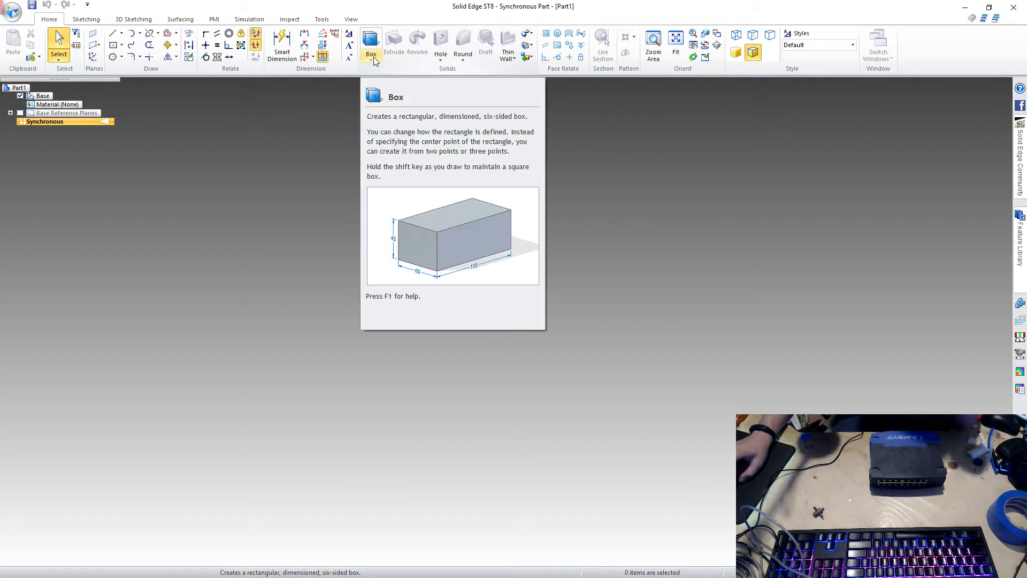
# - Sketch a rectangle by center, 20 mm wide and 16 mm high, centered on the origin in the horizontal XY plane
pyautogui.click(114, 45)
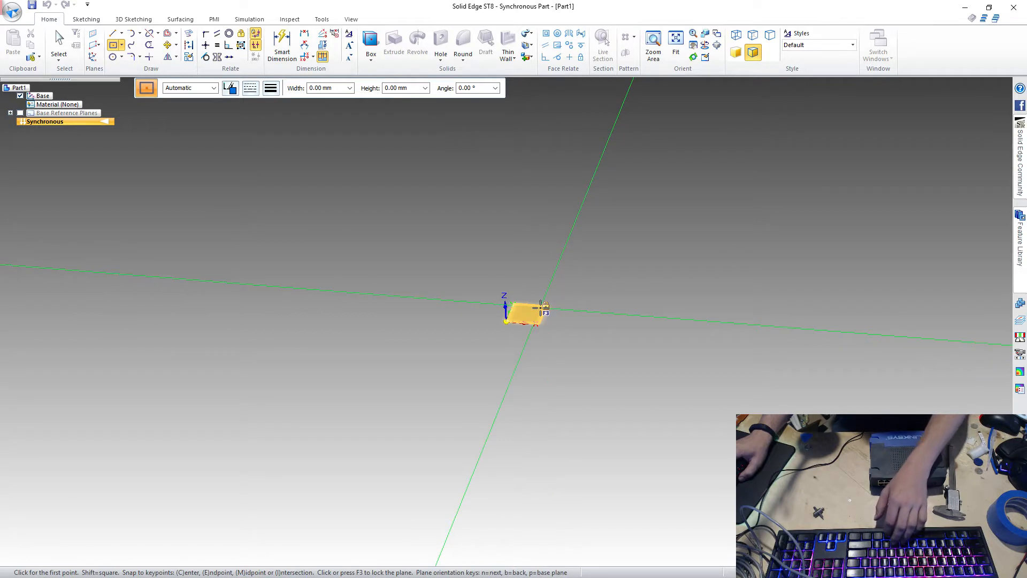
pyautogui.press('F3')
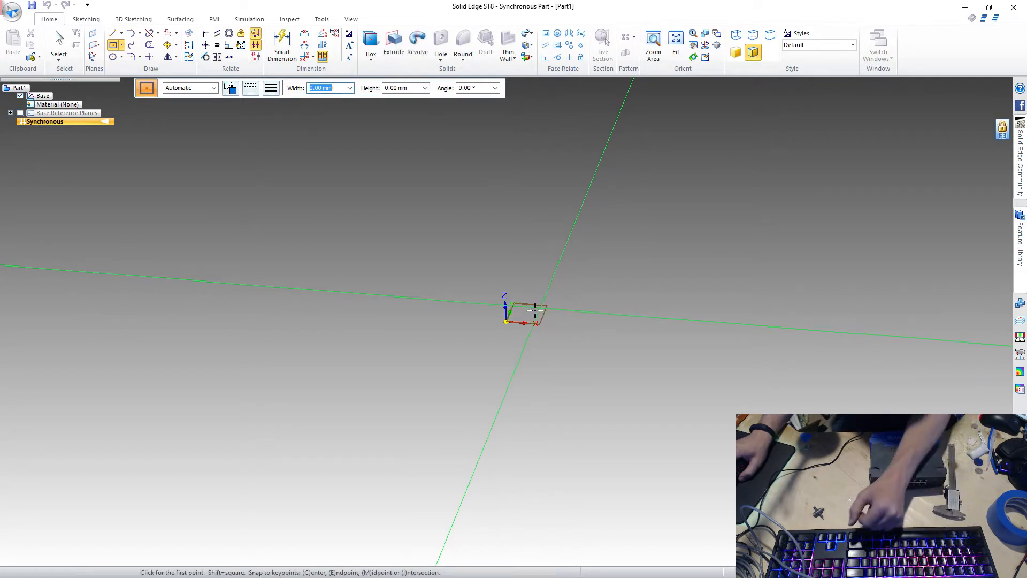
pyautogui.click(504, 321)
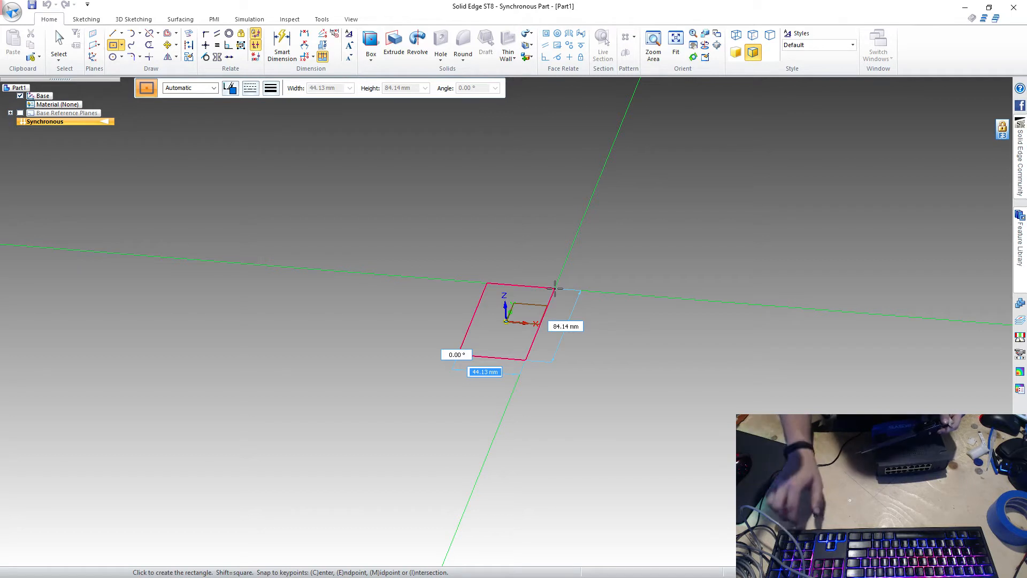
pyautogui.write('20')
pyautogui.press('Tab')
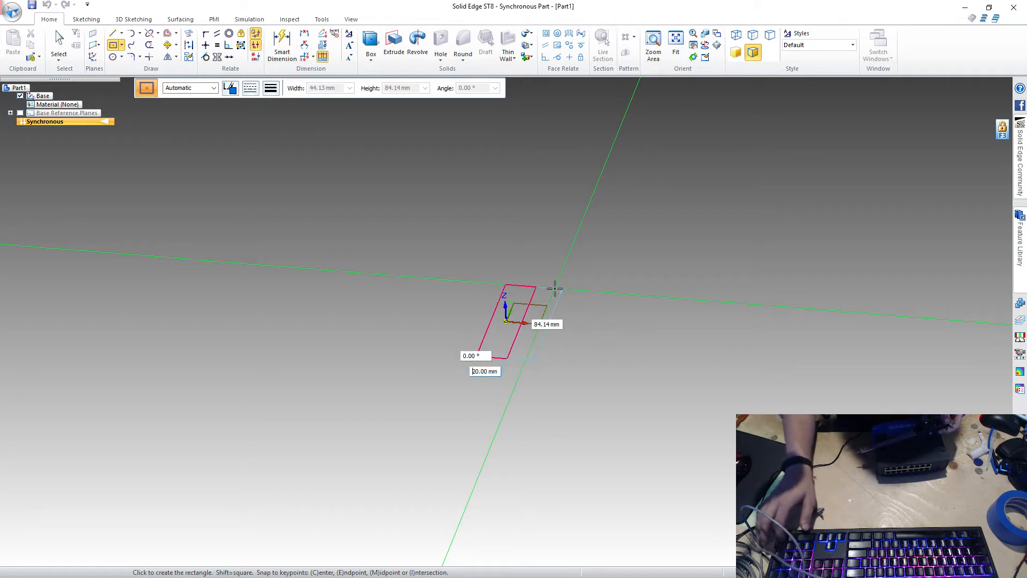
pyautogui.write('16')
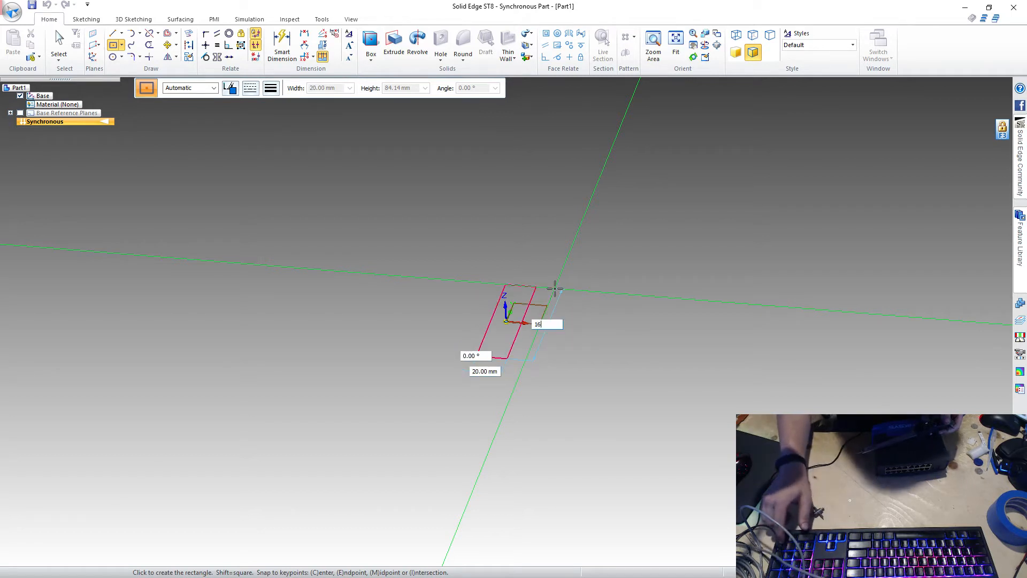
pyautogui.press('Tab')
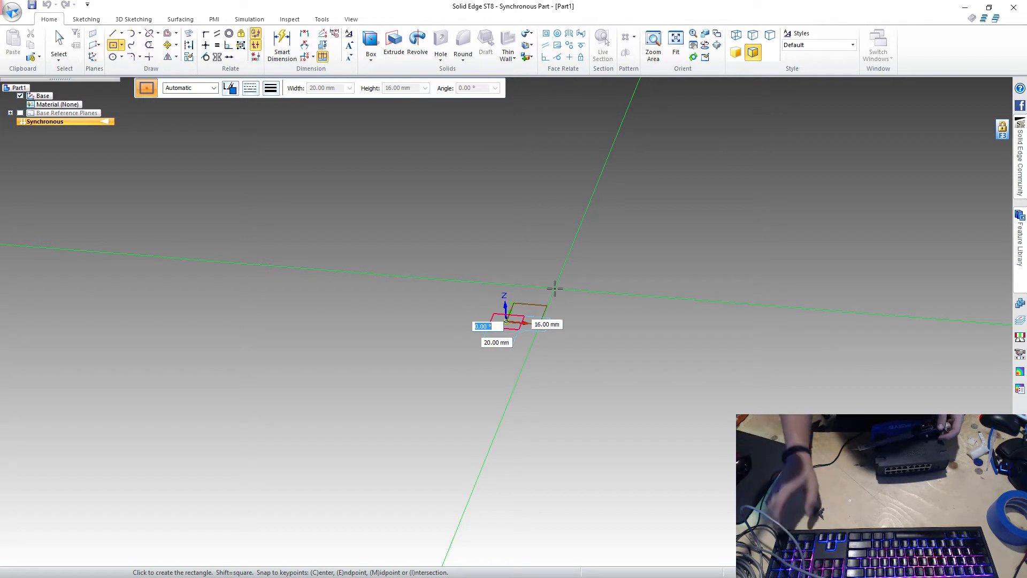
pyautogui.press('Return')
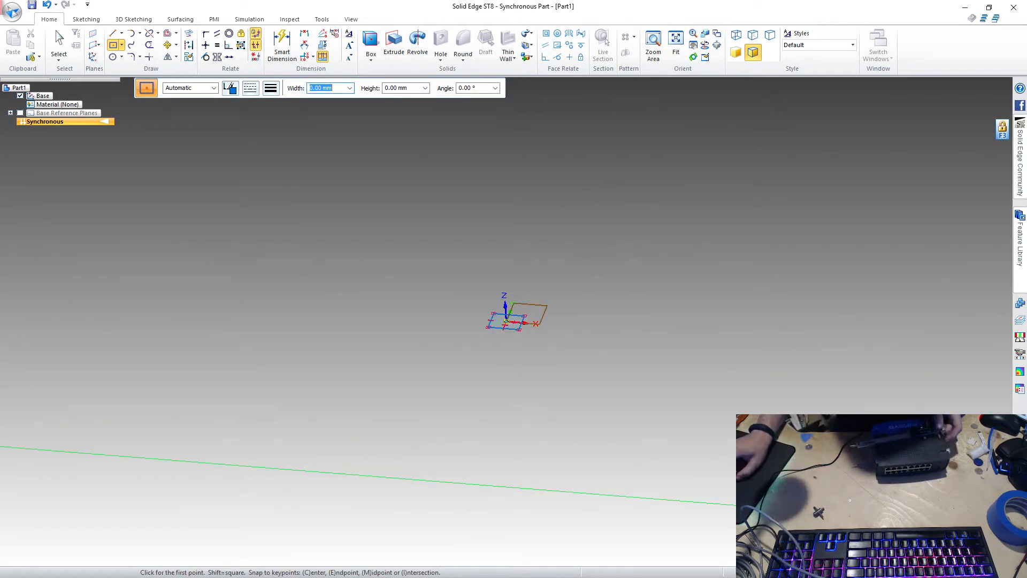
pyautogui.click(982, 527)
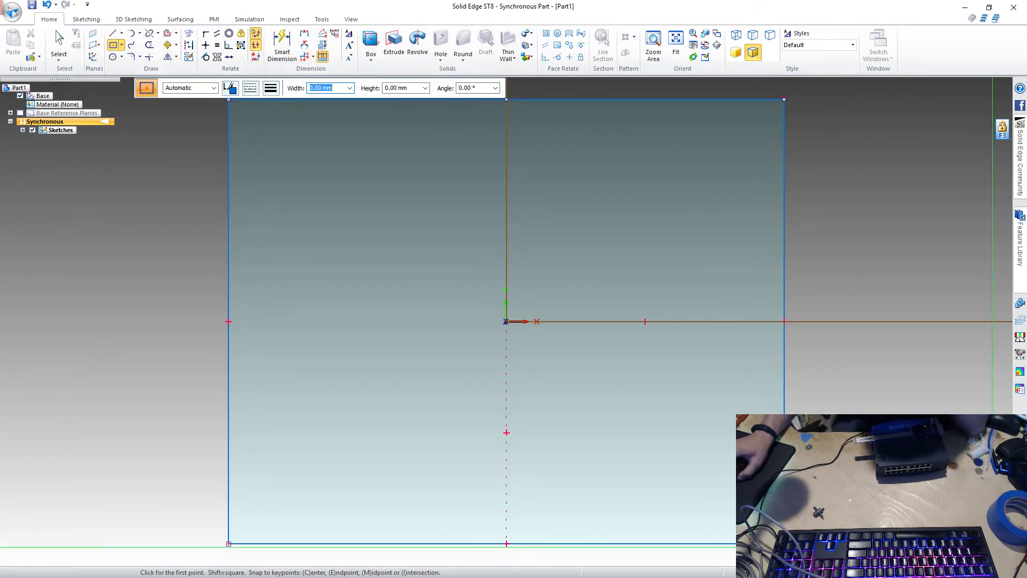
pyautogui.click(992, 547)
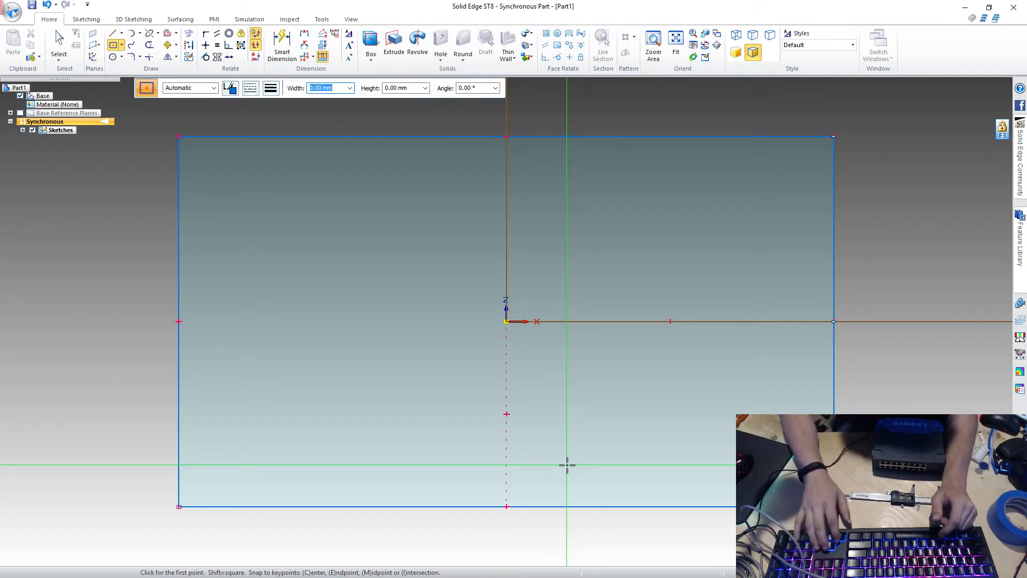
# - Extrude the rectangular sketch region 59 mm upward along Z into a solid block
pyautogui.click(367, 40)
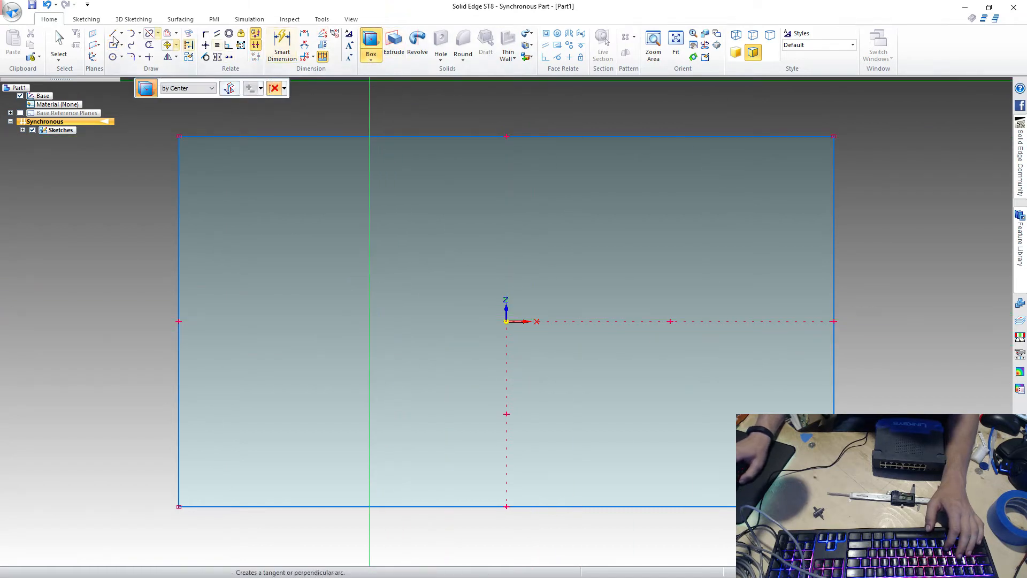
pyautogui.click(55, 48)
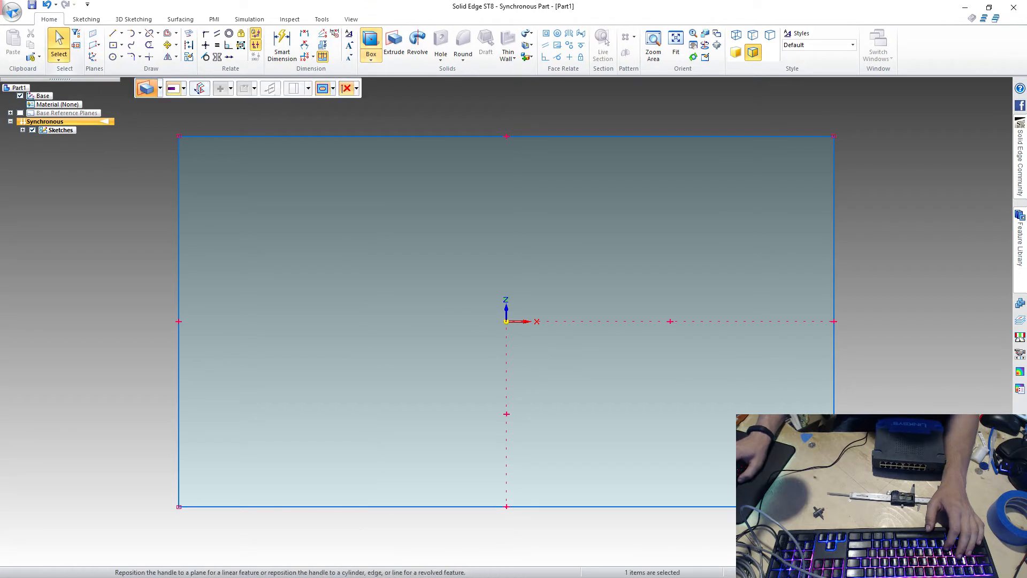
pyautogui.click(546, 275)
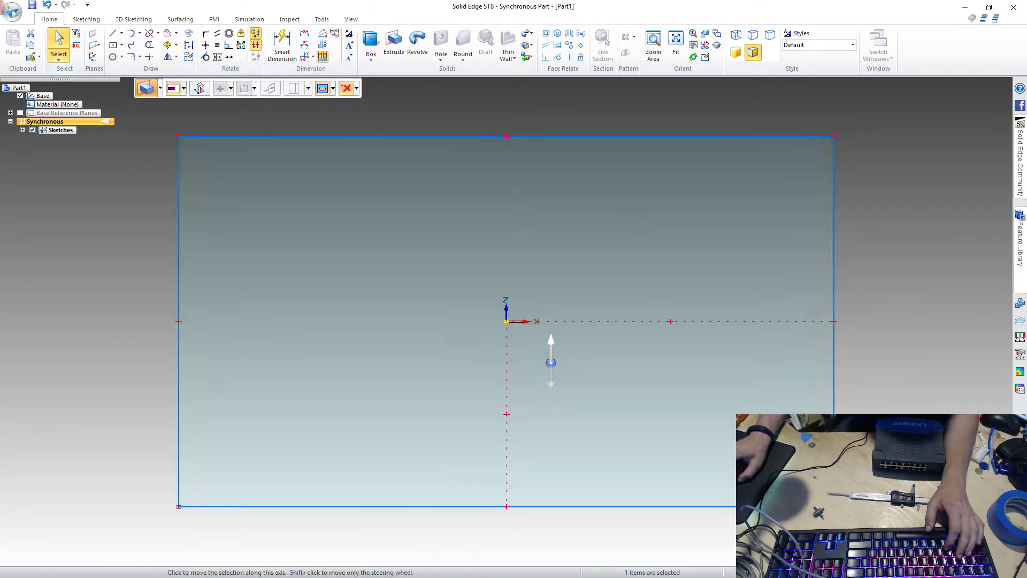
pyautogui.click(551, 357)
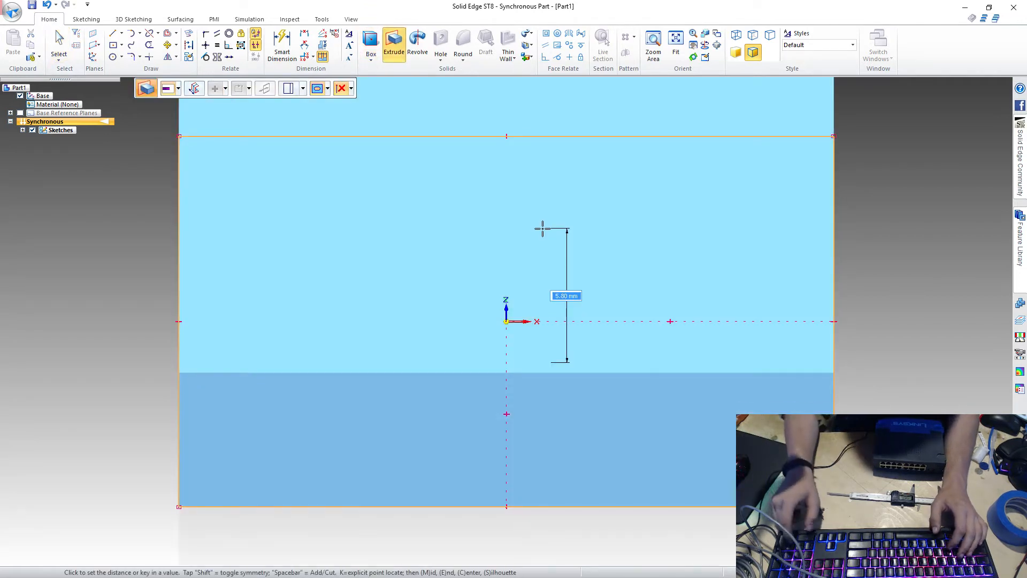
pyautogui.write('5')
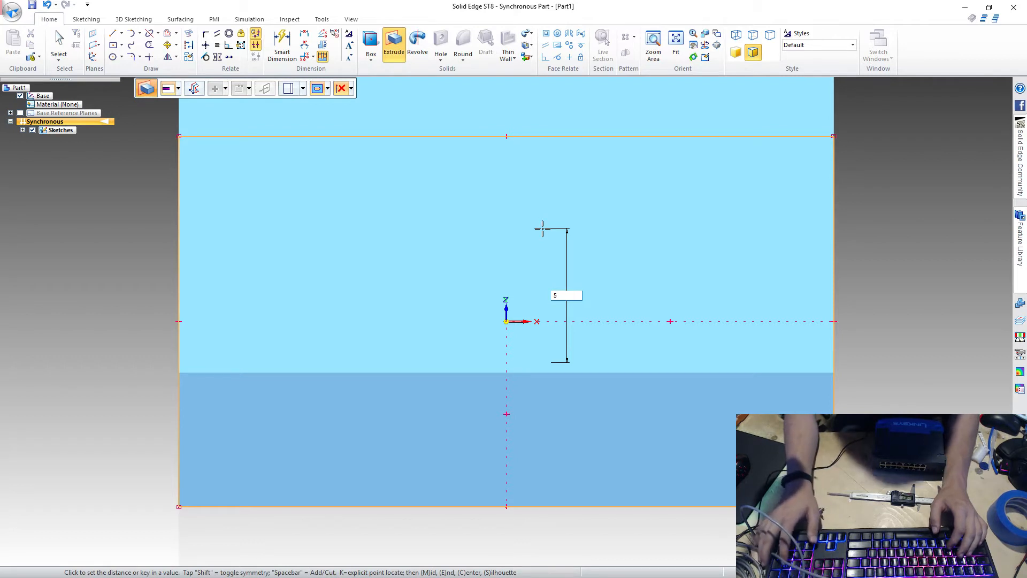
pyautogui.write('9')
pyautogui.press('Return')
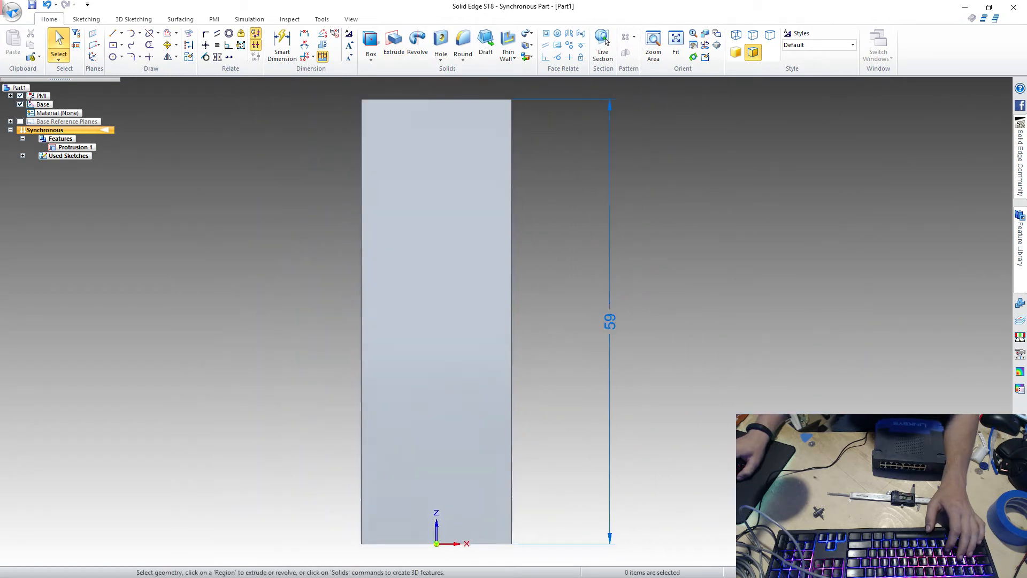
# - Lock sketching to the block's front face and draw a 3 mm line along its top edge, starting from the upper-left corner
pyautogui.hotkey('ctrl', 't')
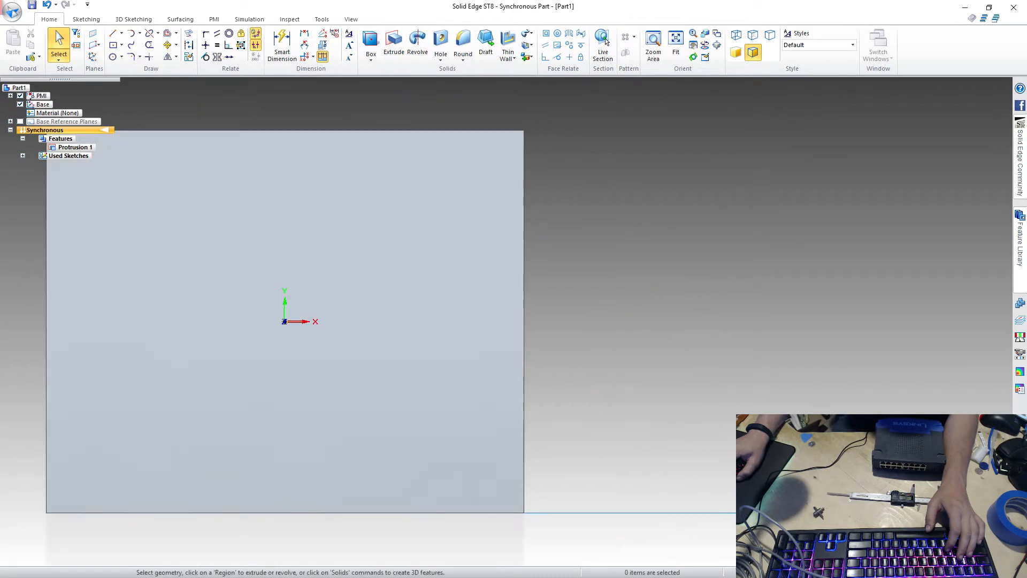
pyautogui.hotkey('ctrl', 'f')
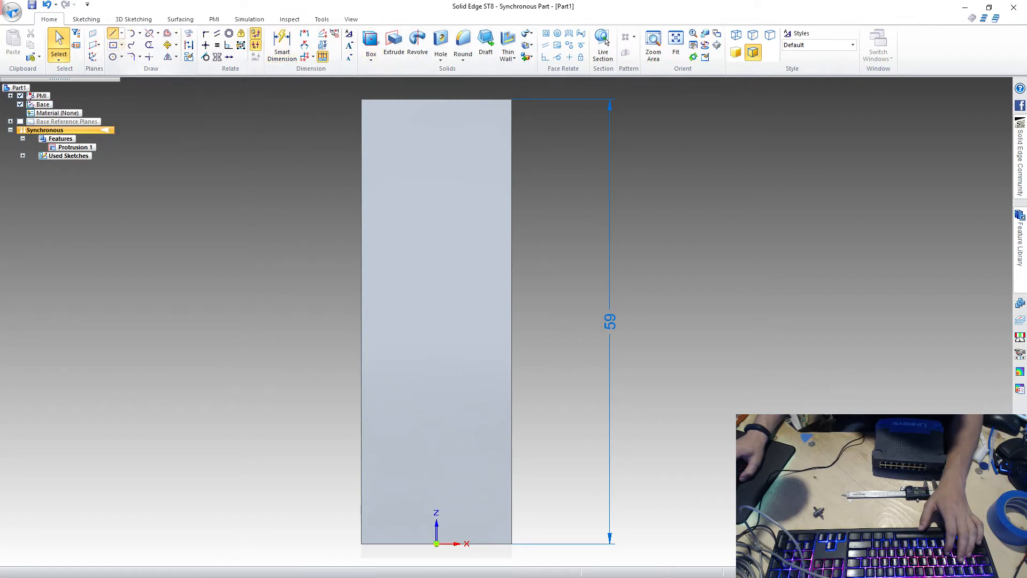
pyautogui.click(112, 33)
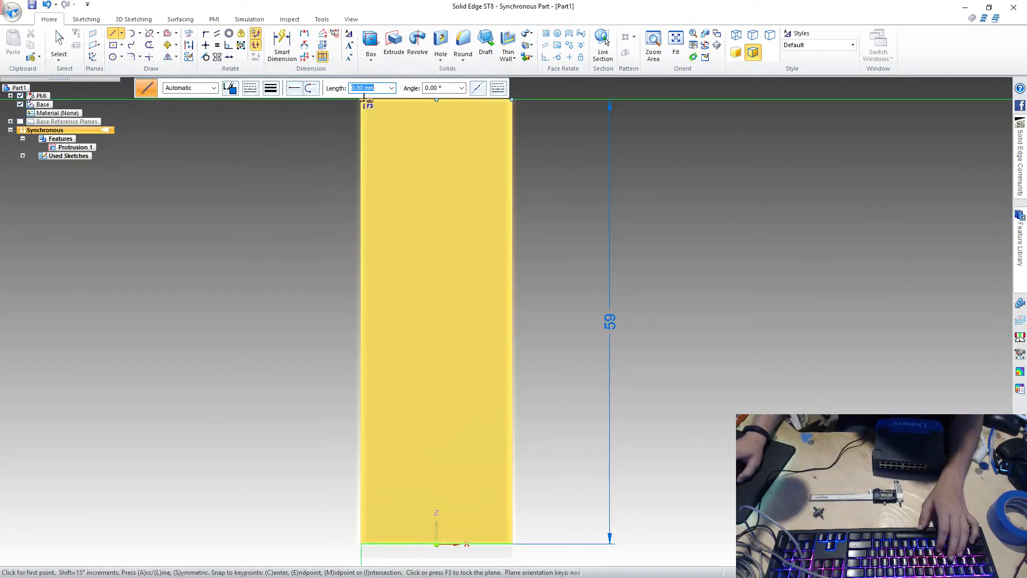
pyautogui.press('F3')
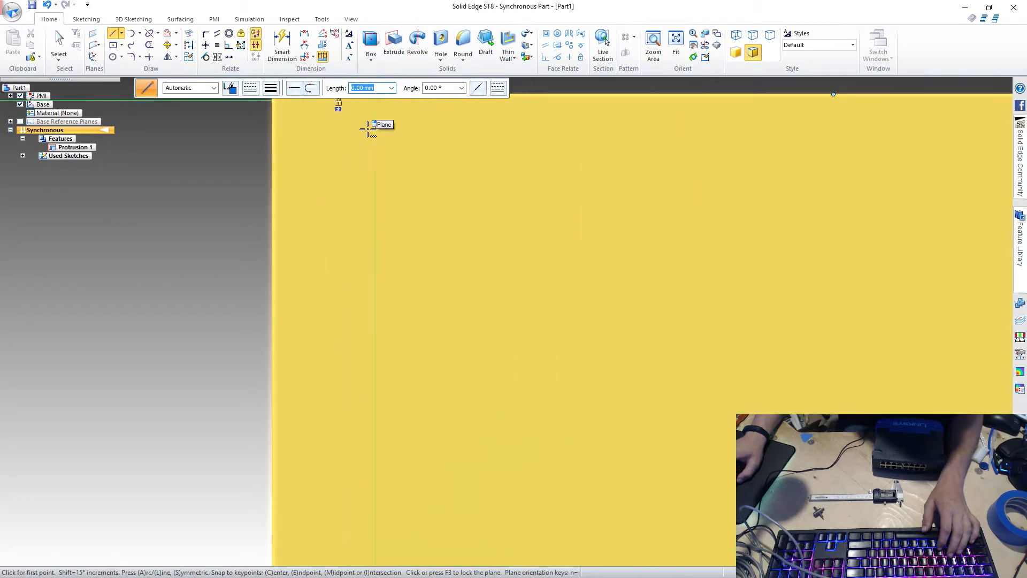
pyautogui.scroll(-2, 370, 486)
pyautogui.scroll(1, 371, 269)
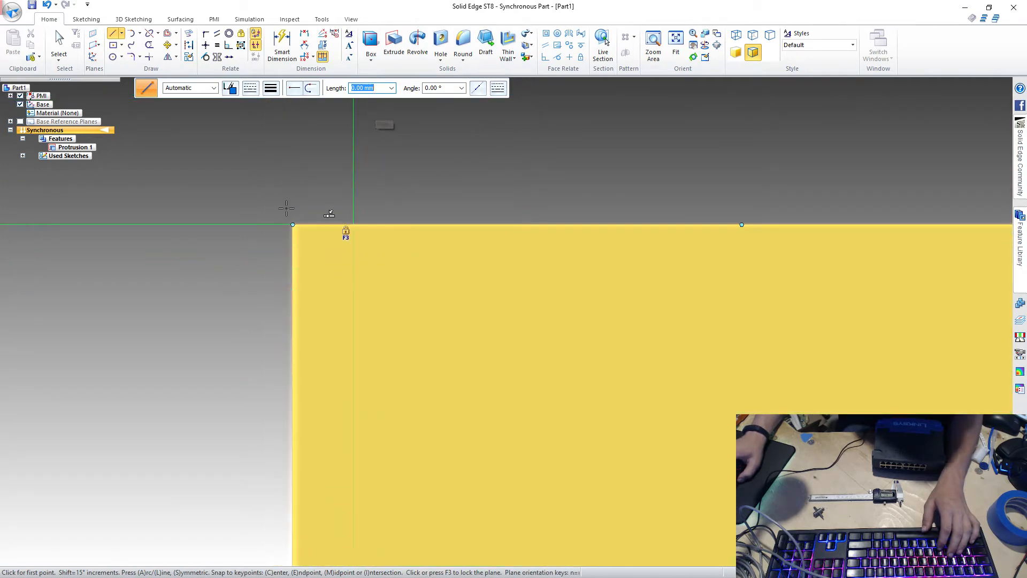
pyautogui.press('F3')
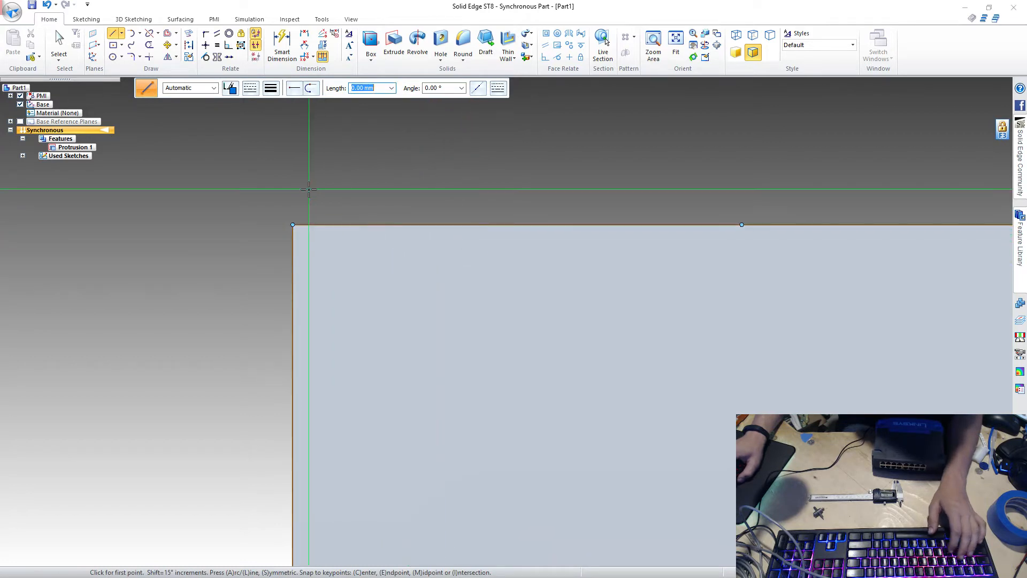
pyautogui.click(291, 224)
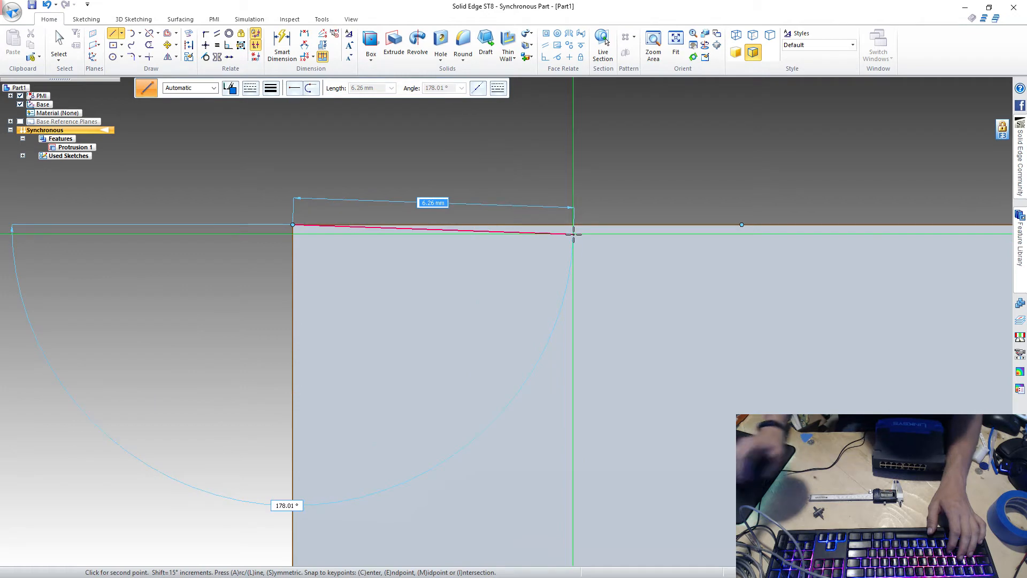
pyautogui.write('3')
pyautogui.press('Tab')
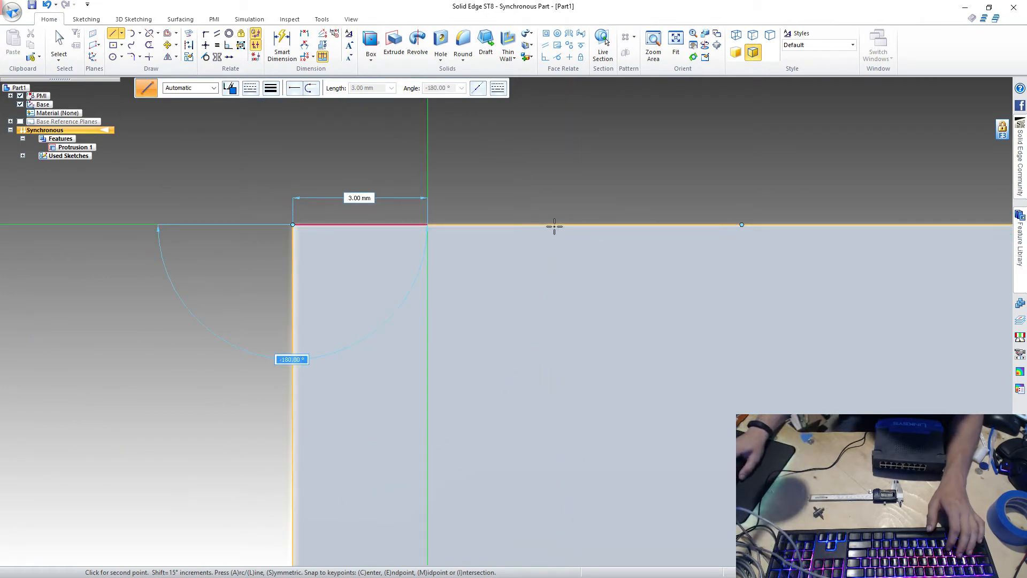
pyautogui.click(555, 227)
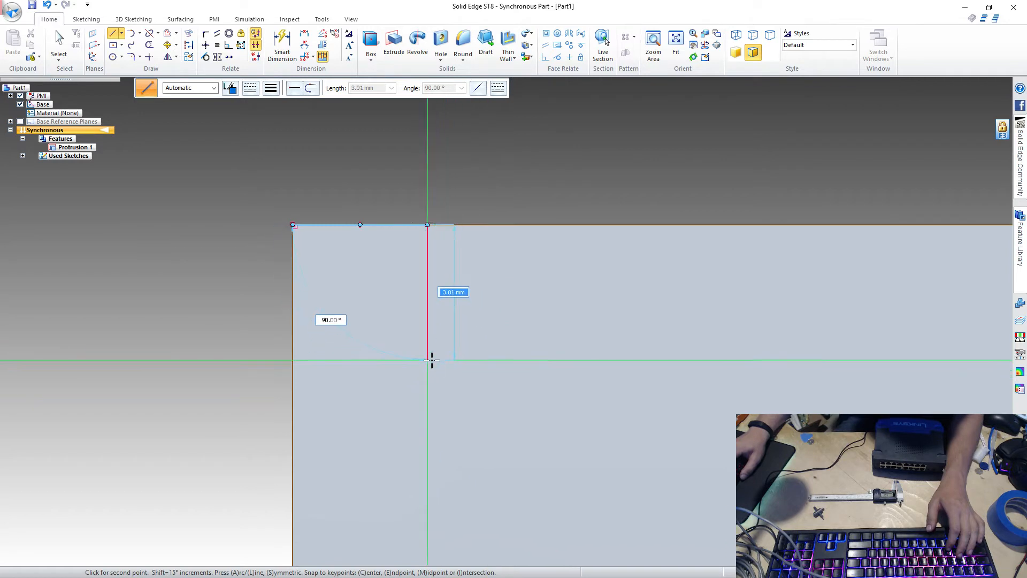
# - Continue with a 3 mm line straight down and a 3 mm horizontal line back to the face's left edge
pyautogui.write('3')
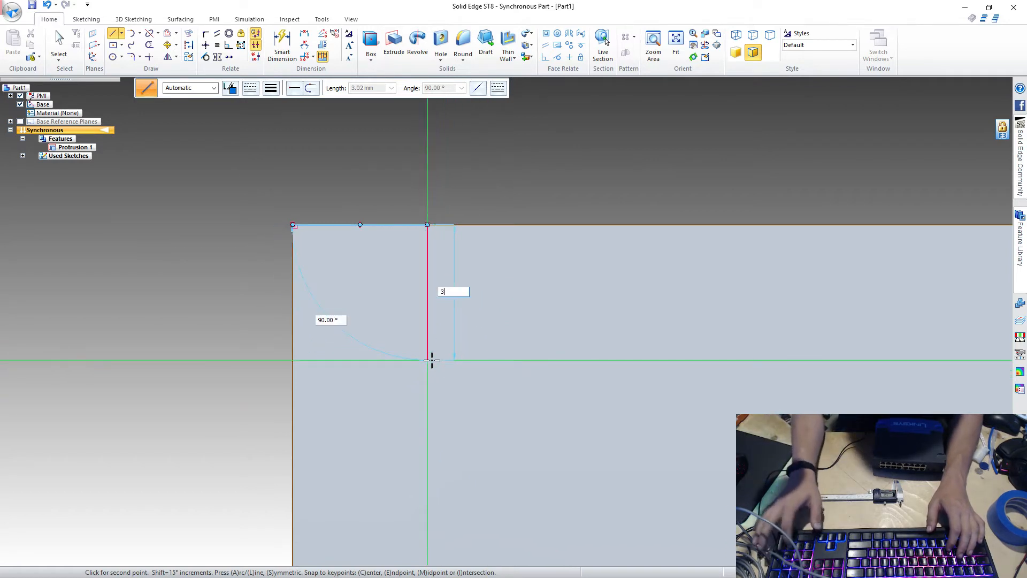
pyautogui.press('Tab')
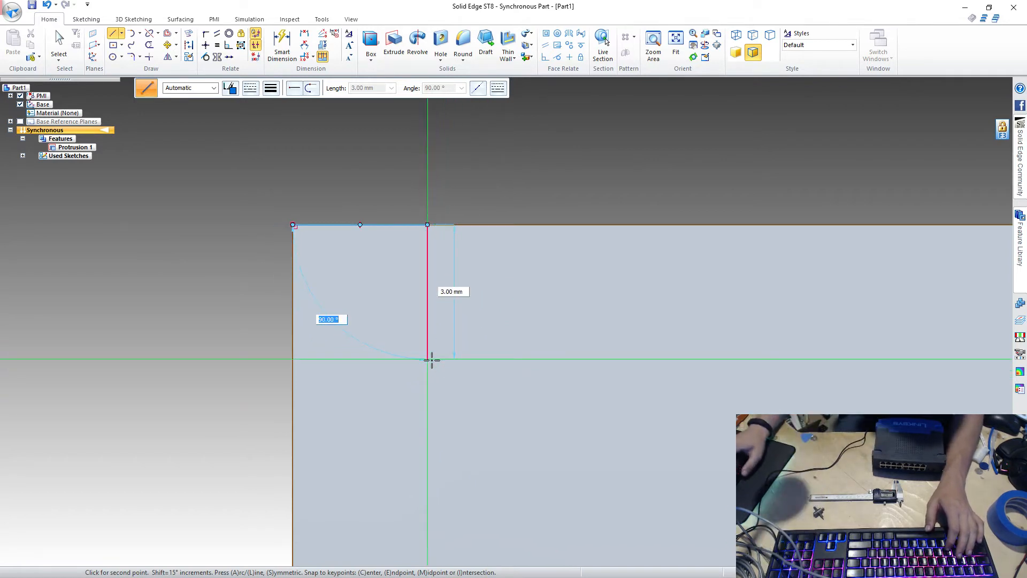
pyautogui.press('Return')
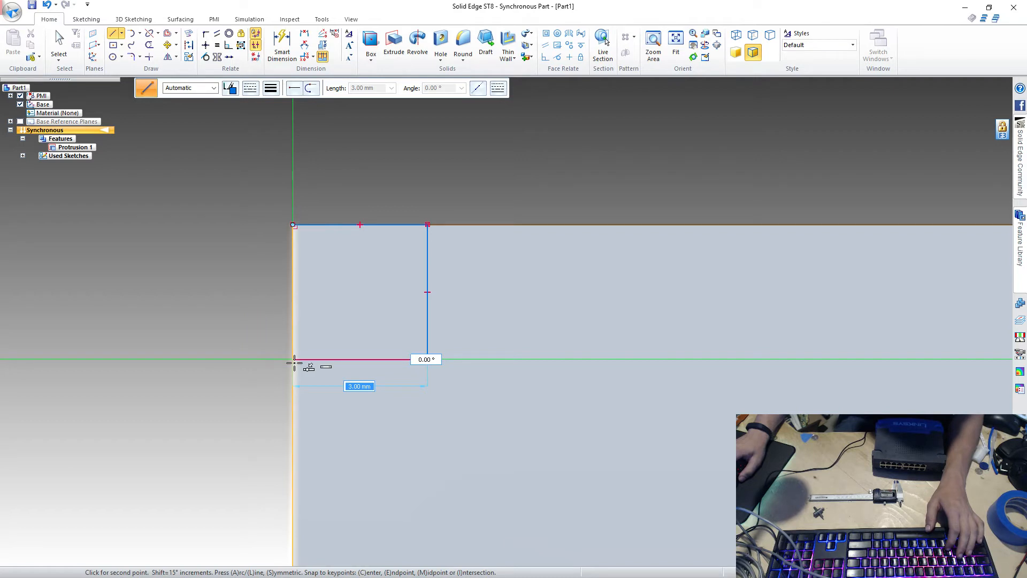
pyautogui.press('Return')
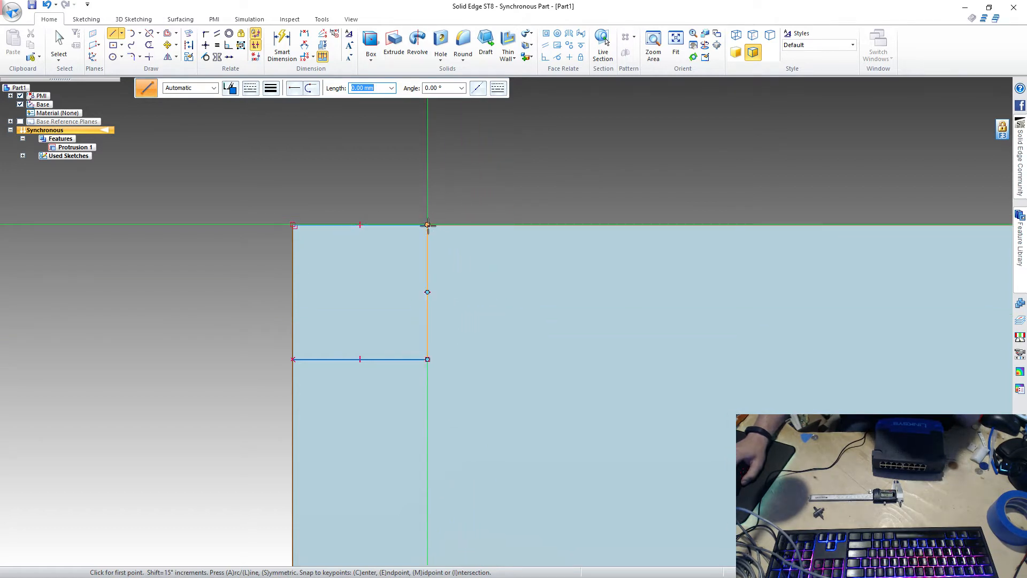
# - Draw a slanted line from the right end of the 3 mm top line to the front face's lower-right corner
pyautogui.click(427, 225)
pyautogui.scroll(2, 472, 346)
pyautogui.scroll(-4, 367, 307)
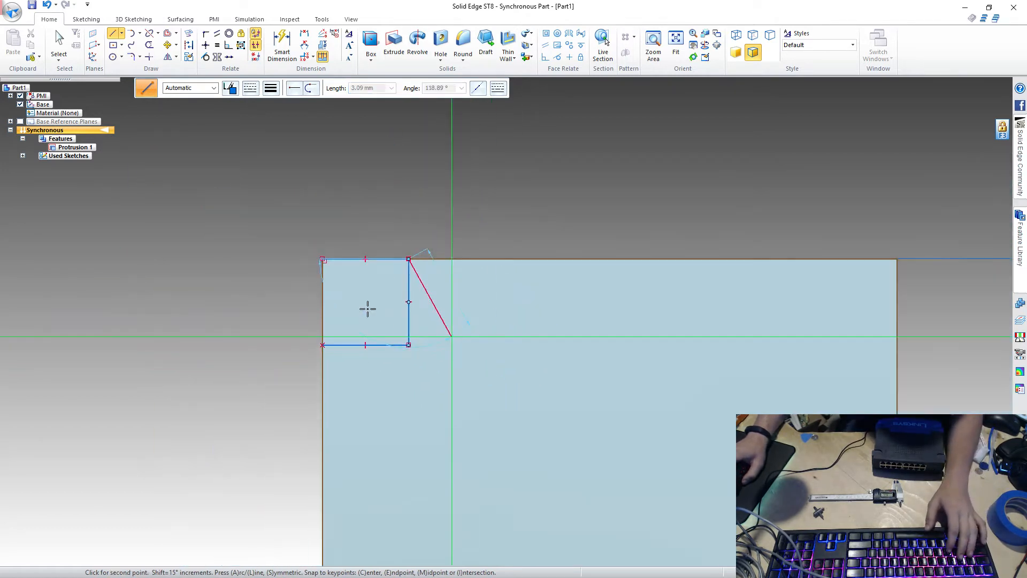
pyautogui.scroll(-4, 307, 231)
pyautogui.scroll(3, 351, 422)
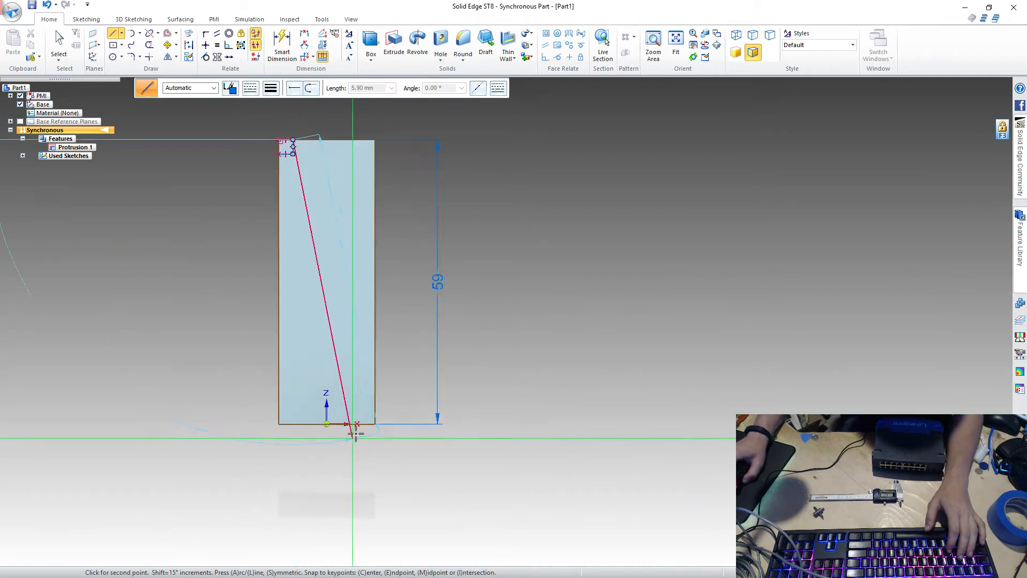
pyautogui.scroll(4, 381, 409)
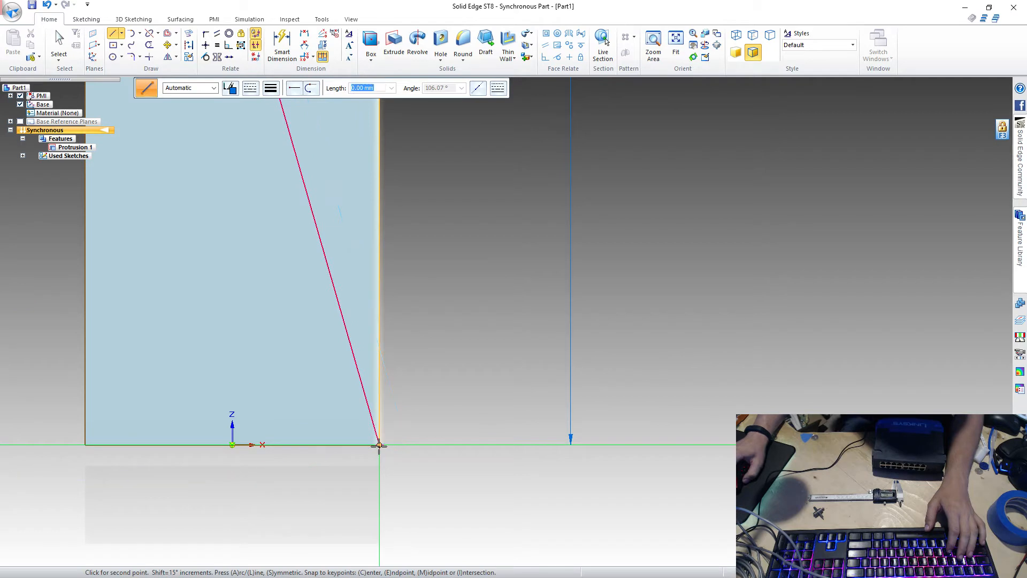
pyautogui.click(379, 445)
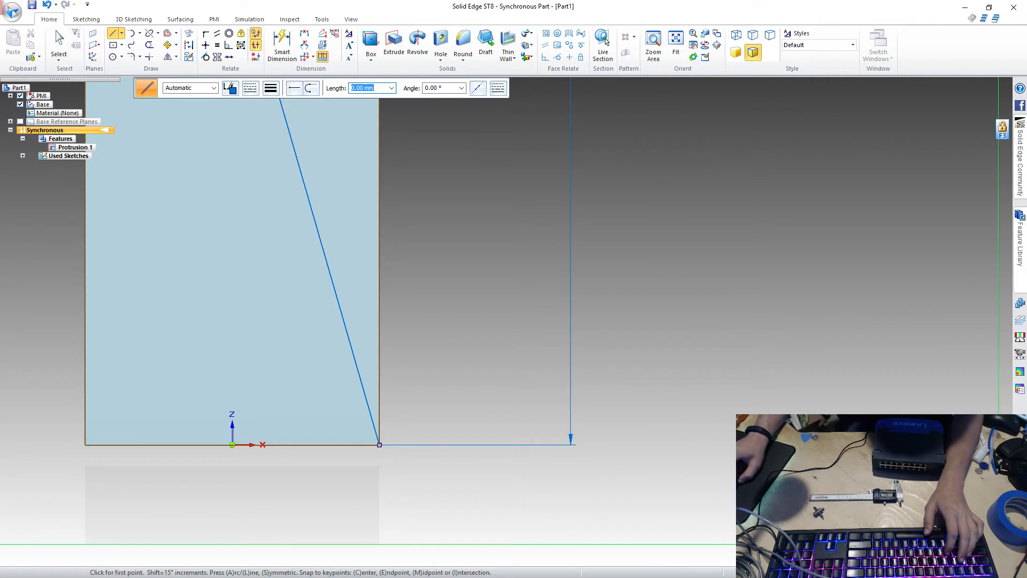
# - Lock sketching to the block's top face and draw a 4.5 mm diameter circle centred on the origin
pyautogui.hotkey('ctrl', 'f')
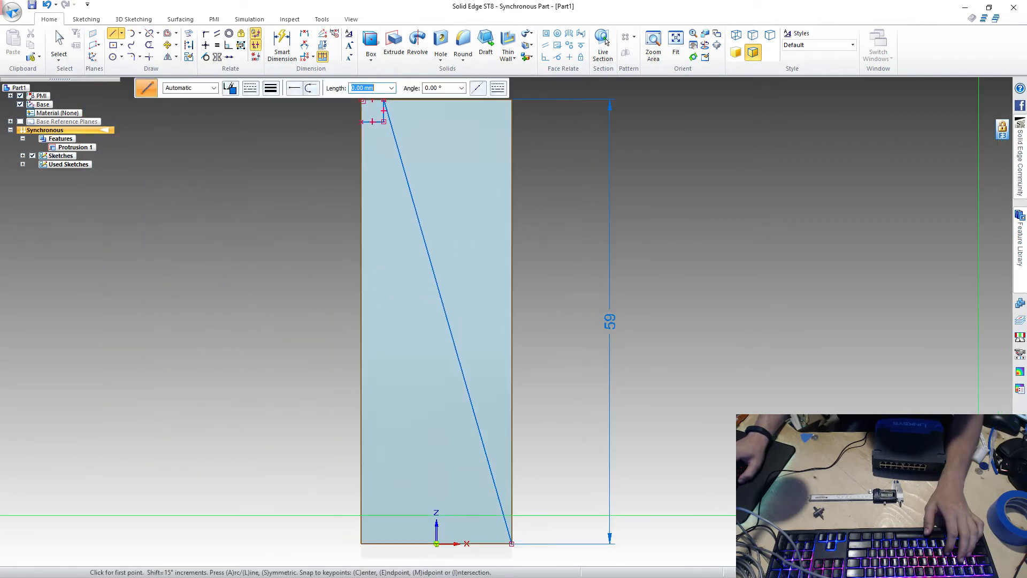
pyautogui.press('Escape')
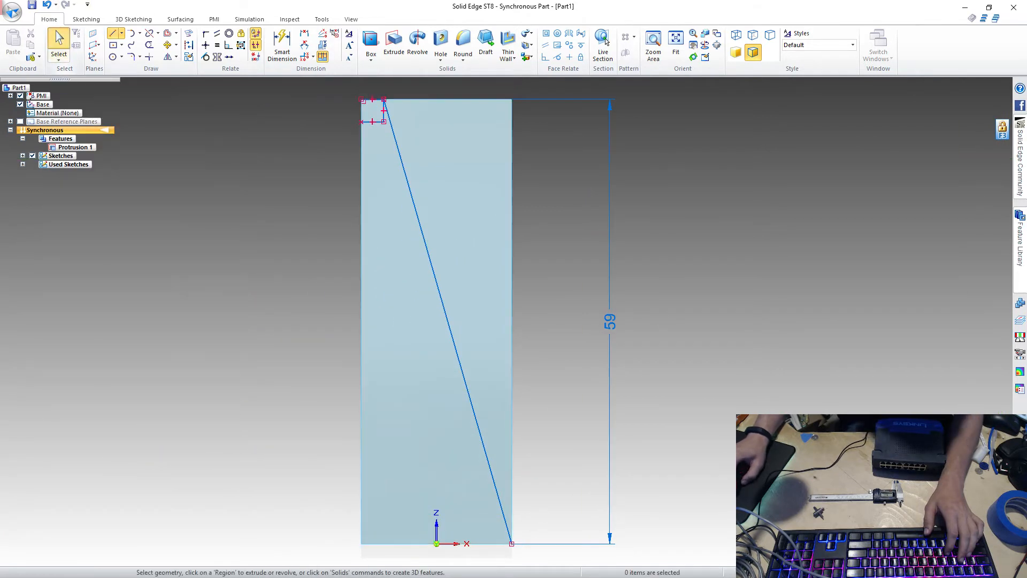
pyautogui.hotkey('ctrl', 't')
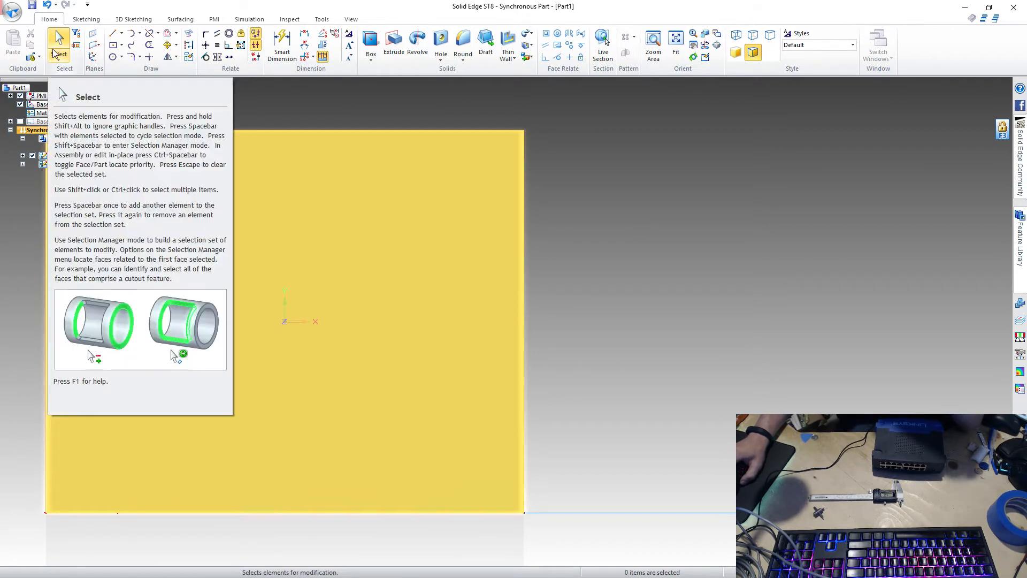
pyautogui.click(114, 57)
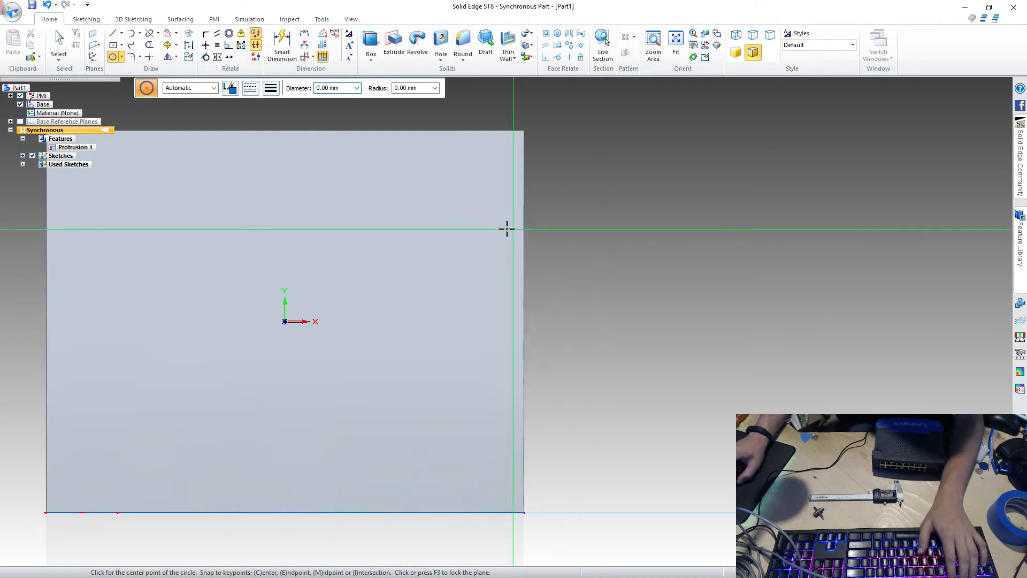
pyautogui.press('F3')
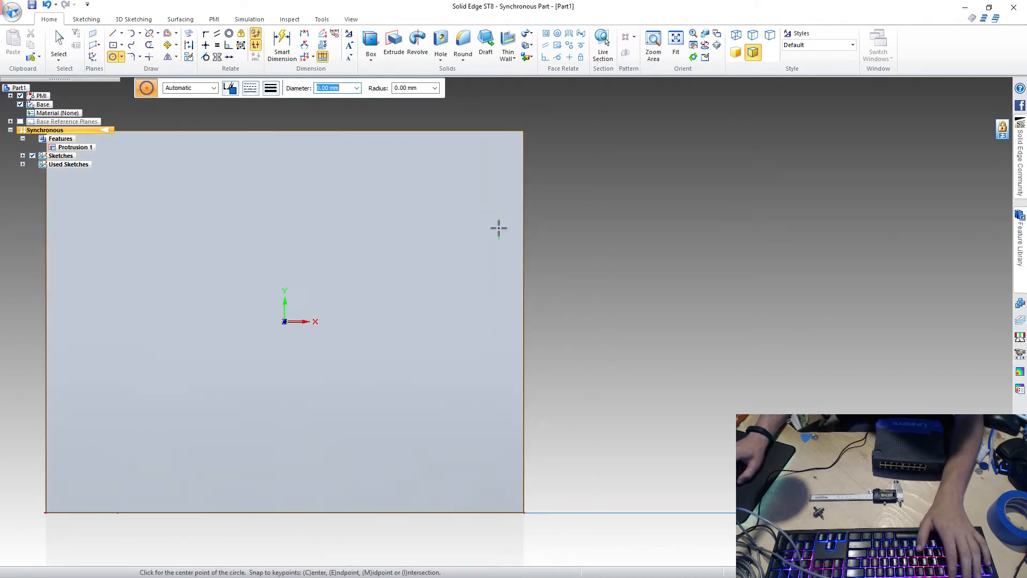
pyautogui.click(285, 322)
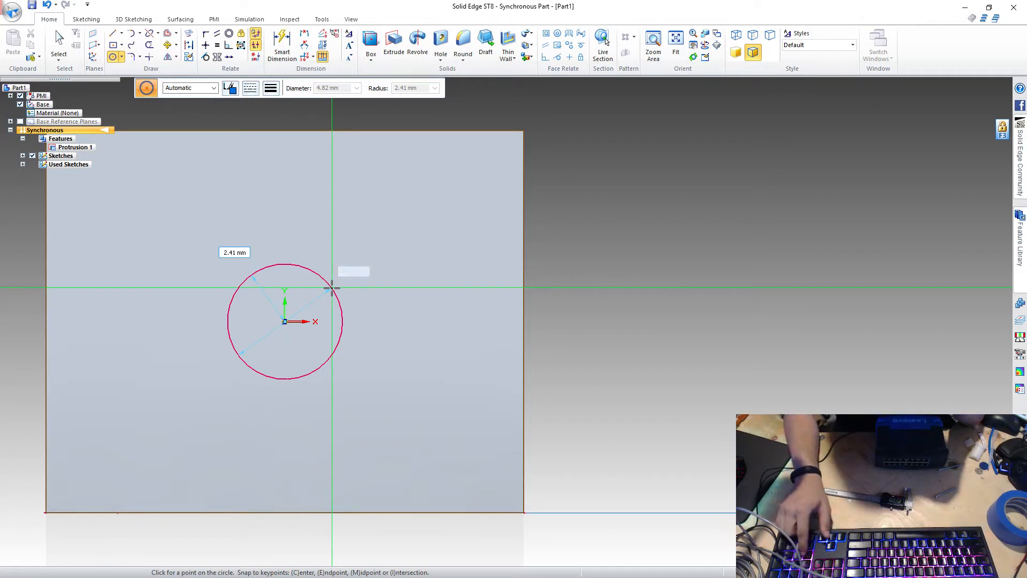
pyautogui.write('4.5')
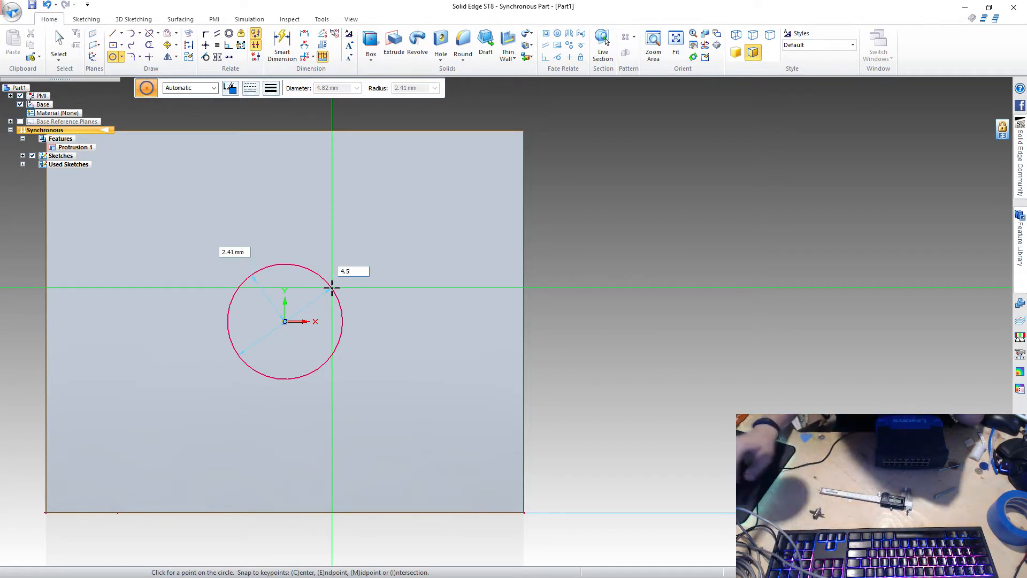
pyautogui.press('Return')
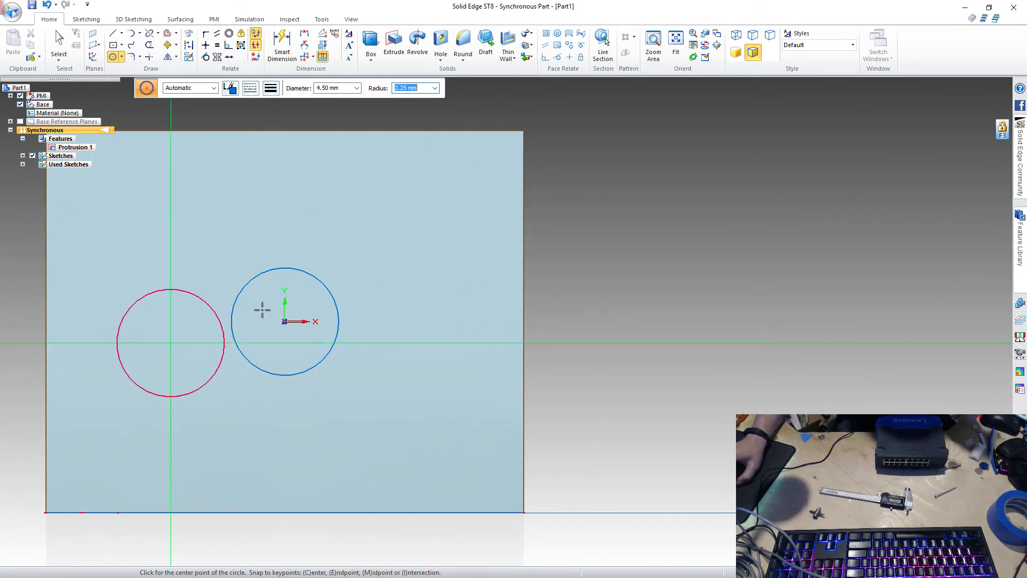
pyautogui.click(57, 42)
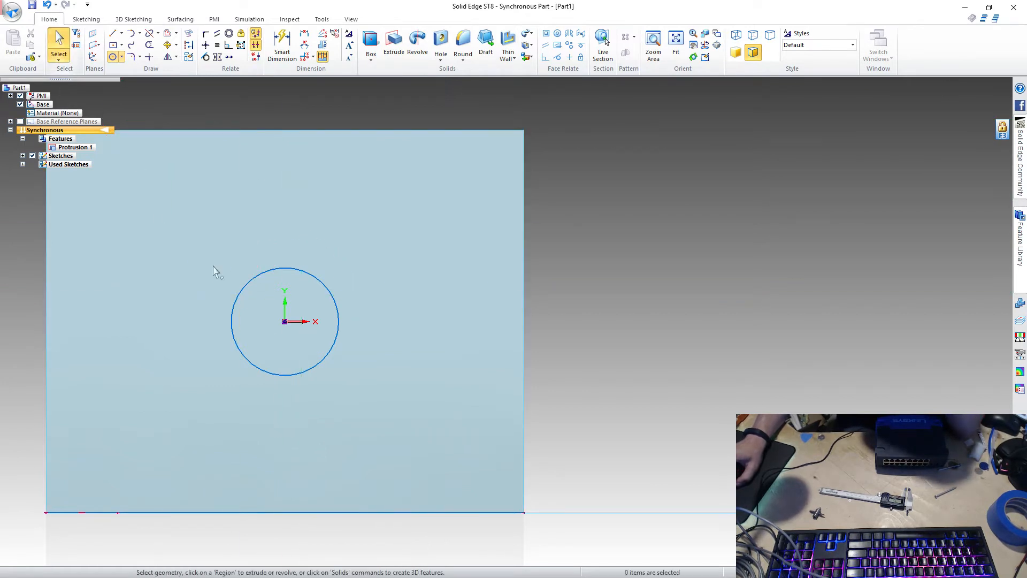
# - Draw a 7.5 mm diameter circle concentric with the 4.5 mm circle on the top face
pyautogui.click(113, 57)
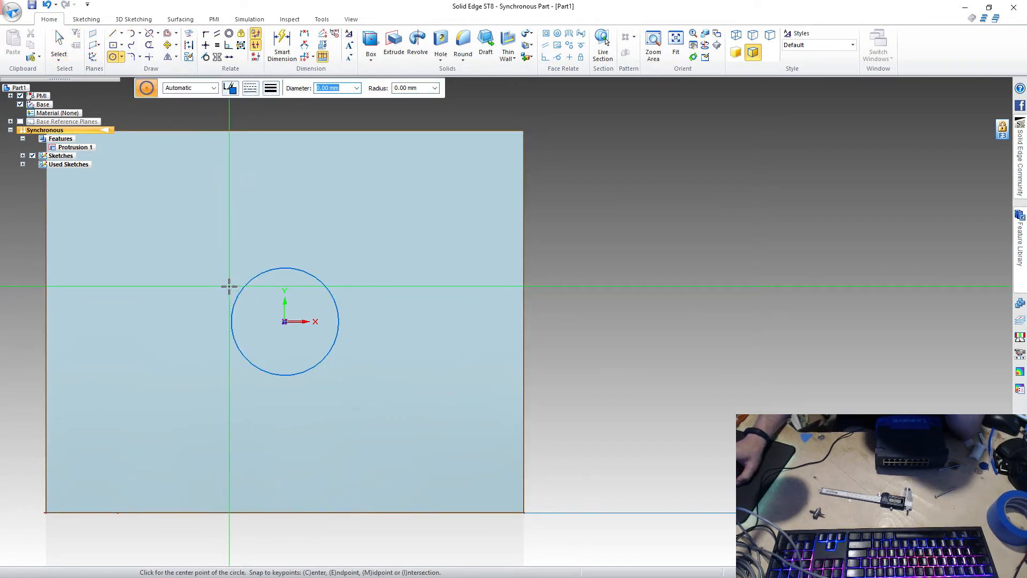
pyautogui.click(286, 321)
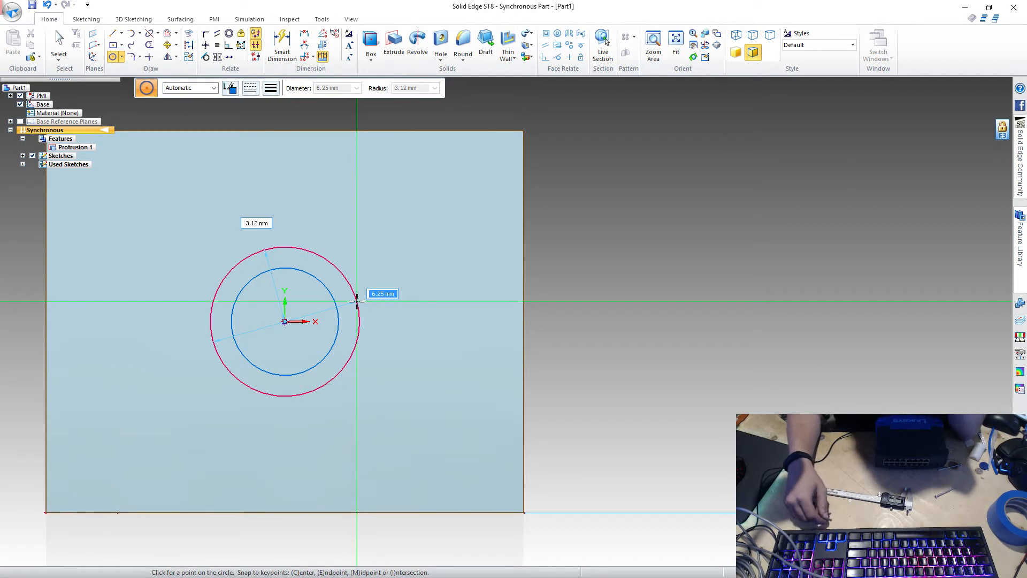
pyautogui.write('7')
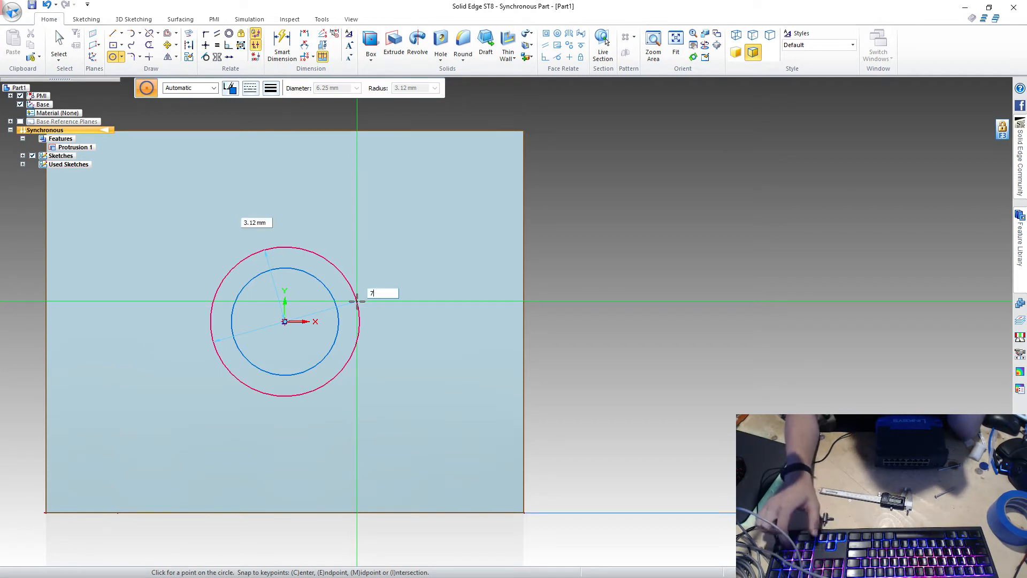
pyautogui.write('.5')
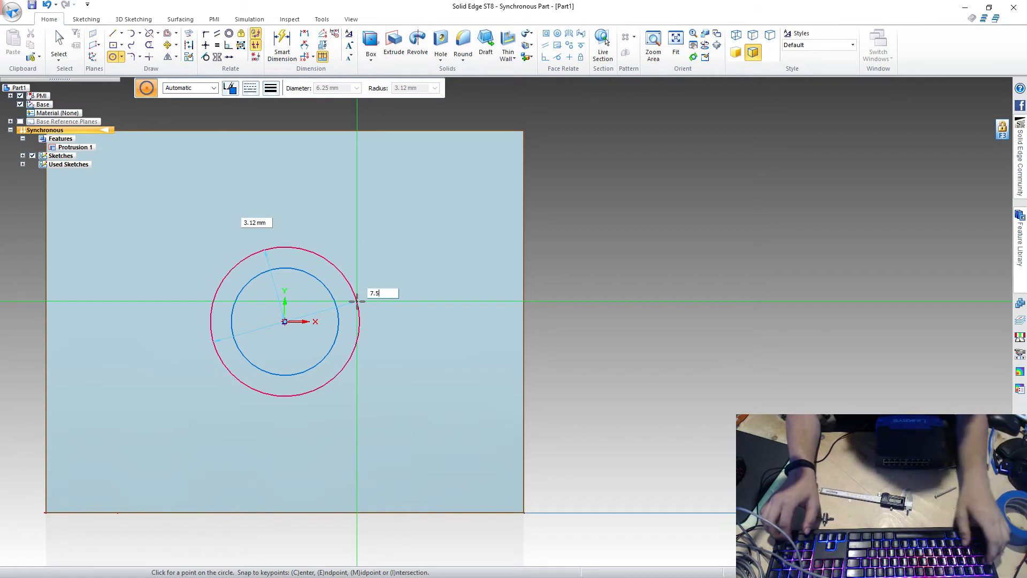
pyautogui.press('Return')
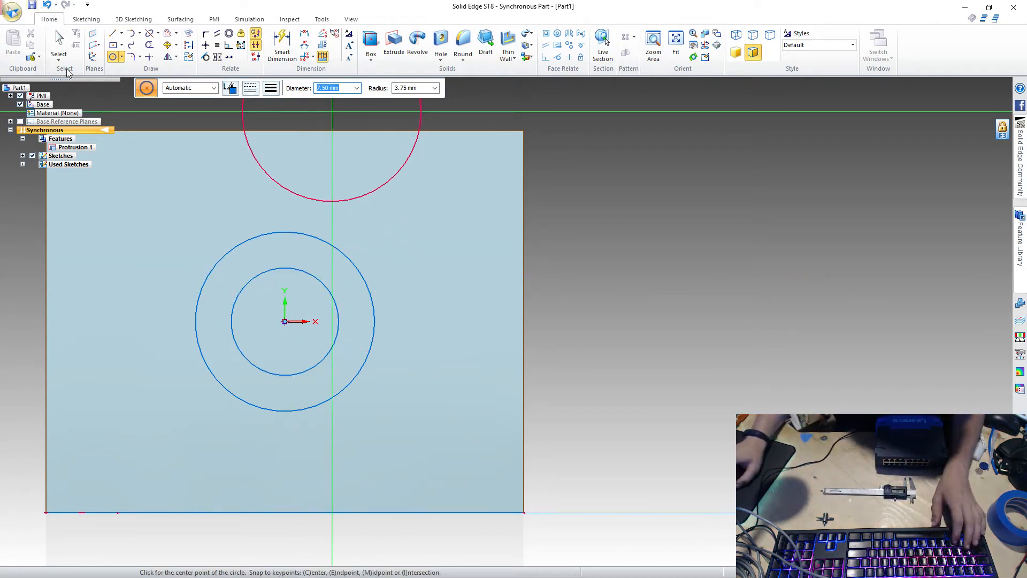
pyautogui.click(58, 43)
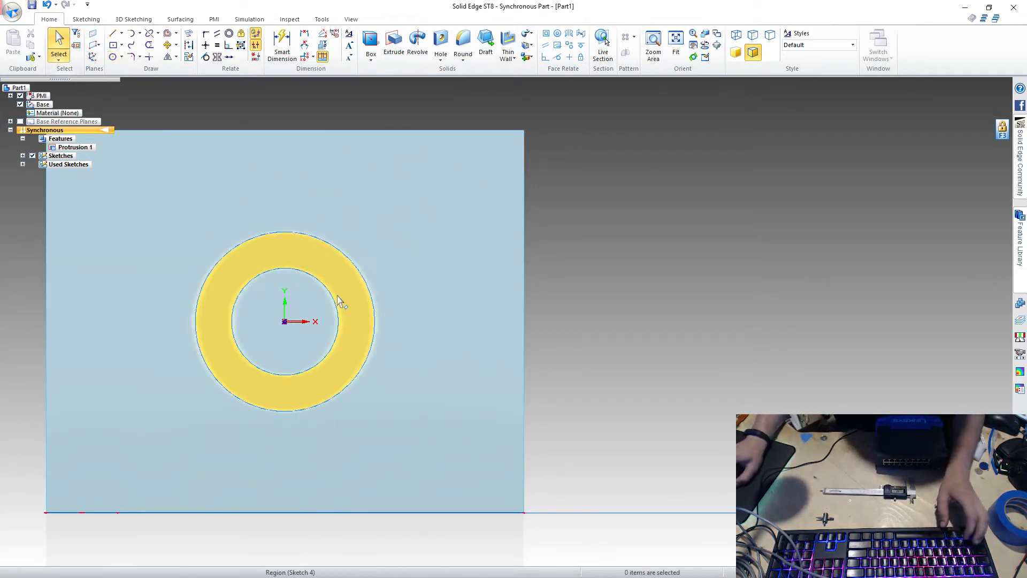
# - Set the outer circle's diameter to 8.5 mm
pyautogui.click(341, 251)
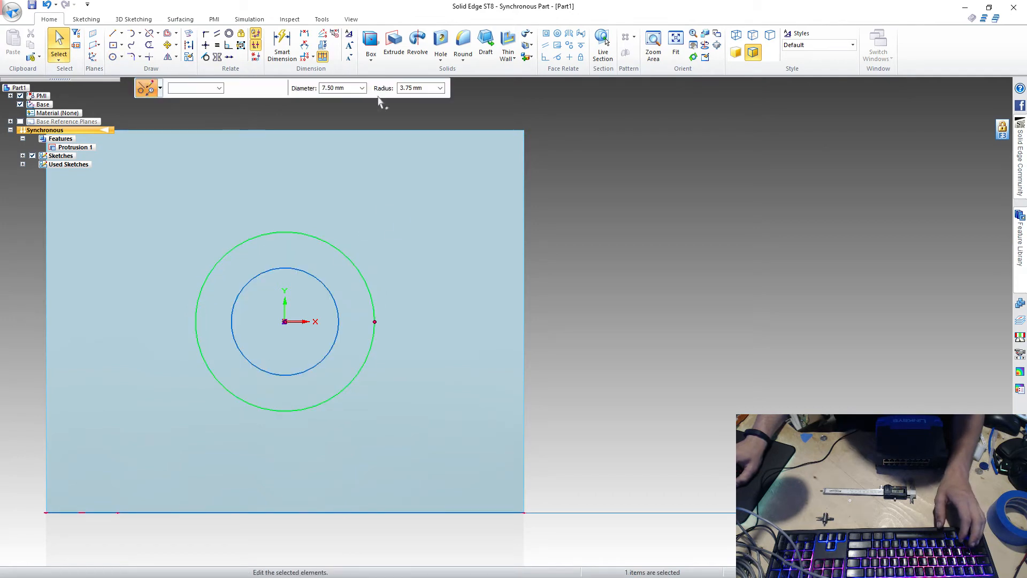
pyautogui.click(345, 88)
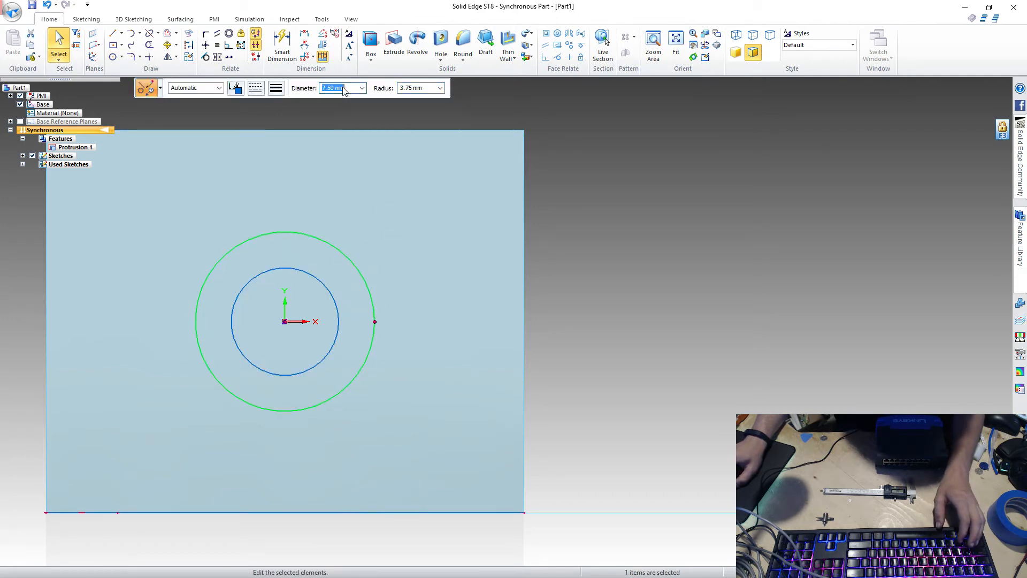
pyautogui.write('8')
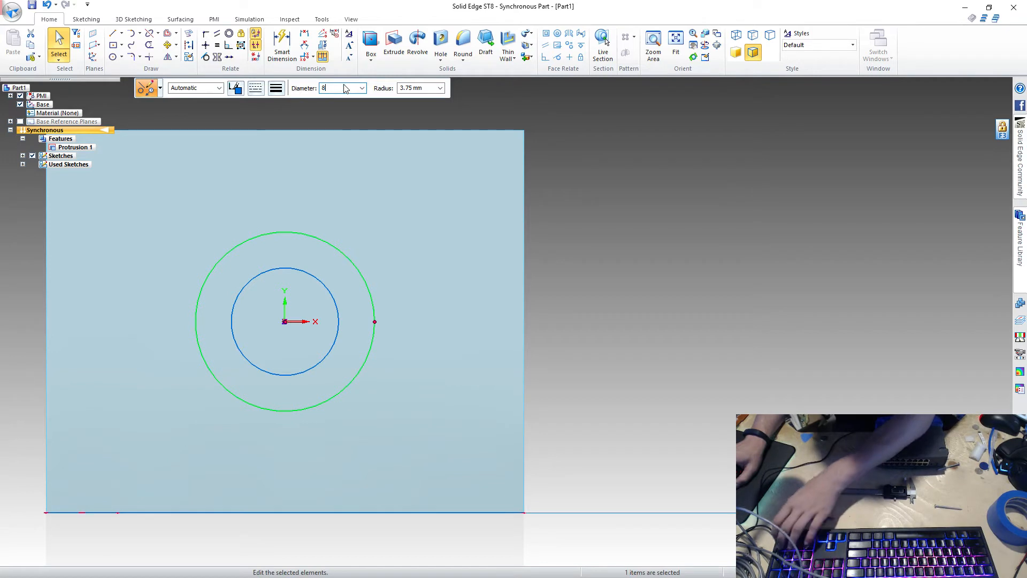
pyautogui.write('.')
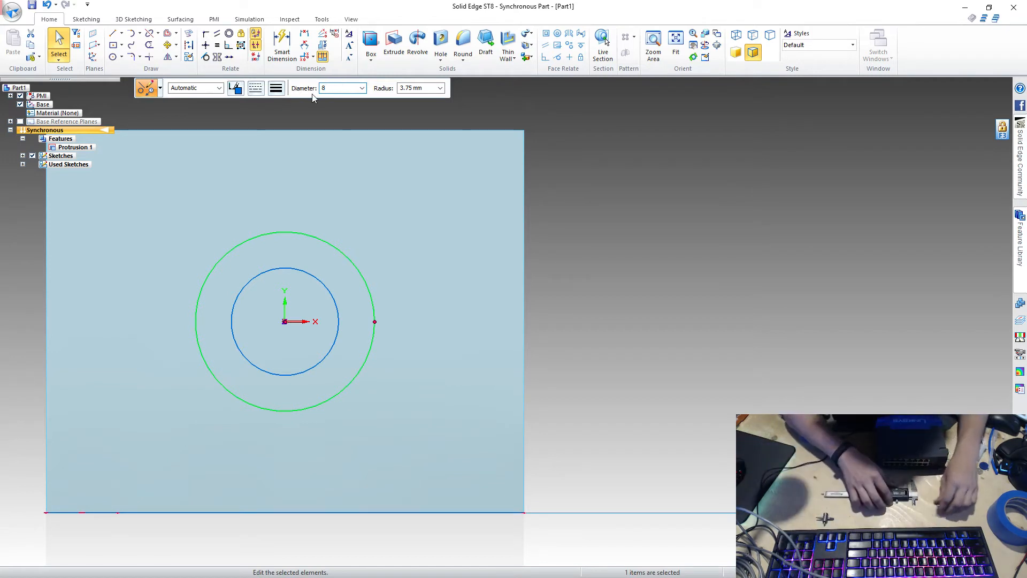
pyautogui.write('5')
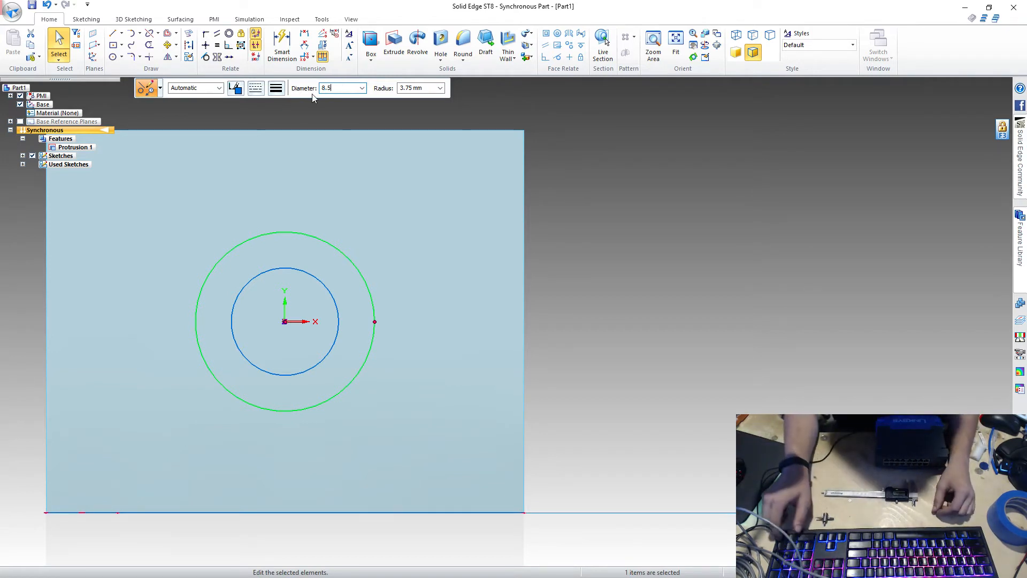
pyautogui.press('Return')
pyautogui.click(605, 243)
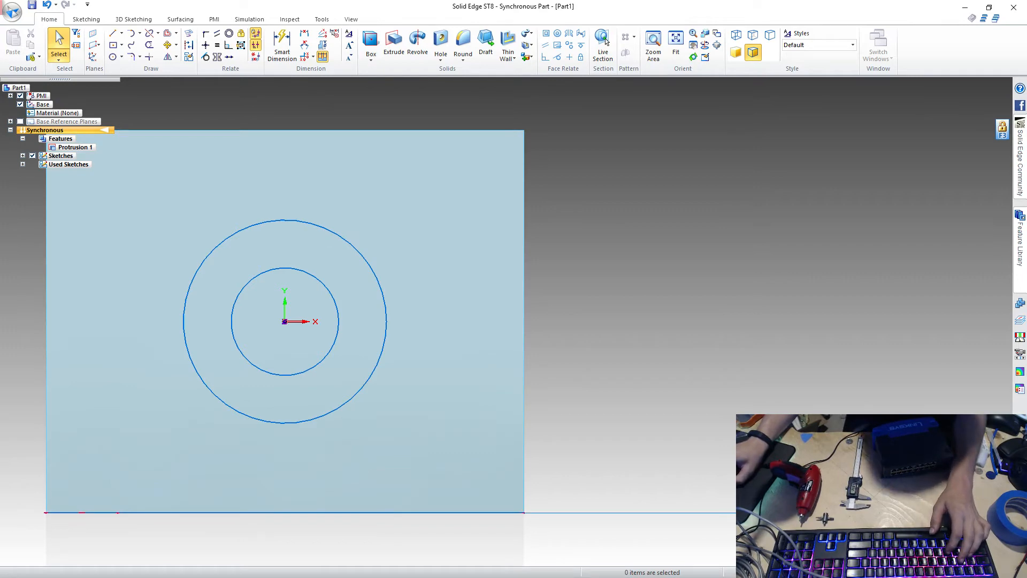
# - Cut the triangular region beside the slanted line through the block's full depth, leaving a wedge
pyautogui.click(976, 542)
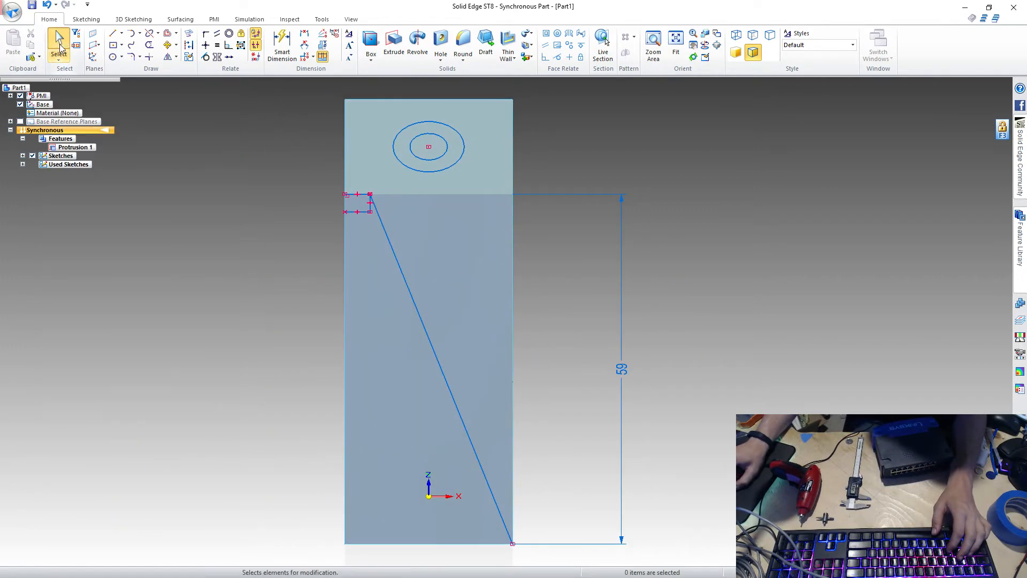
pyautogui.click(471, 293)
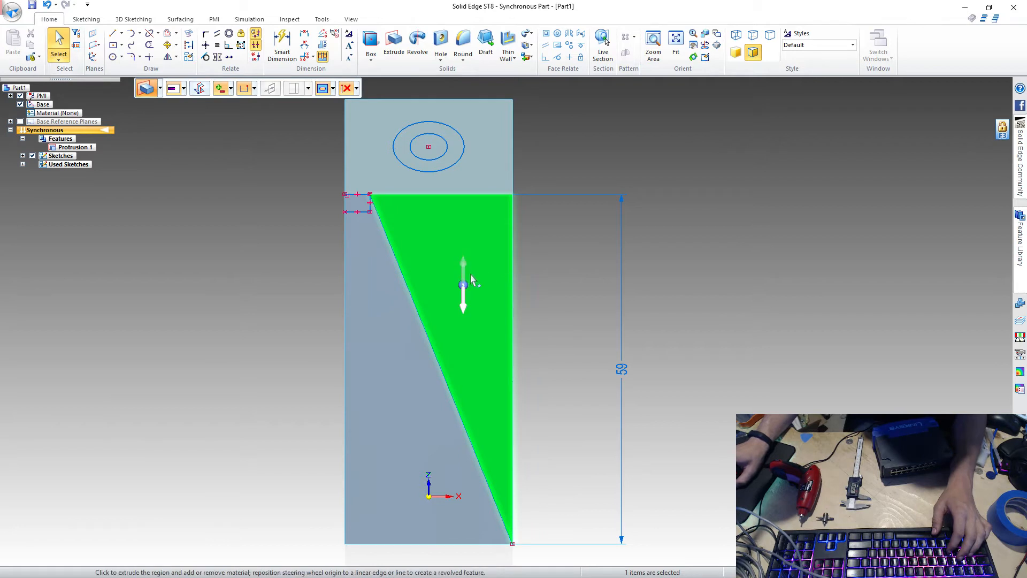
pyautogui.click(463, 270)
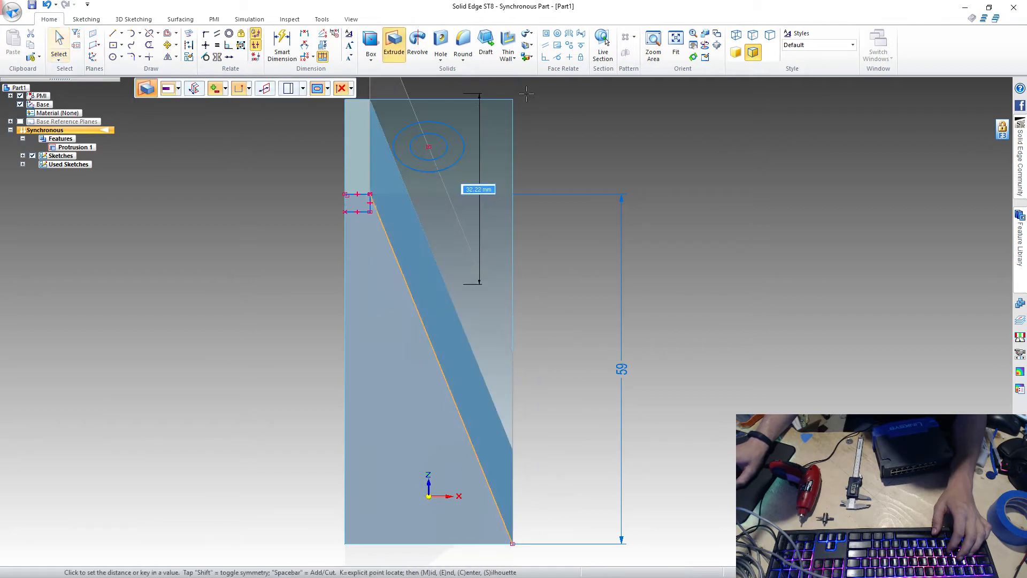
pyautogui.click(722, 257)
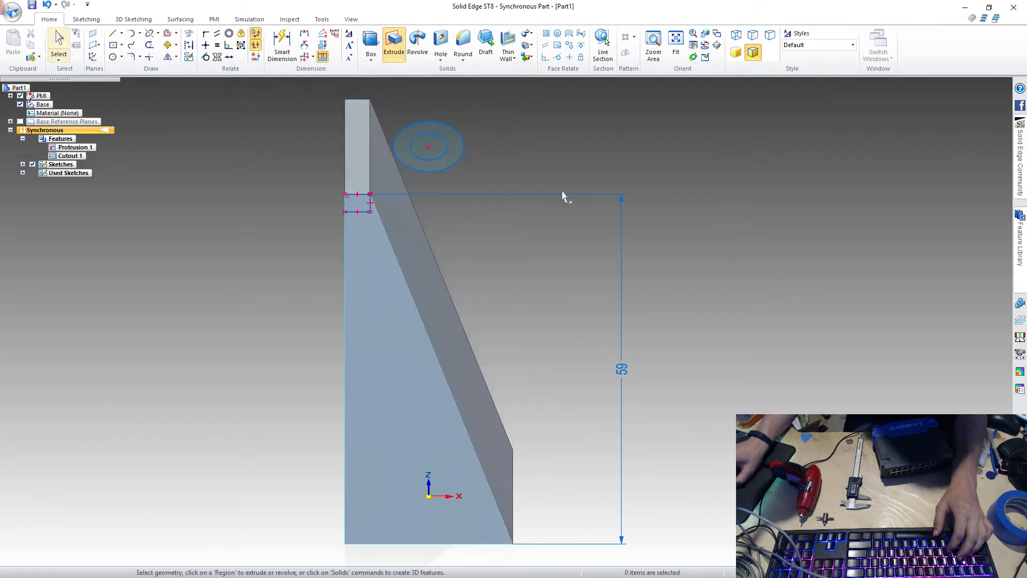
# - Extrude the ring region between the two circles 59 mm downward, adding material
pyautogui.click(456, 159)
pyautogui.click(457, 176)
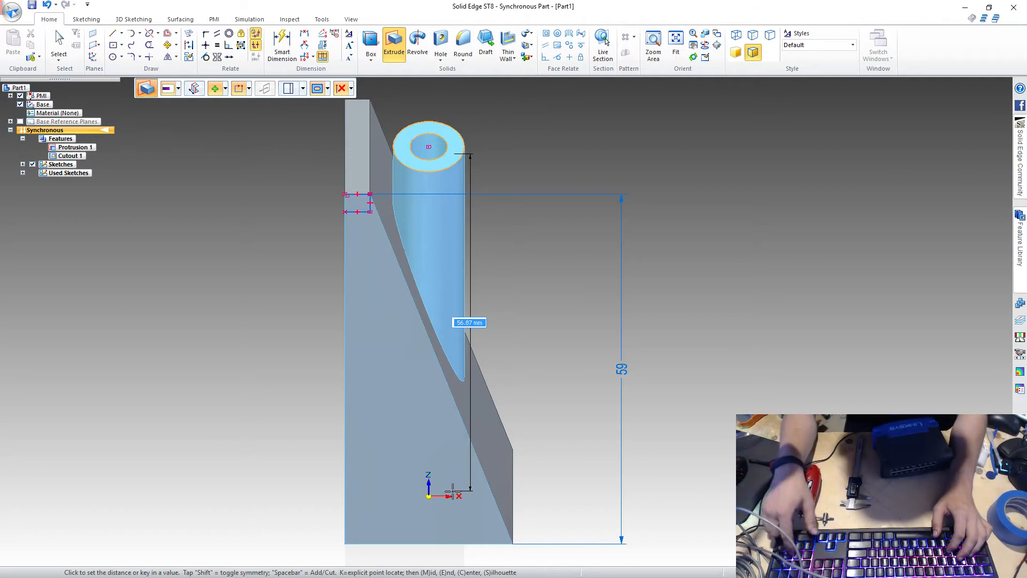
pyautogui.write('59')
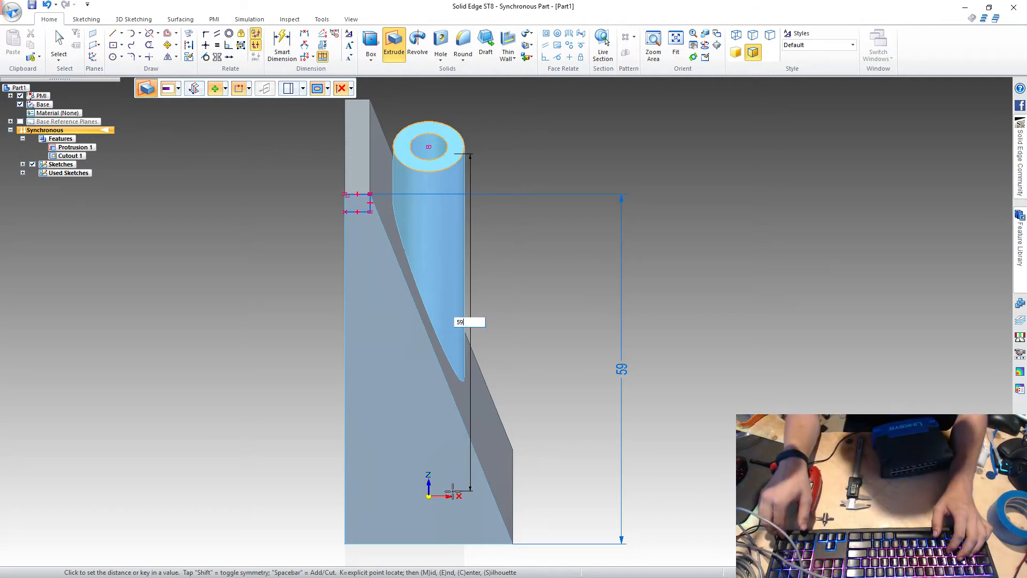
pyautogui.press('Return')
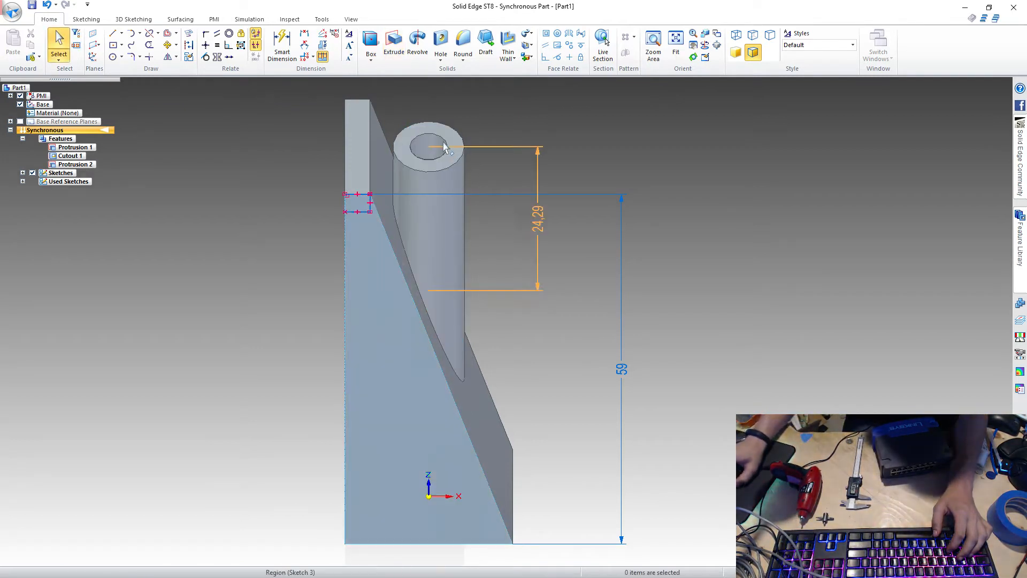
# - Delete the tube extruded from the ring region
pyautogui.click(440, 162)
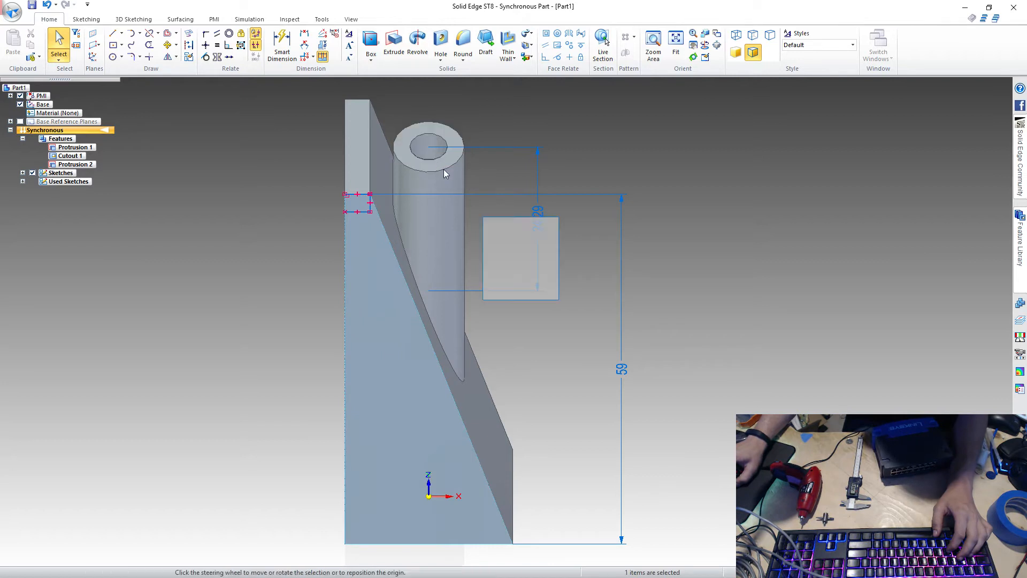
pyautogui.click(441, 173)
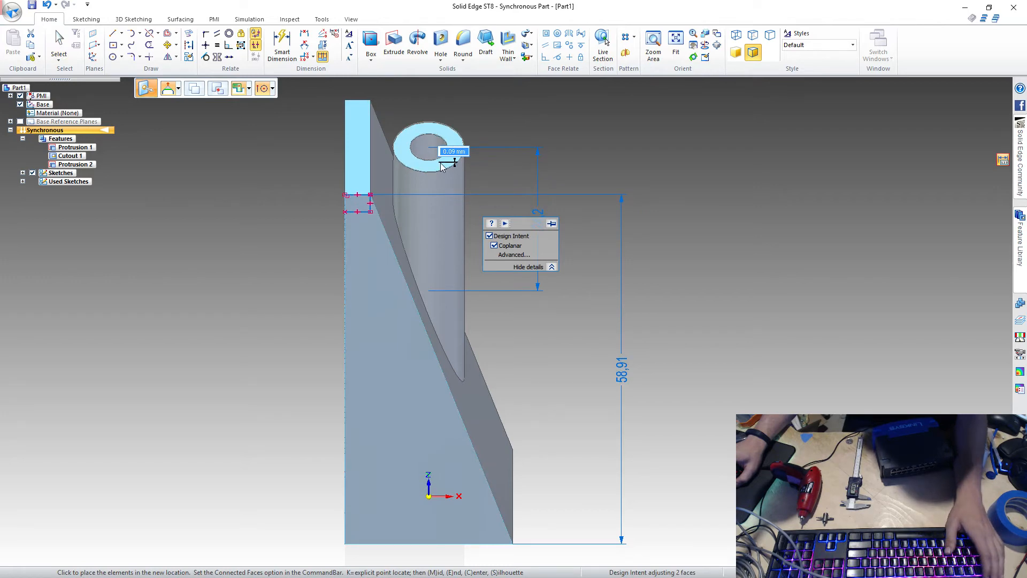
pyautogui.press('Escape')
pyautogui.click(441, 164)
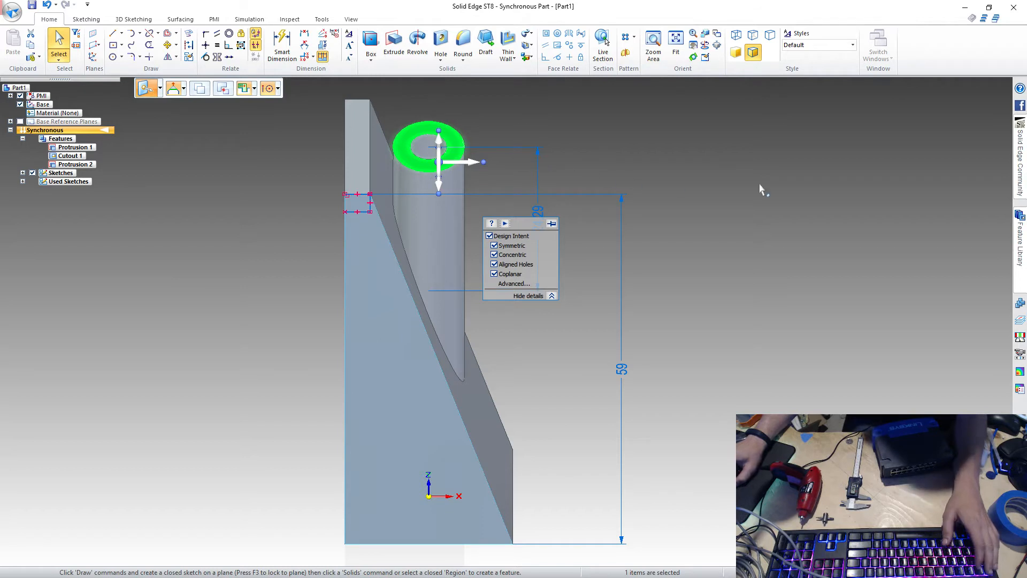
pyautogui.press('Delete')
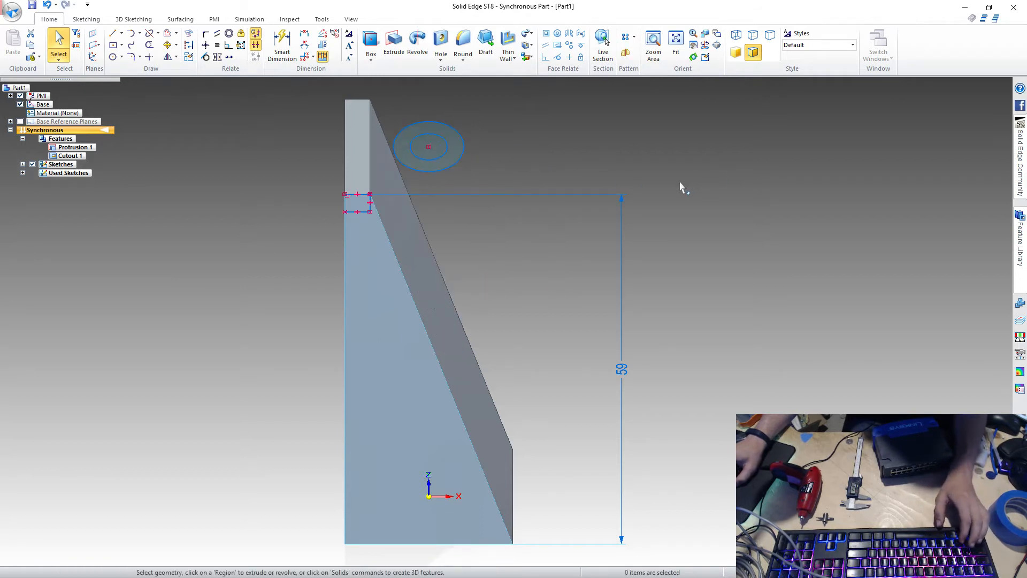
# - Extrude the ring region between the 4.5 mm and 8.5 mm circles 59 mm downward into the wedge
pyautogui.click(433, 160)
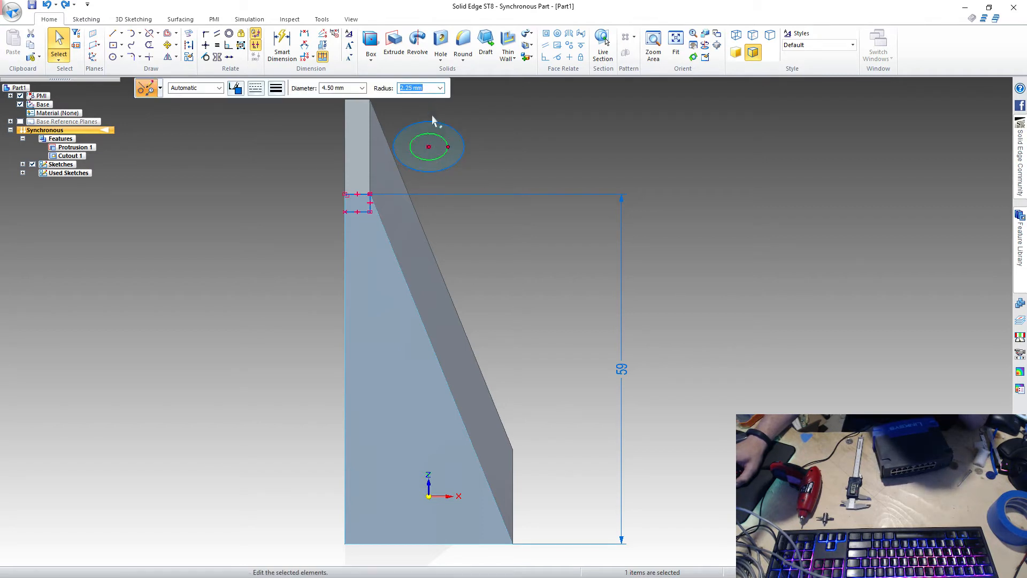
pyautogui.press('Escape')
pyautogui.click(420, 164)
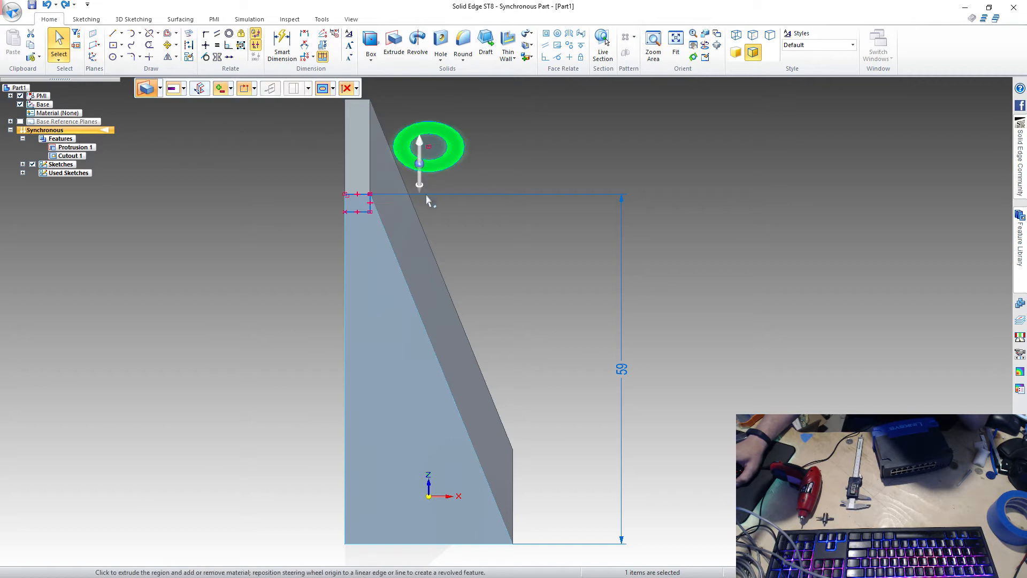
pyautogui.click(420, 164)
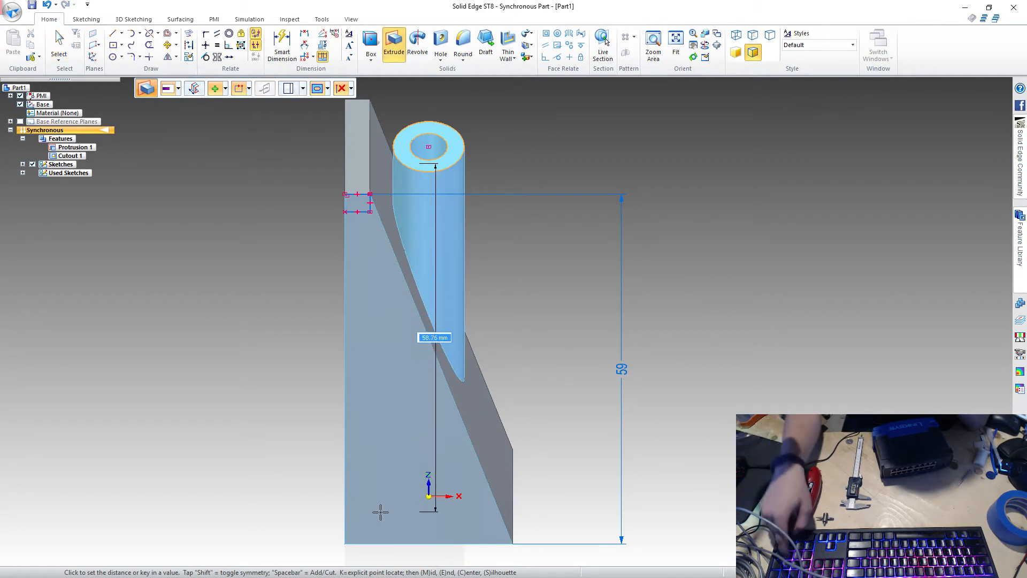
pyautogui.write('59')
pyautogui.press('Return')
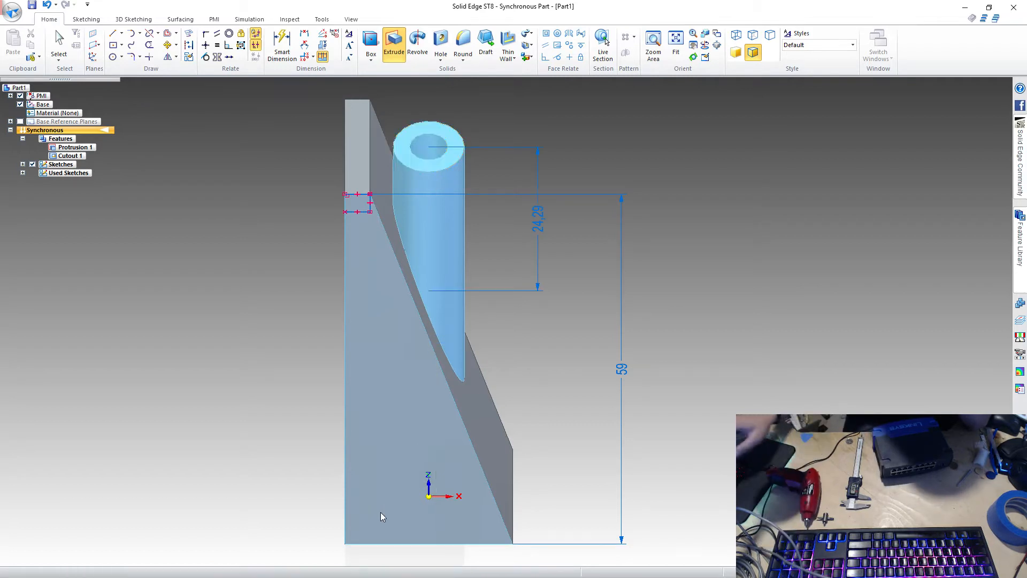
pyautogui.scroll(1, 746, 252)
pyautogui.scroll(-1, 587, 221)
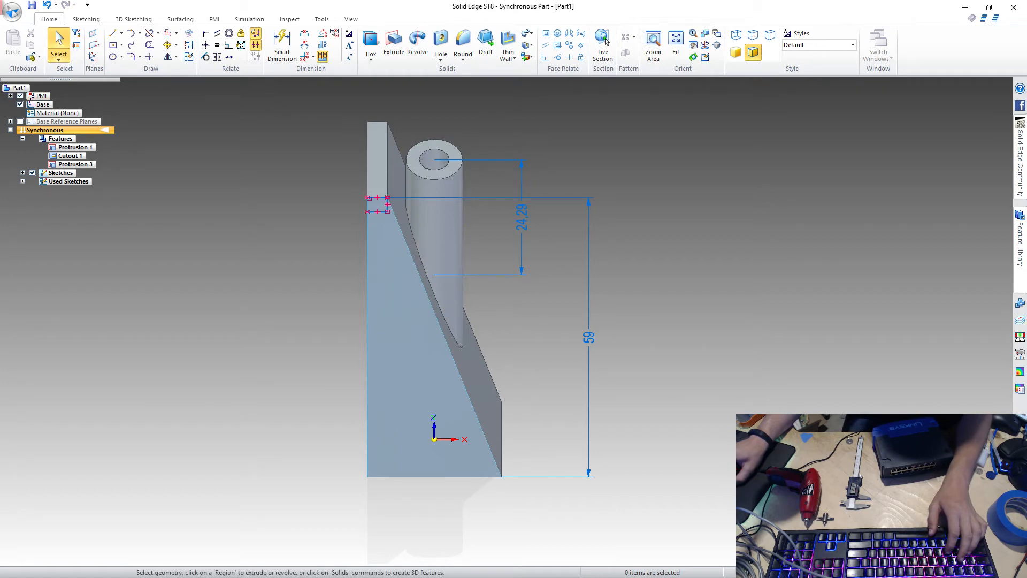
# - Cut the tube down 15 mm from its ring-shaped top face using Extrude
pyautogui.click(981, 547)
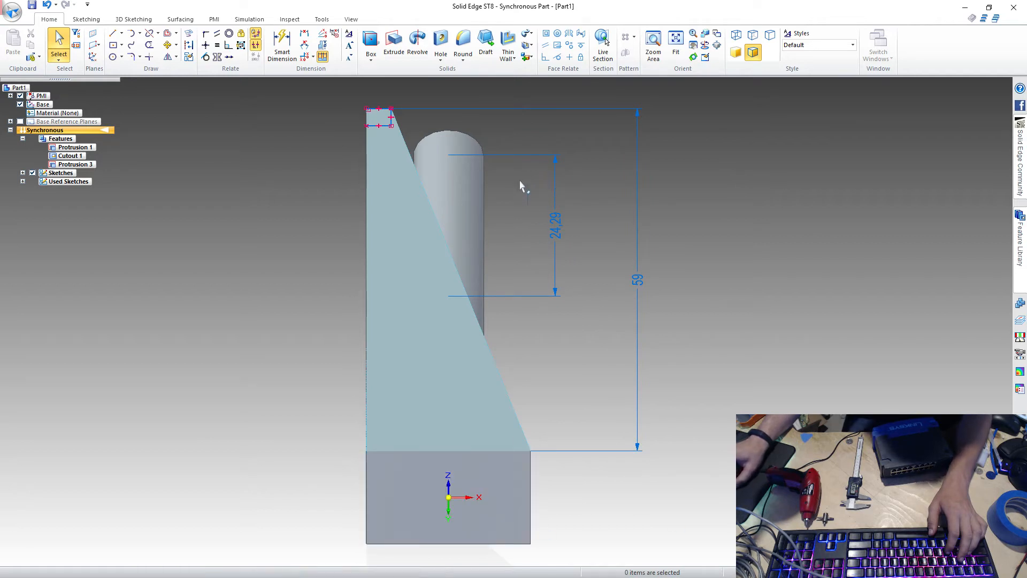
pyautogui.hotkey('ctrl', 'f')
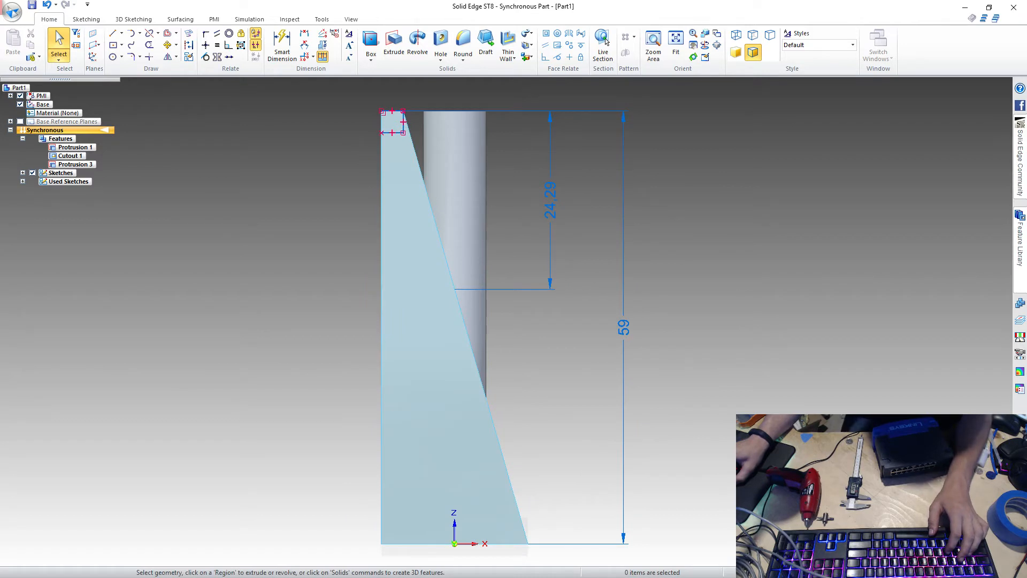
pyautogui.click(978, 520)
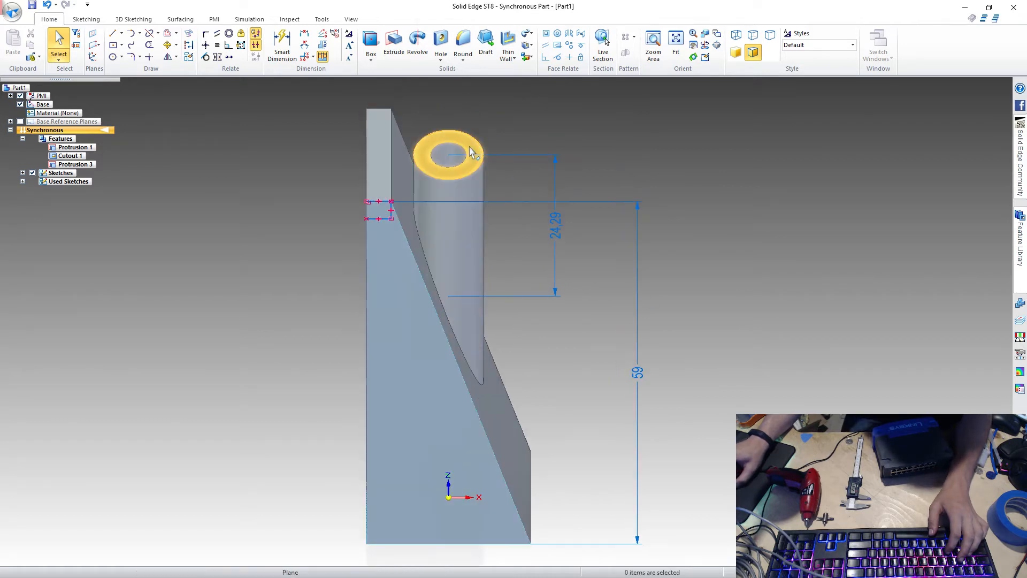
pyautogui.click(555, 225)
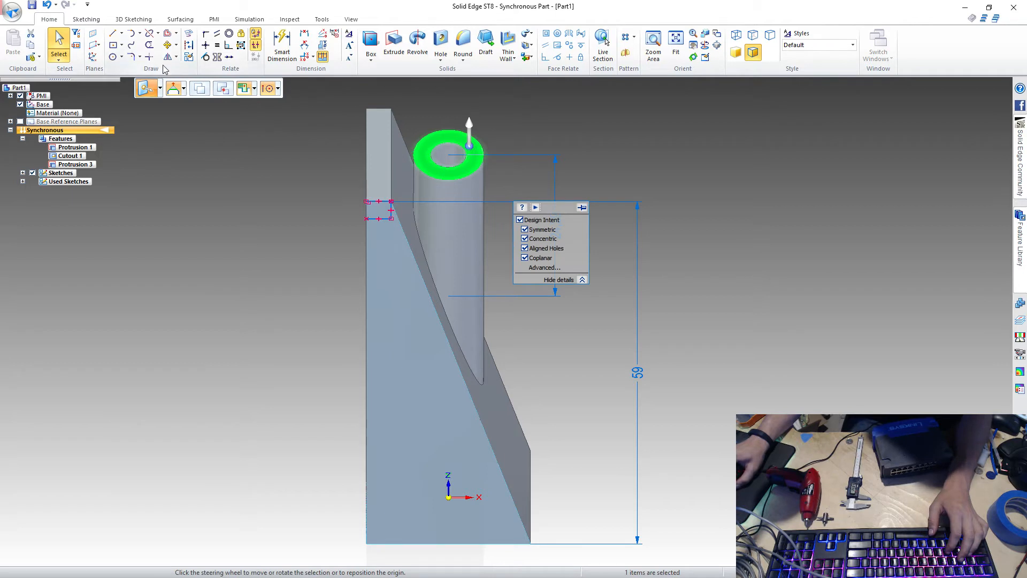
pyautogui.click(395, 47)
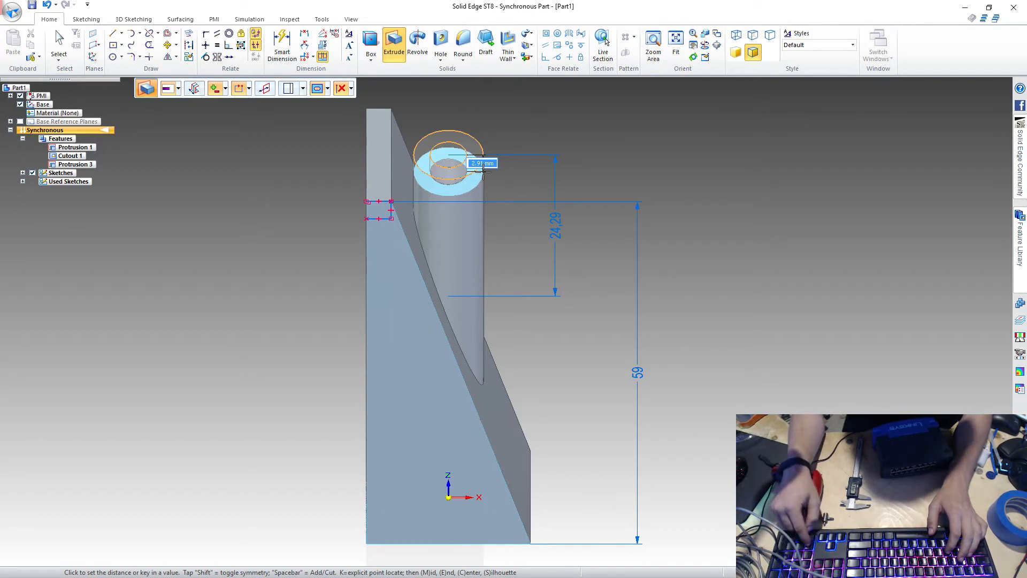
pyautogui.write('15')
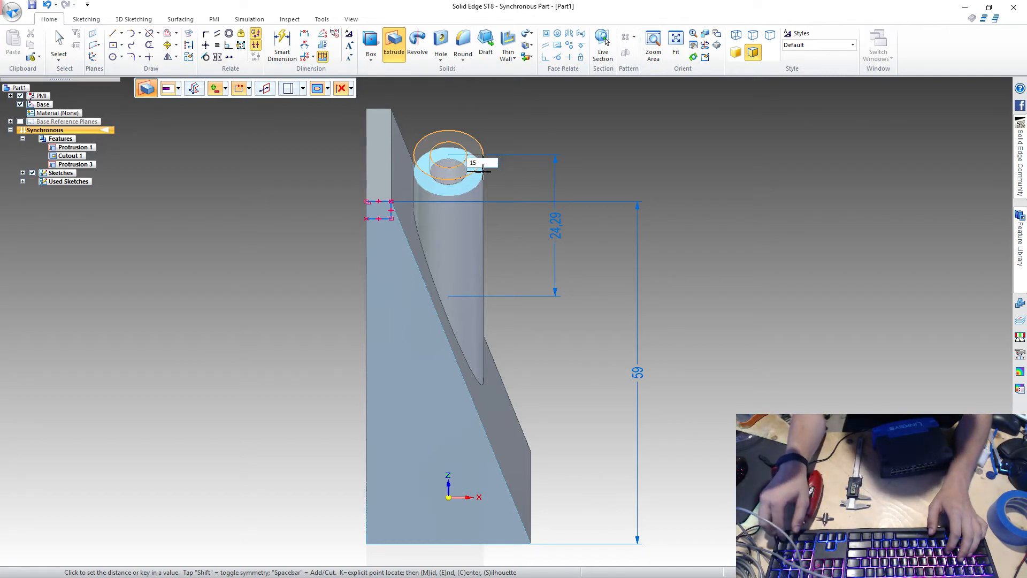
pyautogui.press('Return')
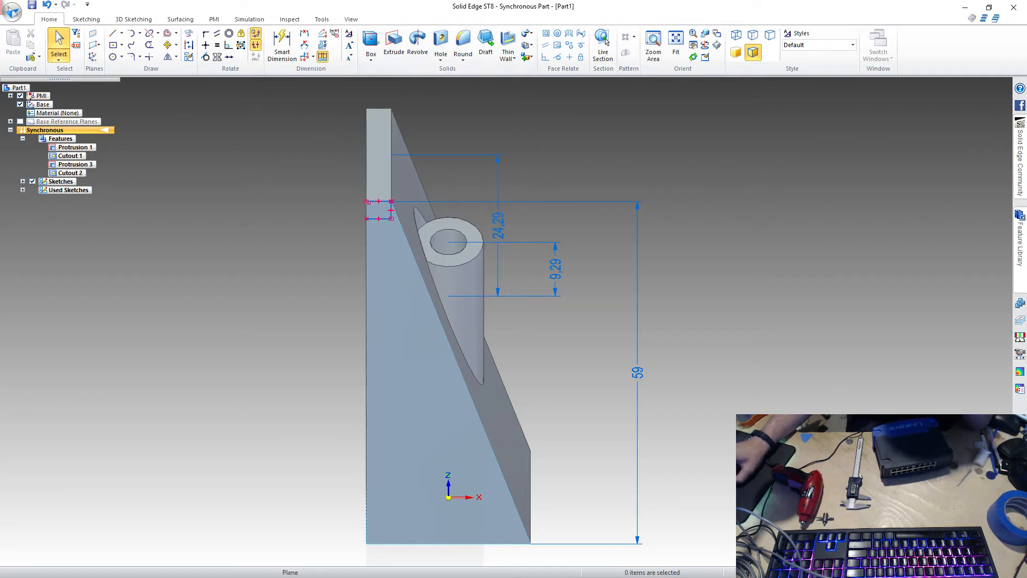
# - Try to extrude the tube's inner circular edge downward past the wedge's base, adding material
pyautogui.hotkey('ctrl', 't')
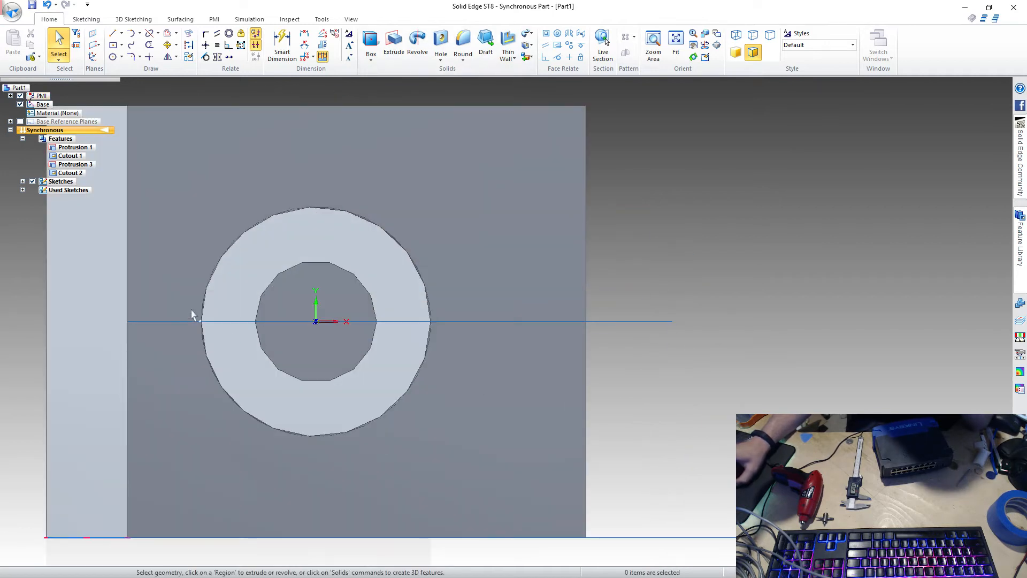
pyautogui.click(308, 333)
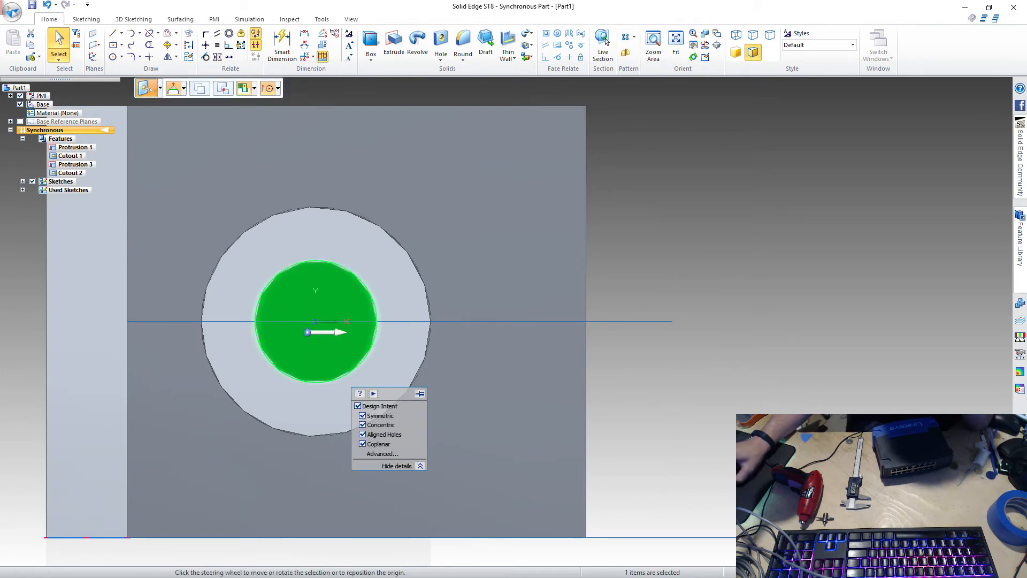
pyautogui.hotkey('ctrl', 'f')
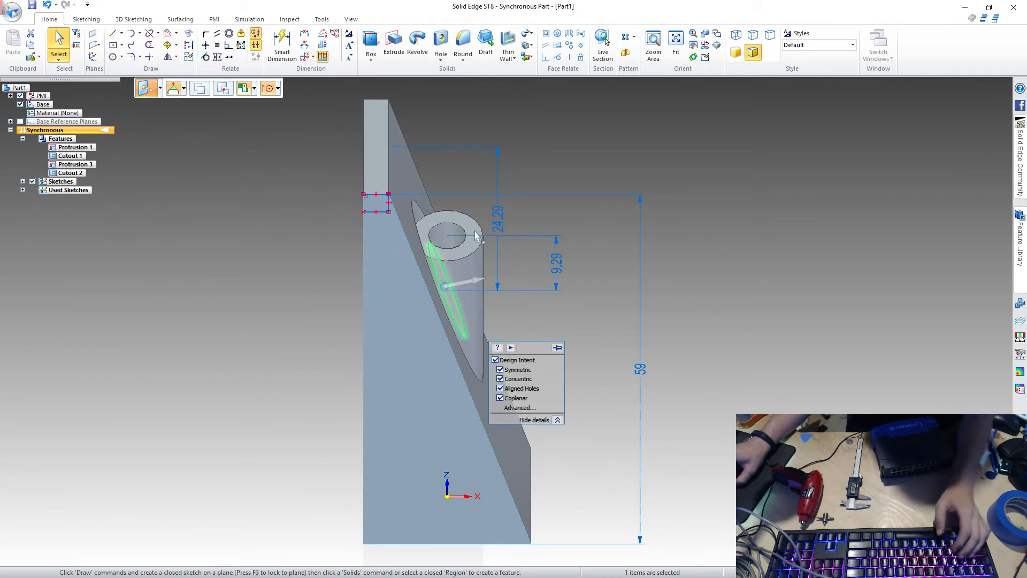
pyautogui.press('Escape')
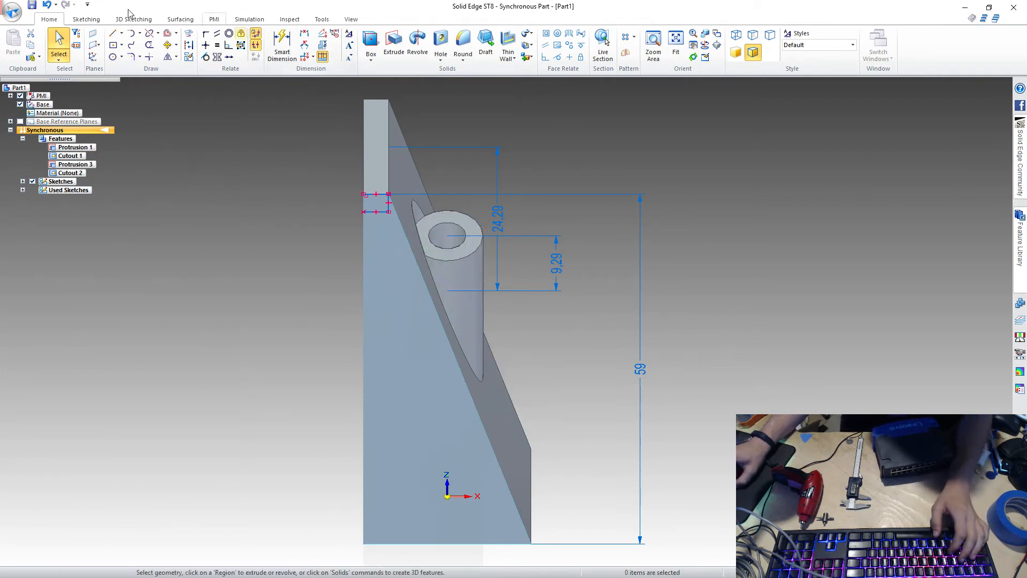
pyautogui.click(394, 43)
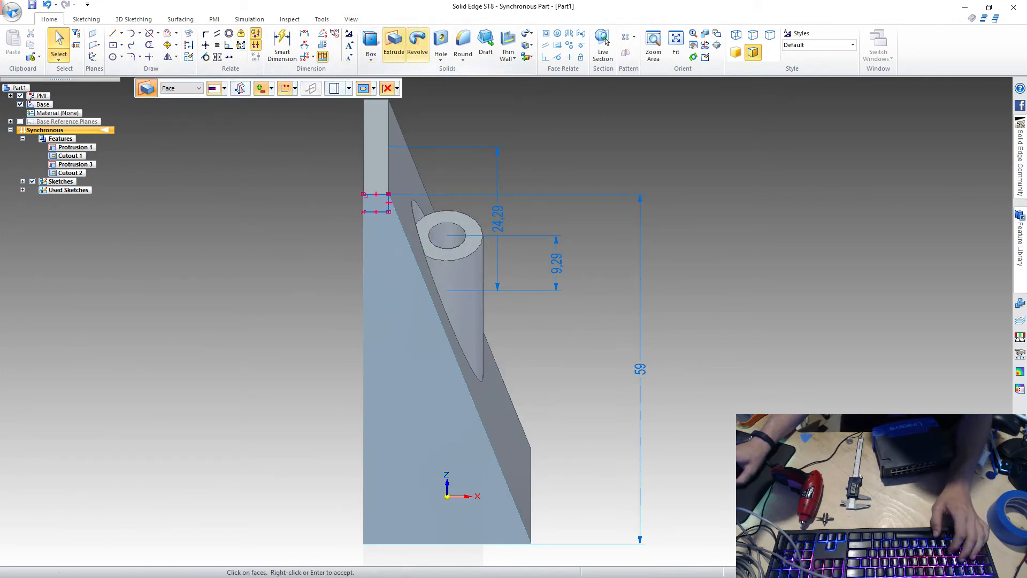
pyautogui.click(192, 89)
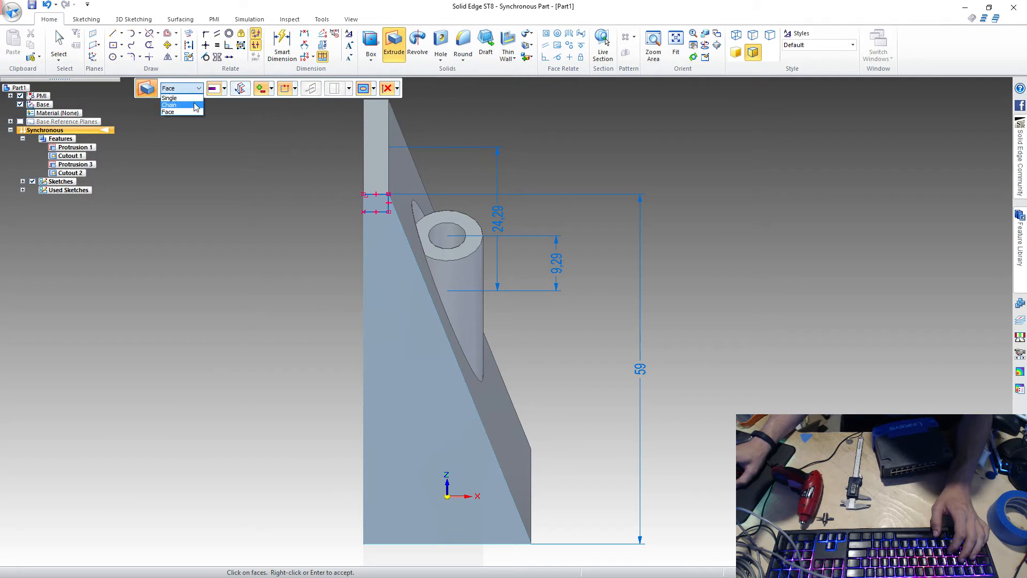
pyautogui.click(174, 98)
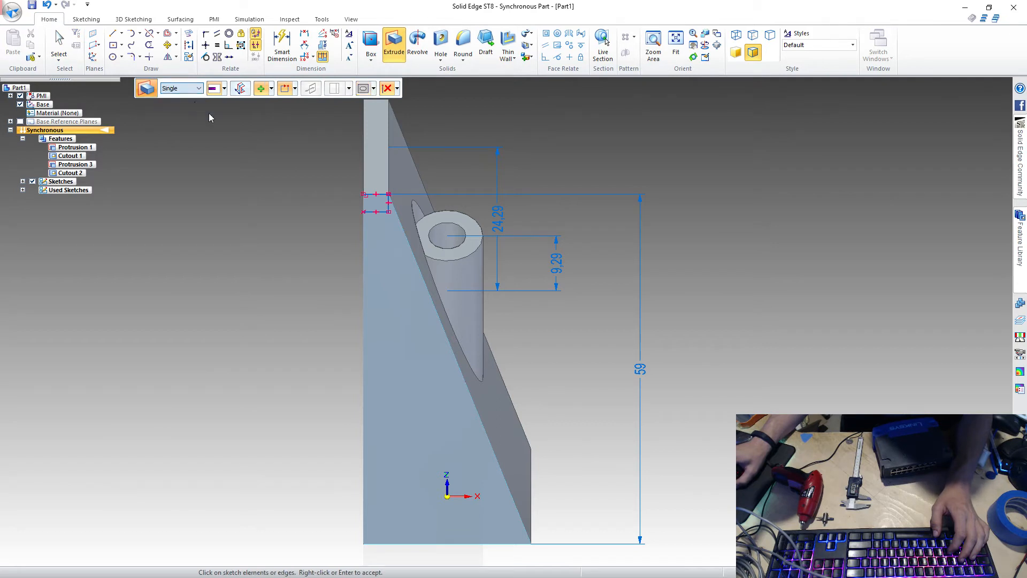
pyautogui.click(445, 229)
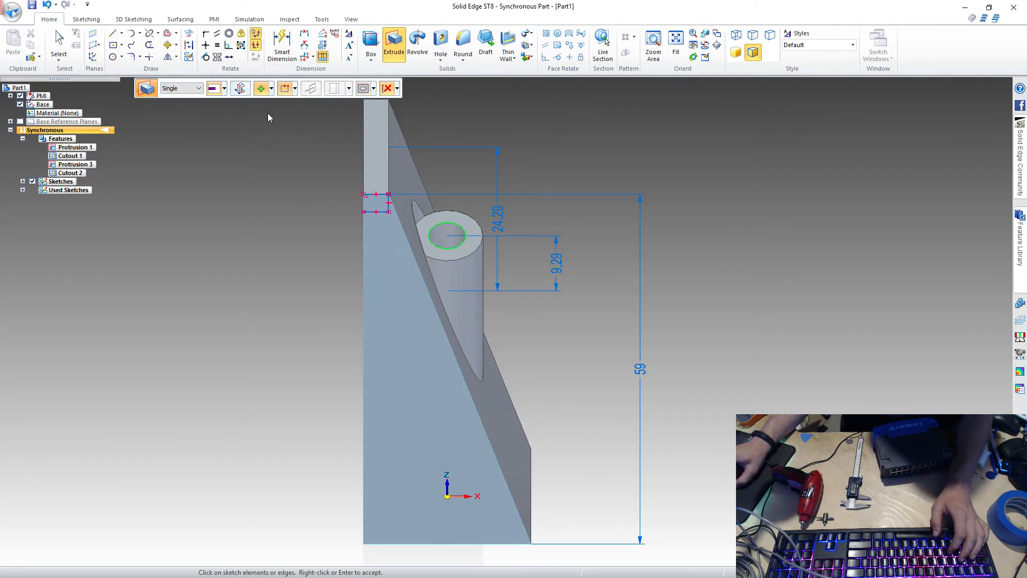
pyautogui.press('Return')
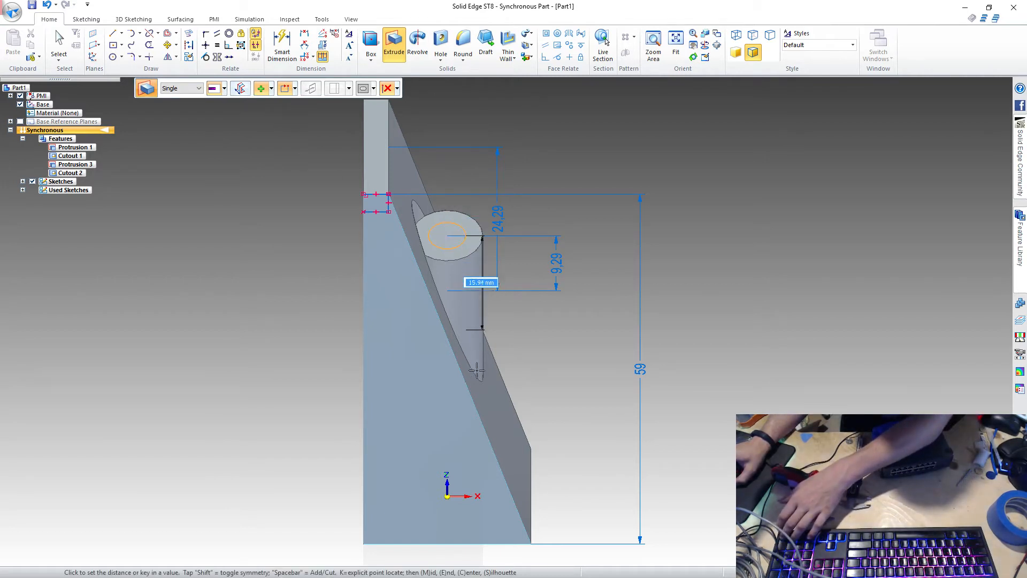
pyautogui.click(486, 553)
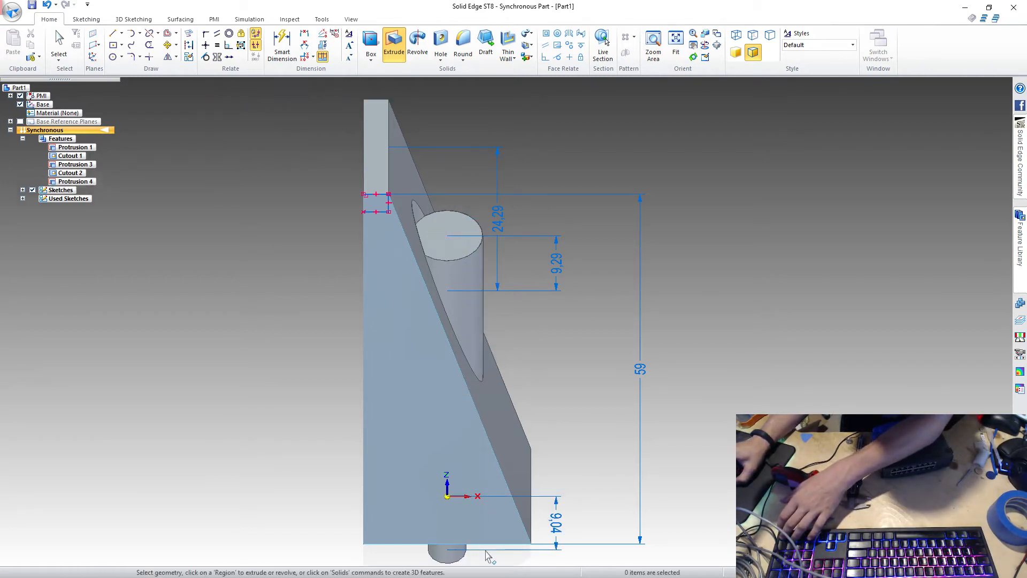
pyautogui.press('Escape')
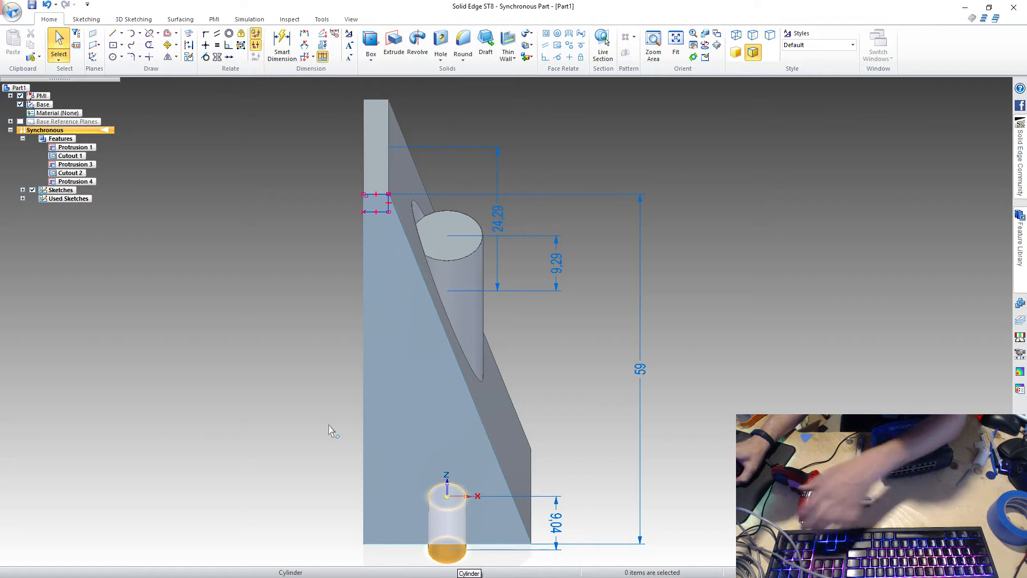
pyautogui.hotkey('ctrl', 'z')
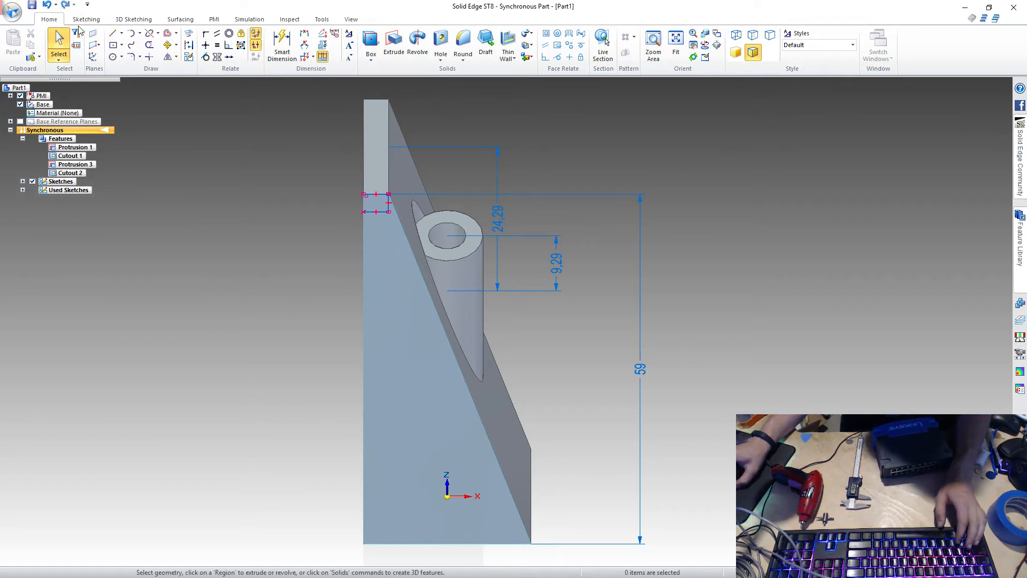
# - Cut the tube's inner circular edge about 52.77 mm downward through the wedge's base, using single-edge selection
pyautogui.click(393, 43)
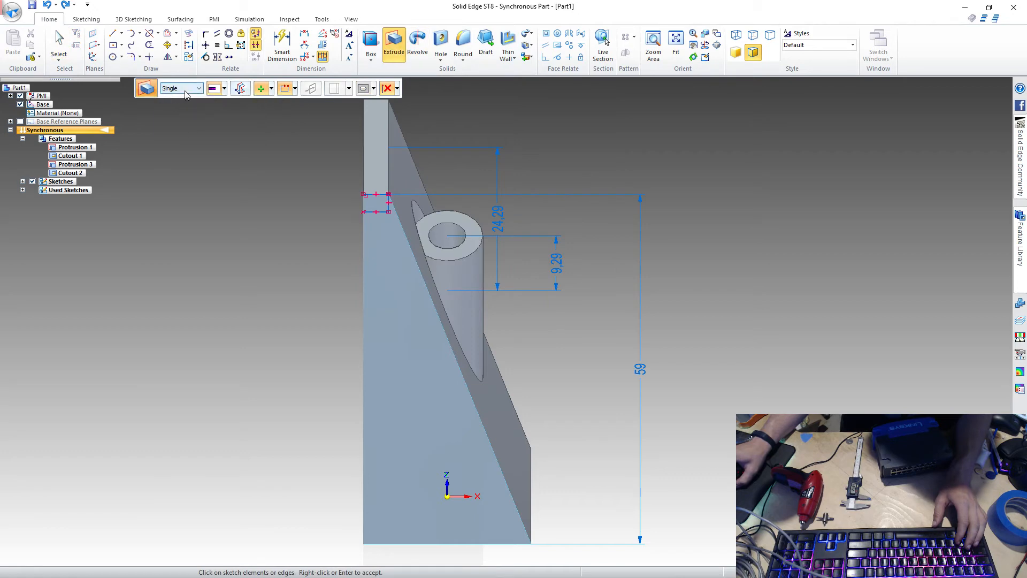
pyautogui.click(184, 92)
pyautogui.click(186, 96)
pyautogui.click(262, 93)
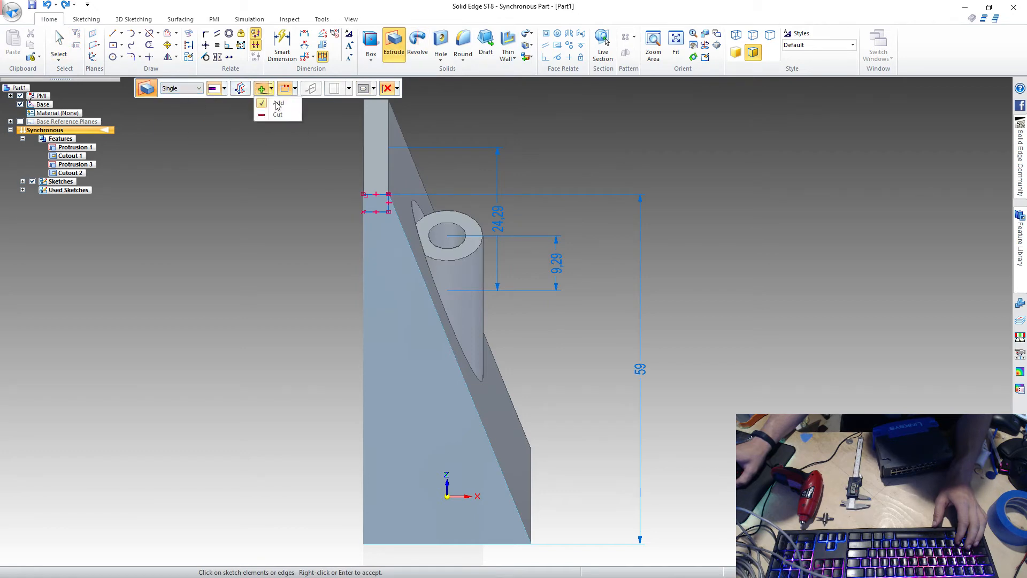
pyautogui.click(273, 101)
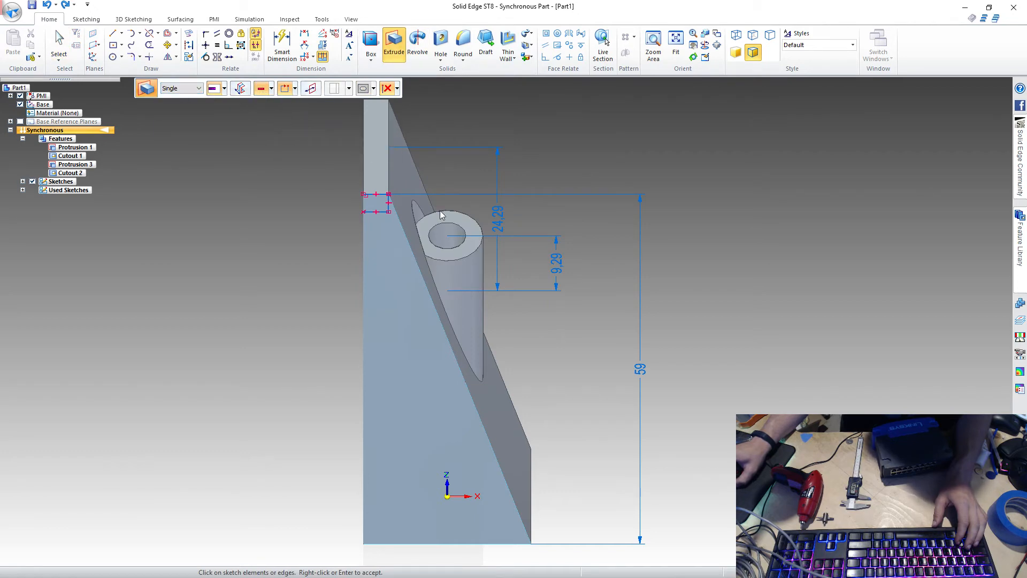
pyautogui.click(467, 235)
pyautogui.press('Return')
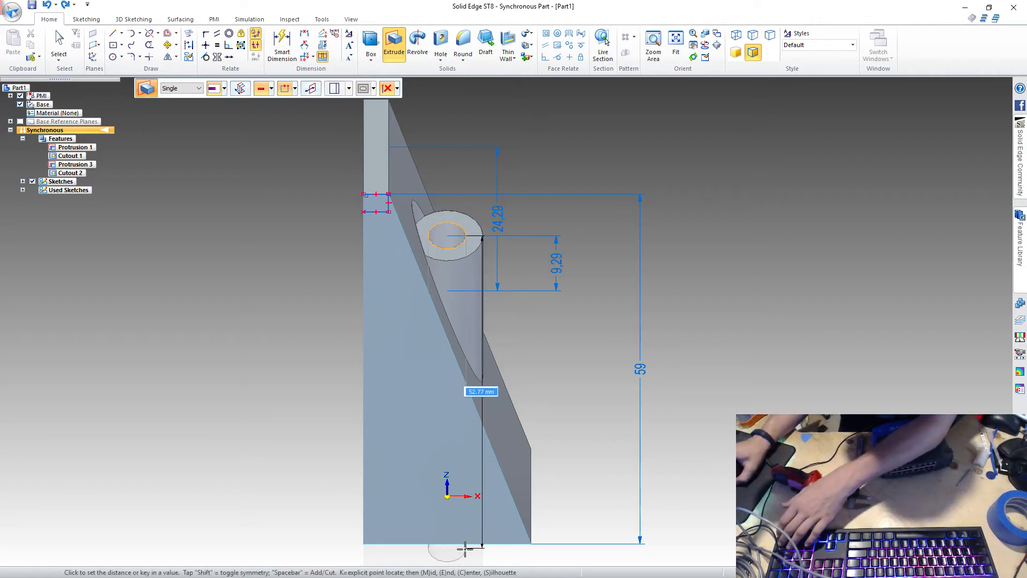
pyautogui.click(465, 547)
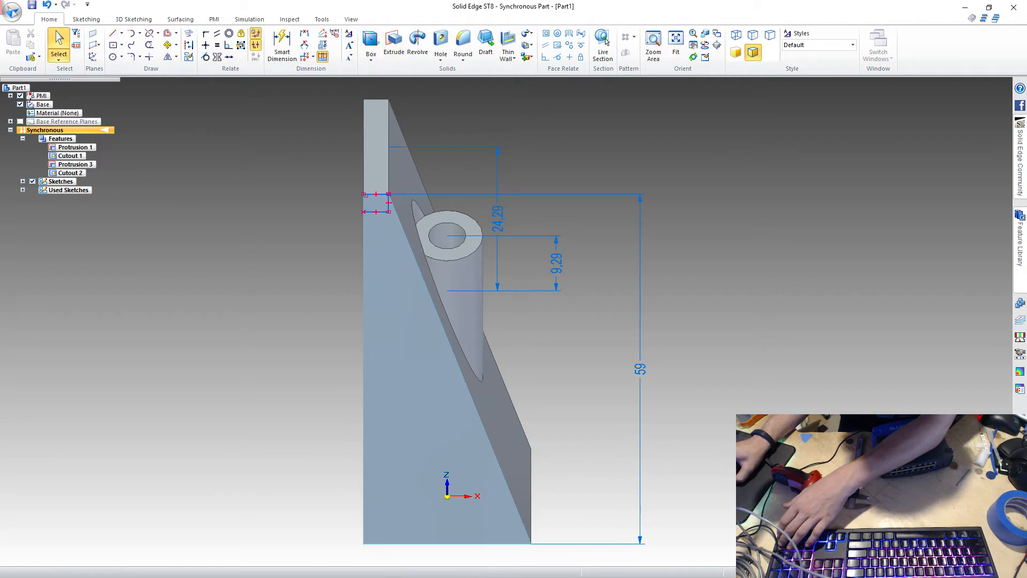
pyautogui.hotkey('ctrl', 't')
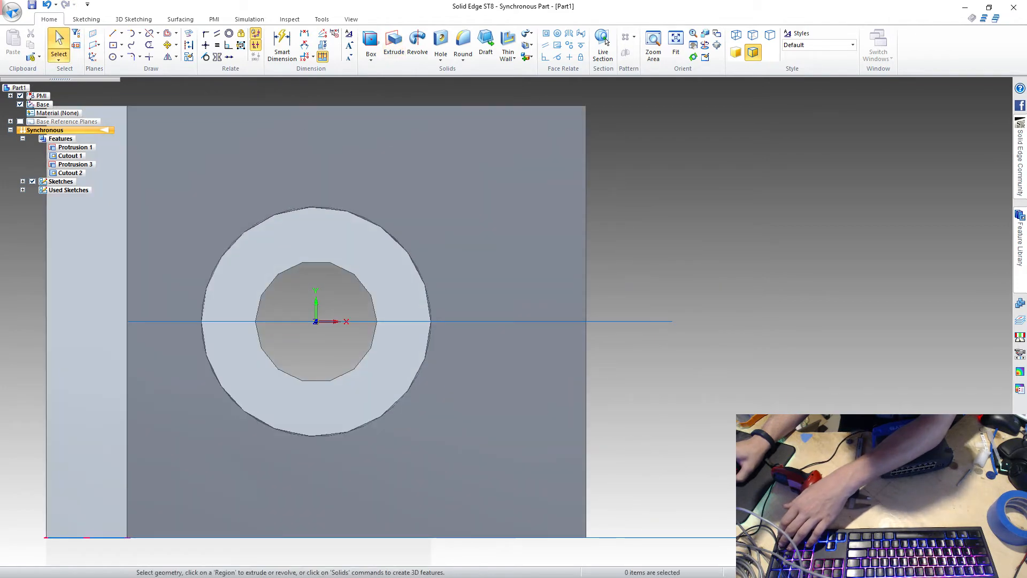
# - Sketch a 16 mm line across the wedge's flat back face, from the small tip rectangle's corner straight to the opposite edge
pyautogui.hotkey('ctrl', 'i')
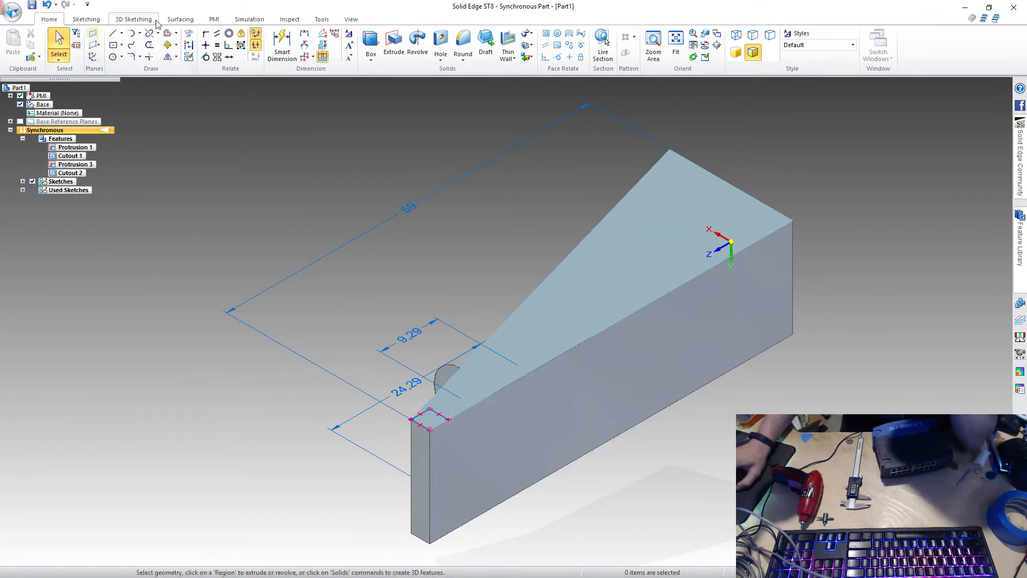
pyautogui.click(113, 33)
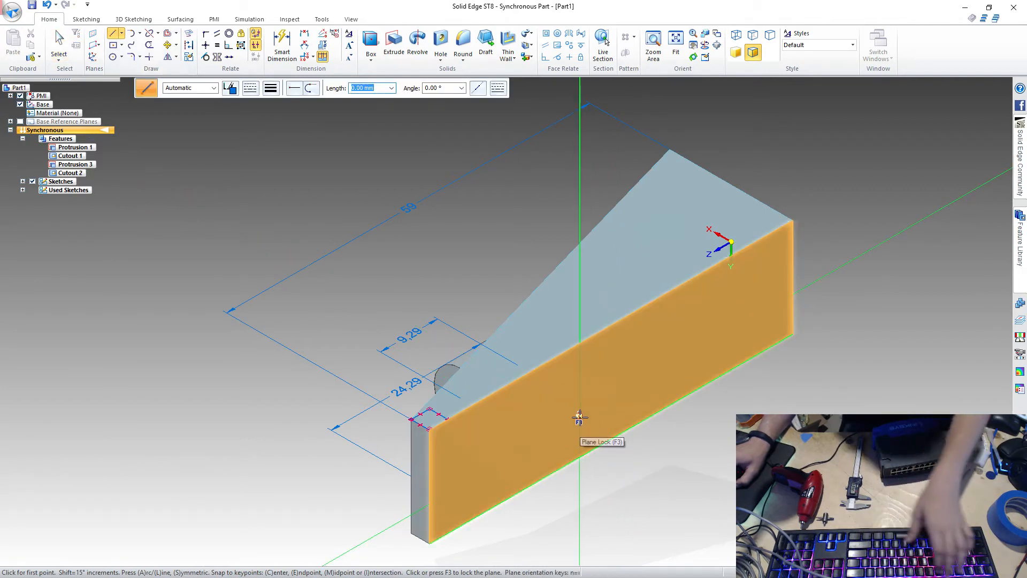
pyautogui.press('F3')
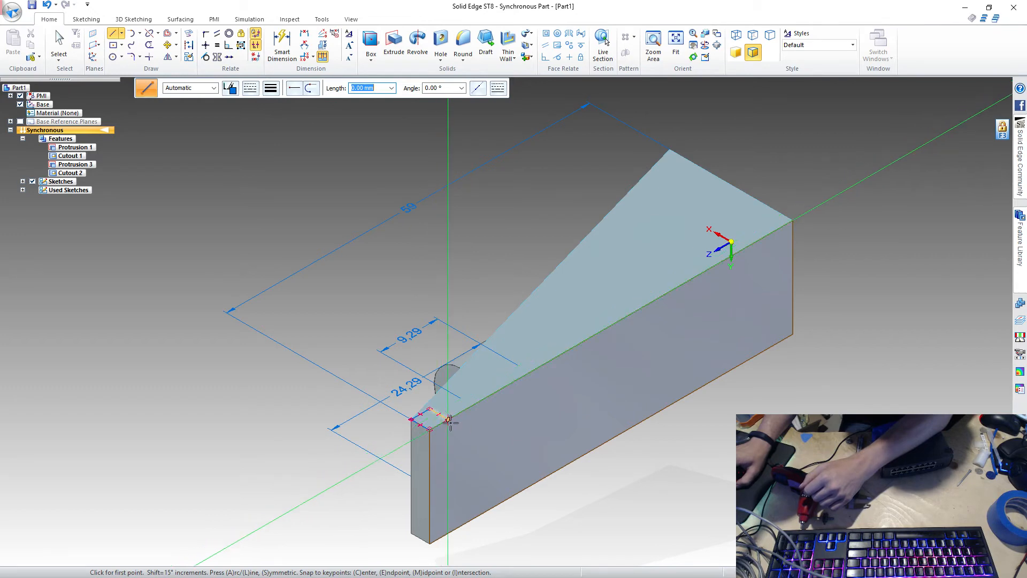
pyautogui.click(448, 420)
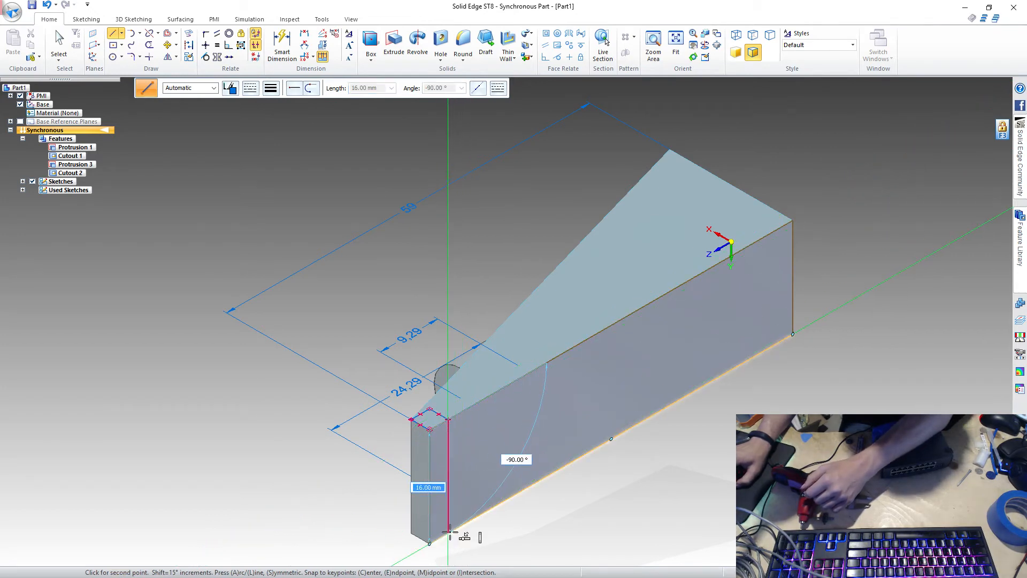
pyautogui.click(449, 532)
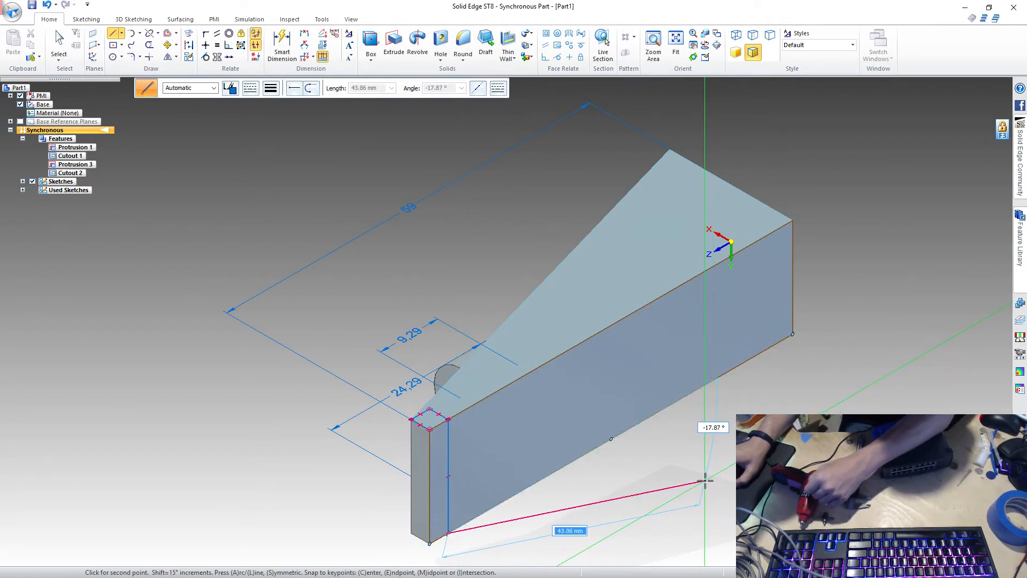
# - Extrude the narrow strip region at the wedge's tip 24.5 mm outward from the flat back face as an arm
pyautogui.rightClick(705, 481)
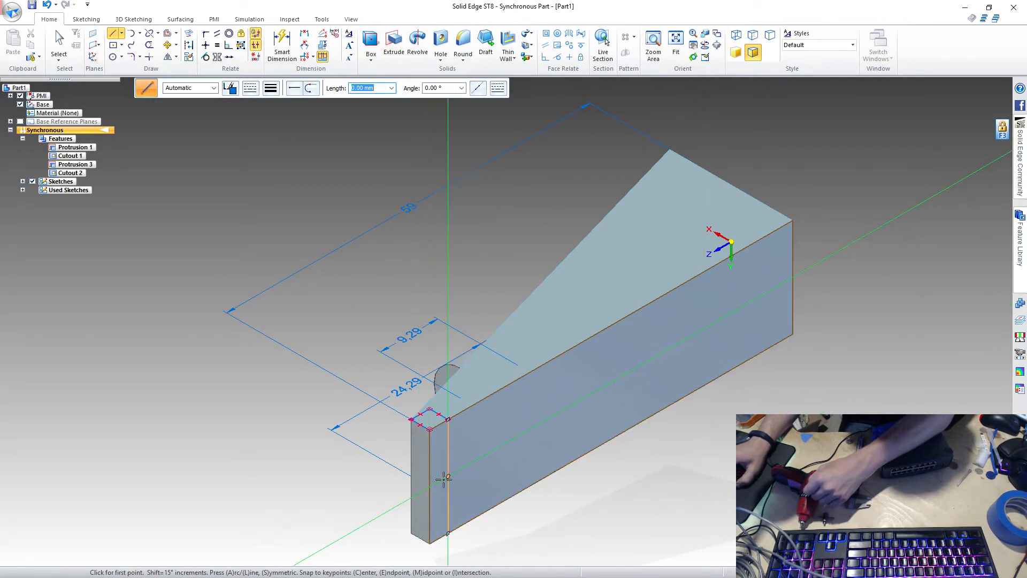
pyautogui.press('Escape')
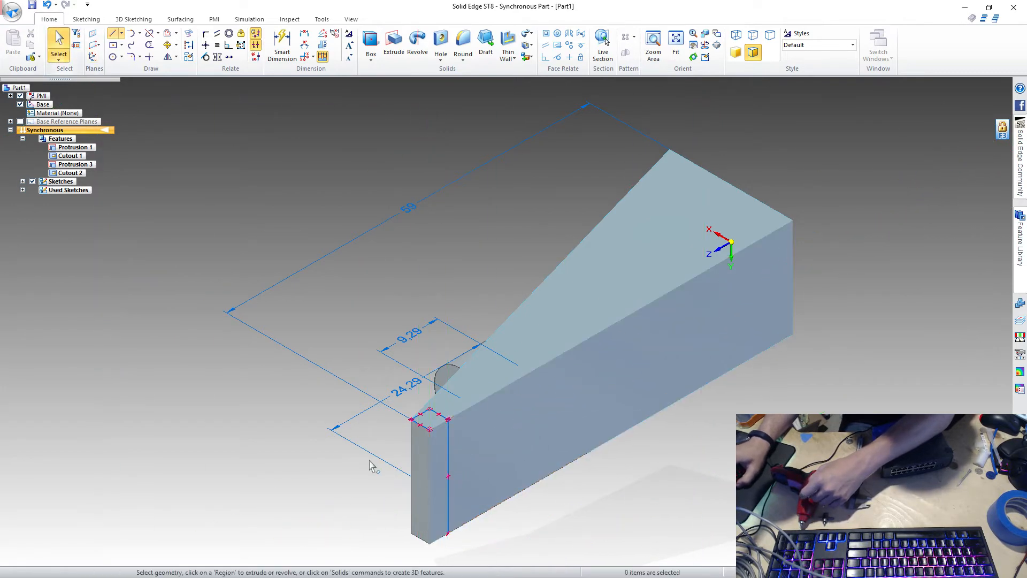
pyautogui.click(436, 478)
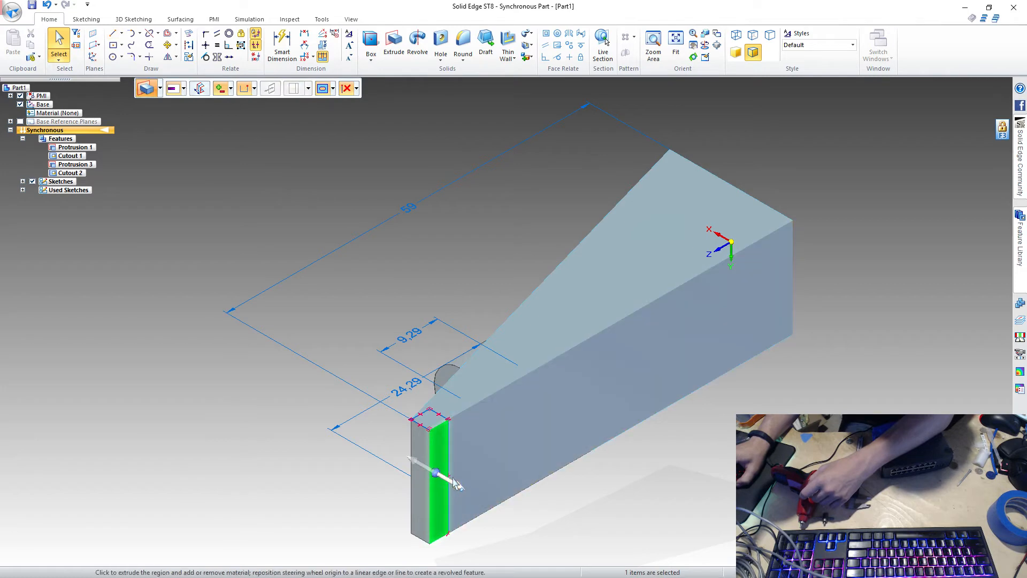
pyautogui.click(455, 488)
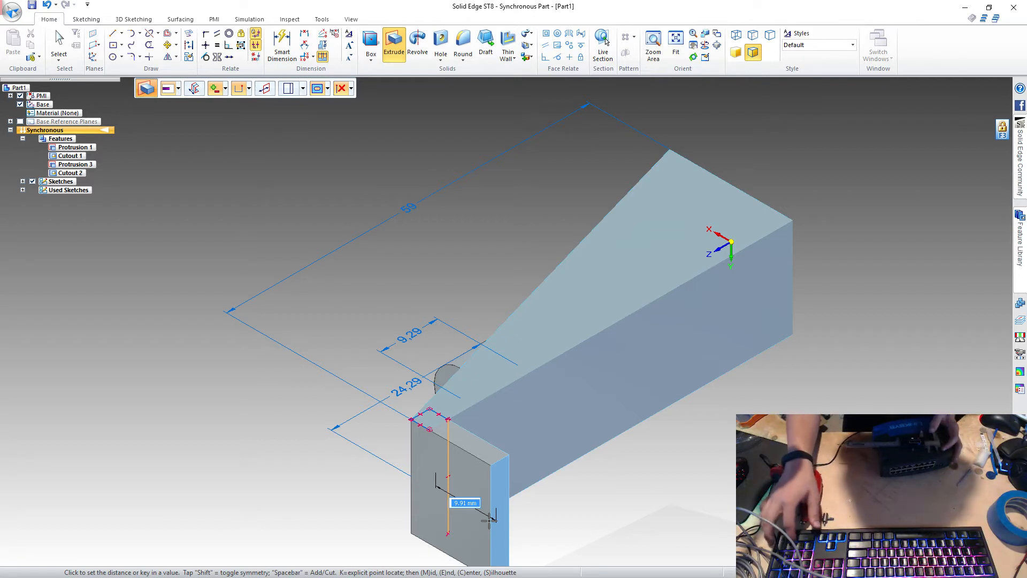
pyautogui.write('2')
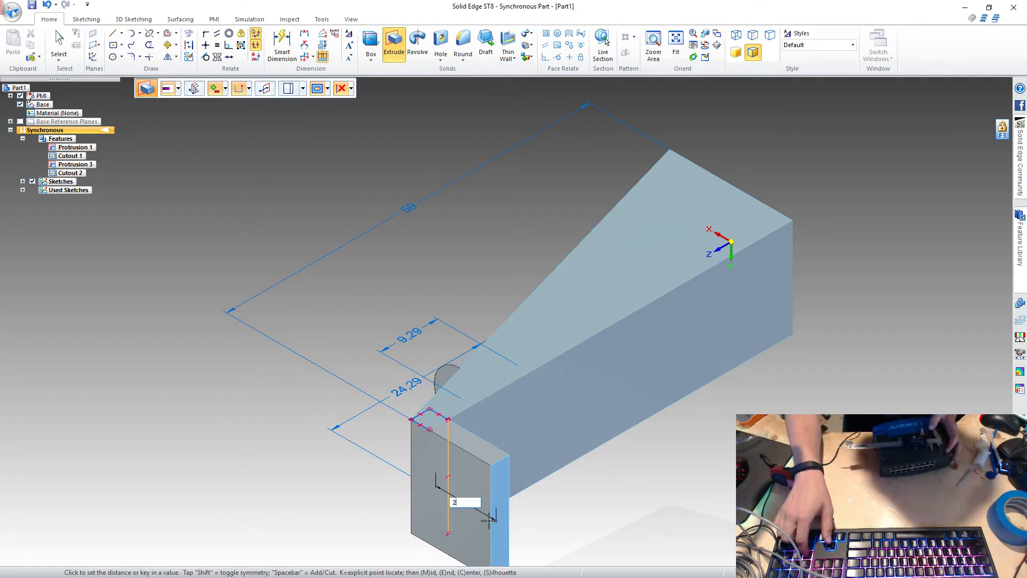
pyautogui.write('4')
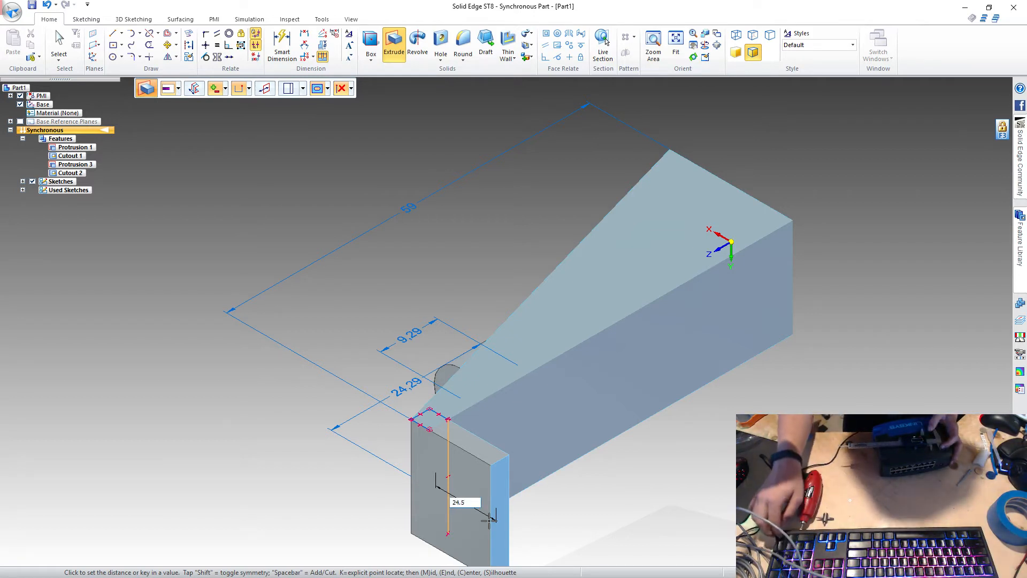
pyautogui.write('.5')
pyautogui.press('Return')
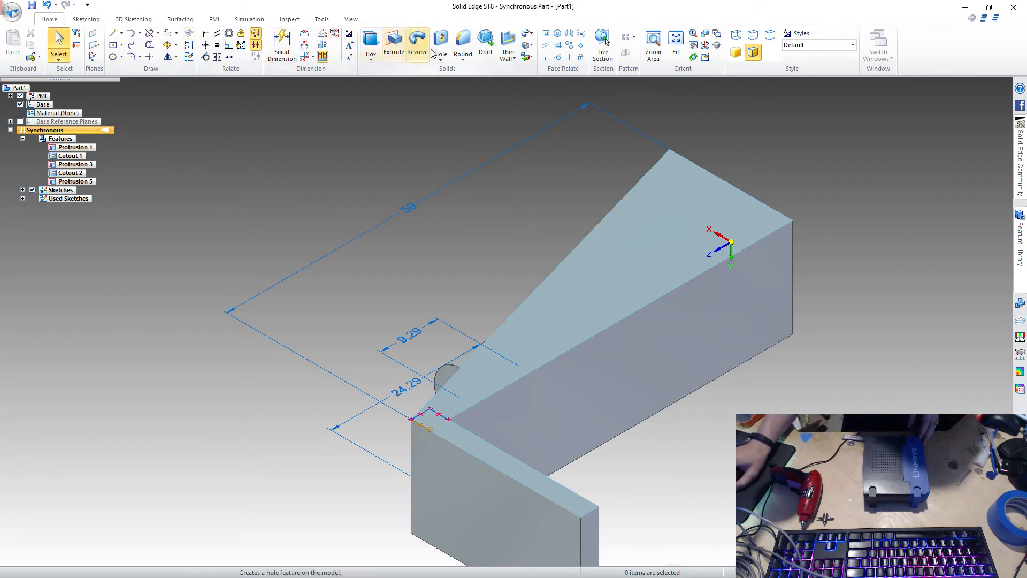
# - Round the two short edges at the arm's free end with an 8 mm radius
pyautogui.click(463, 46)
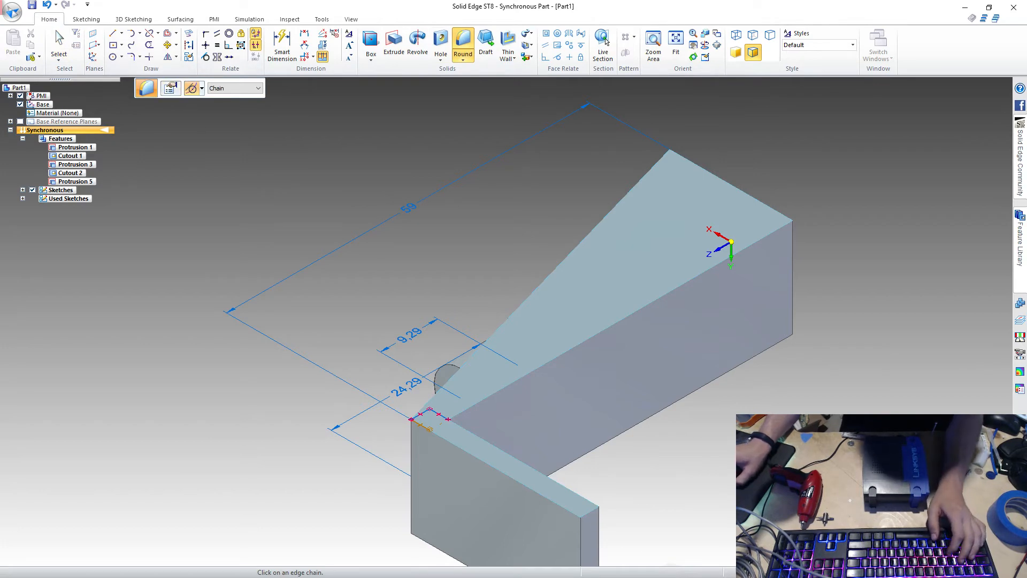
pyautogui.click(974, 530)
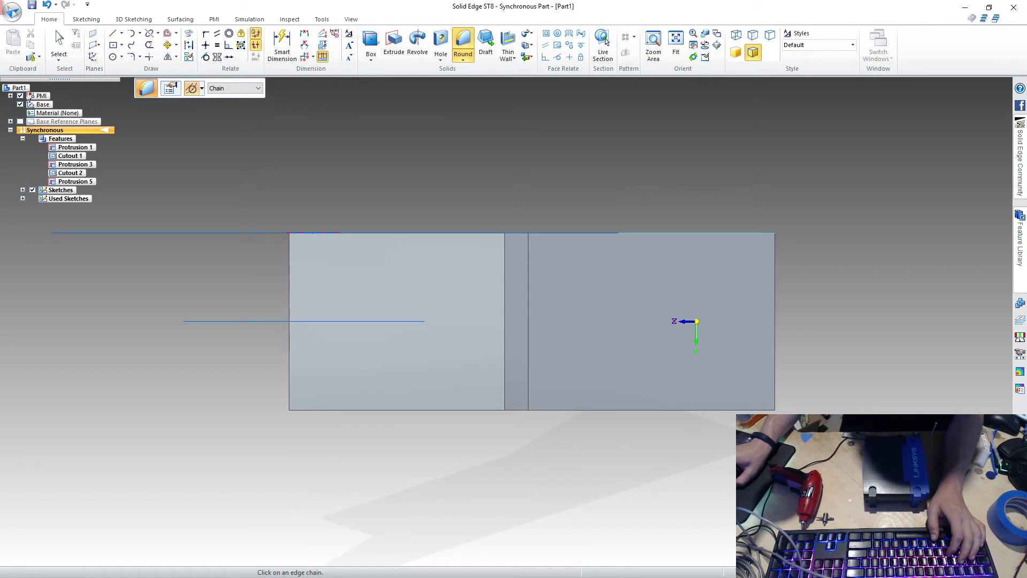
pyautogui.click(980, 524)
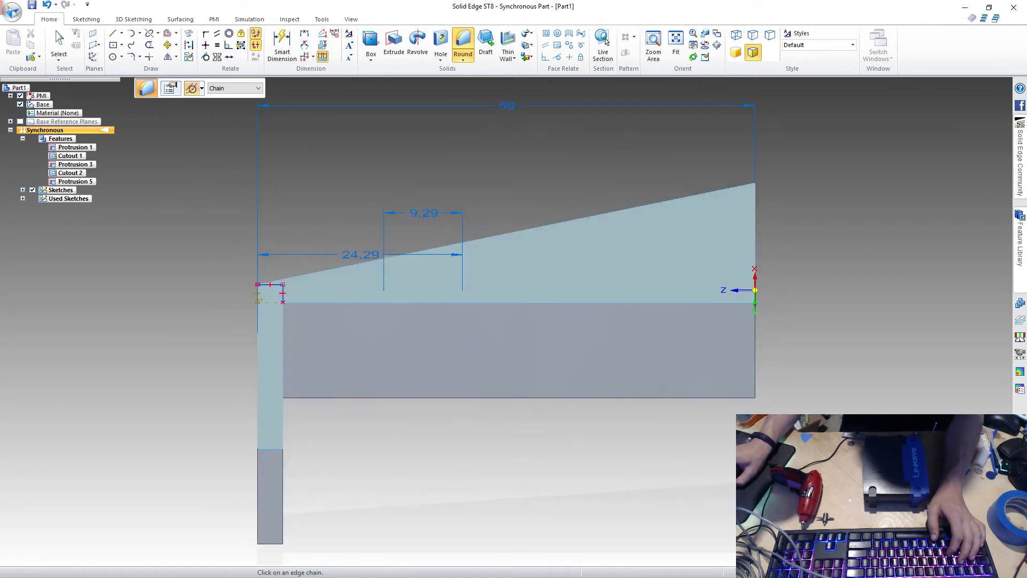
pyautogui.click(966, 526)
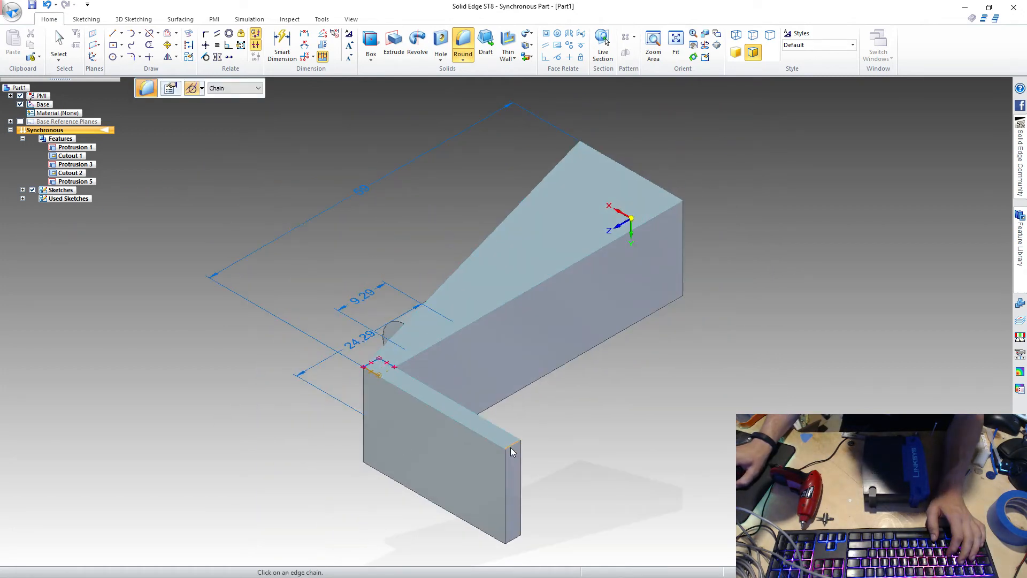
pyautogui.click(512, 451)
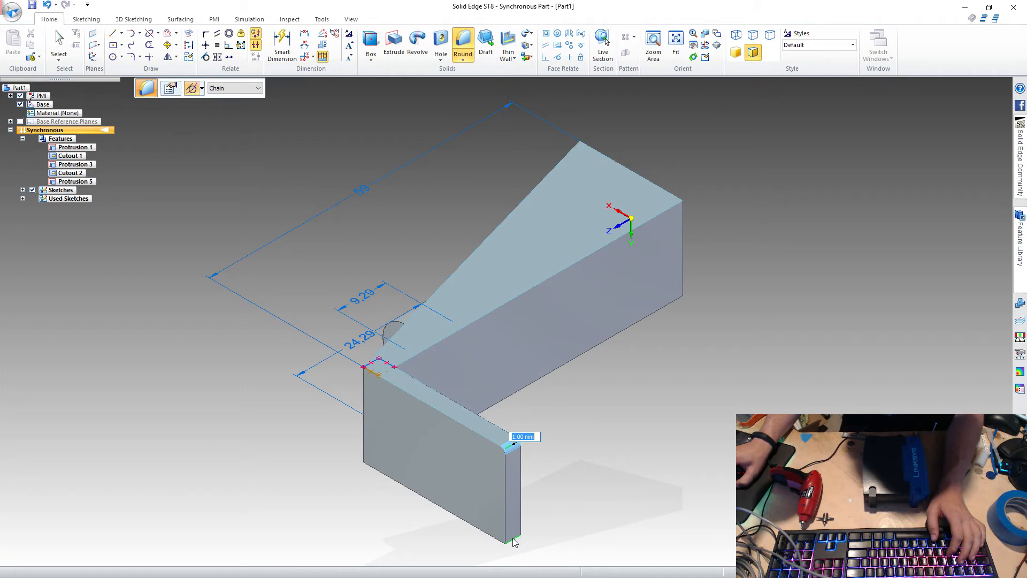
pyautogui.write('8')
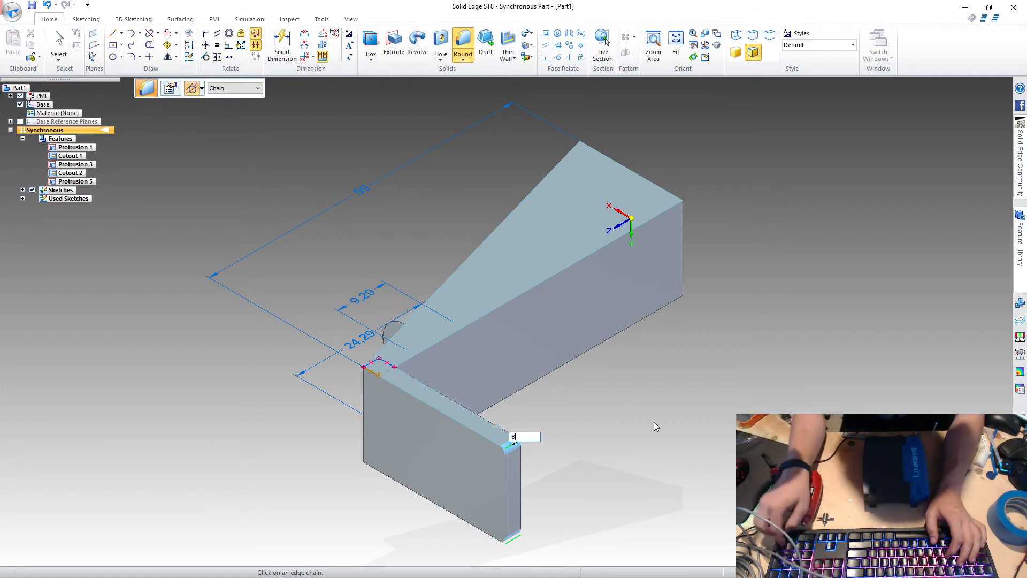
pyautogui.press('Return')
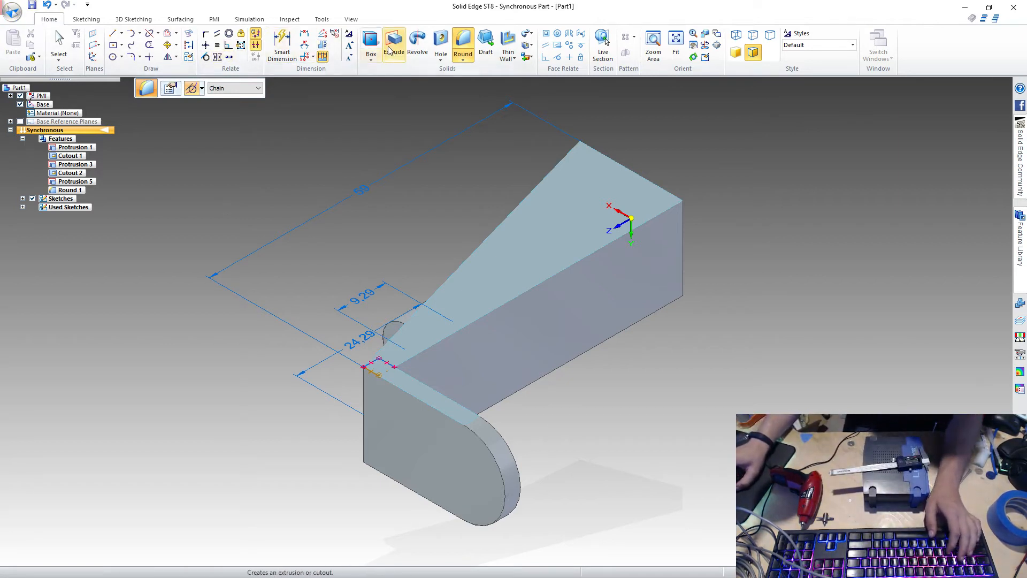
# - Move the rounded arm's broad outer face 1.4 mm outward
pyautogui.click(119, 37)
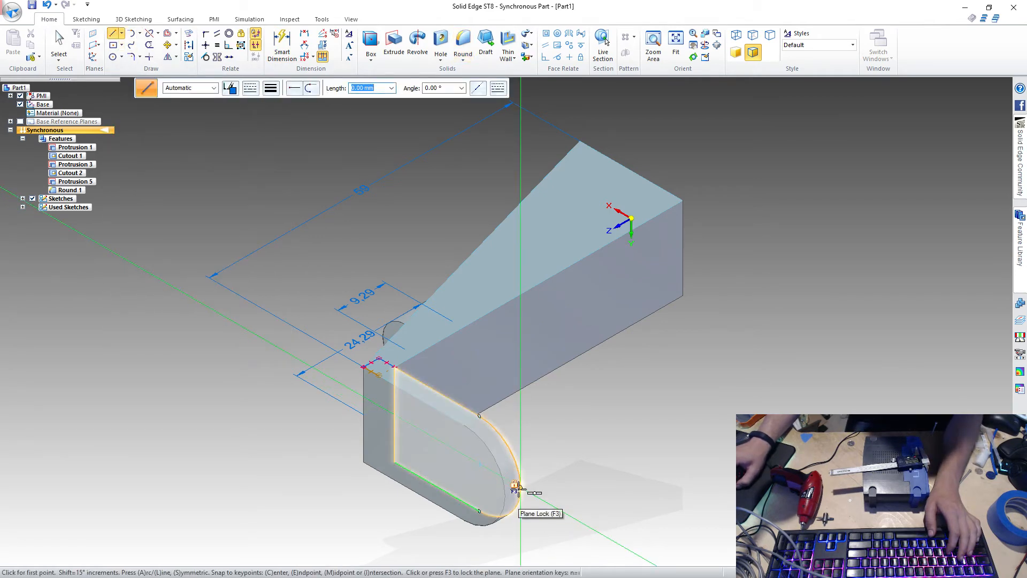
pyautogui.click(59, 43)
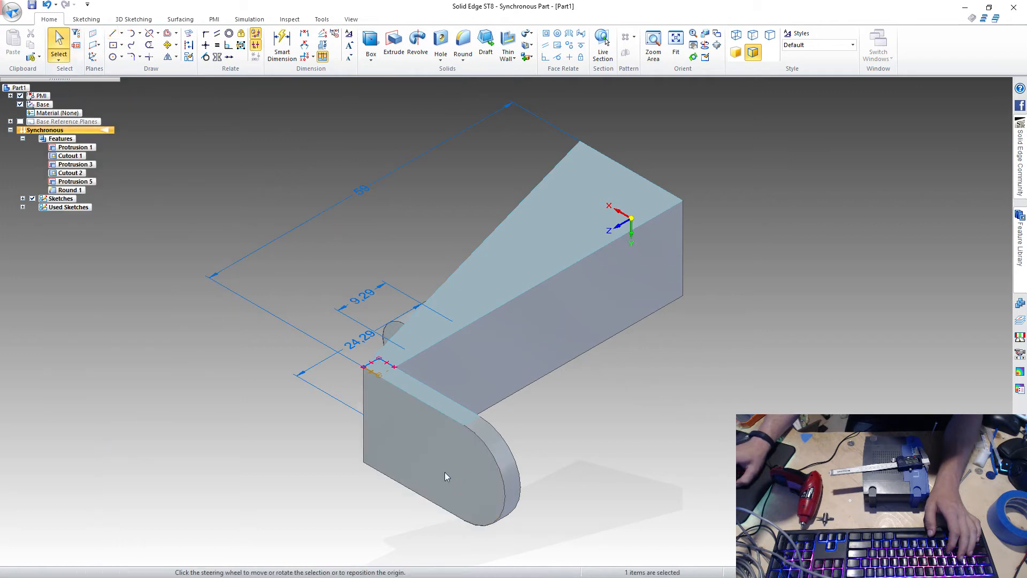
pyautogui.click(445, 472)
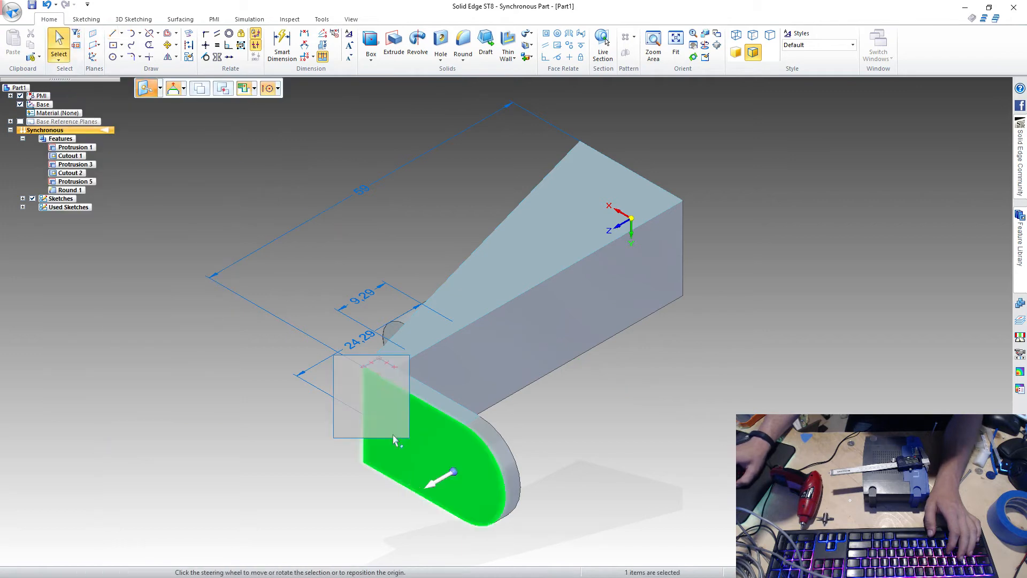
pyautogui.click(454, 472)
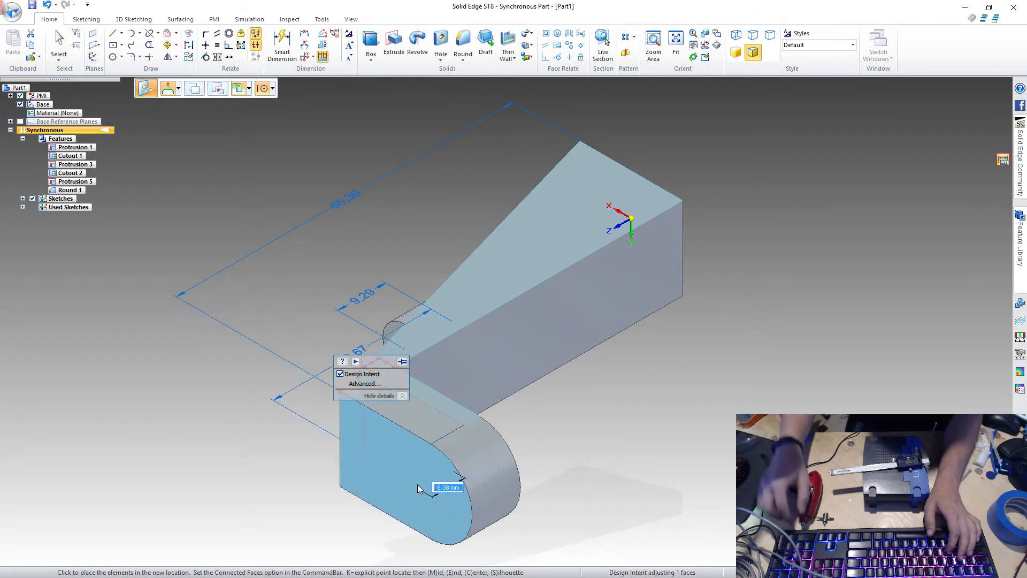
pyautogui.write('1.4')
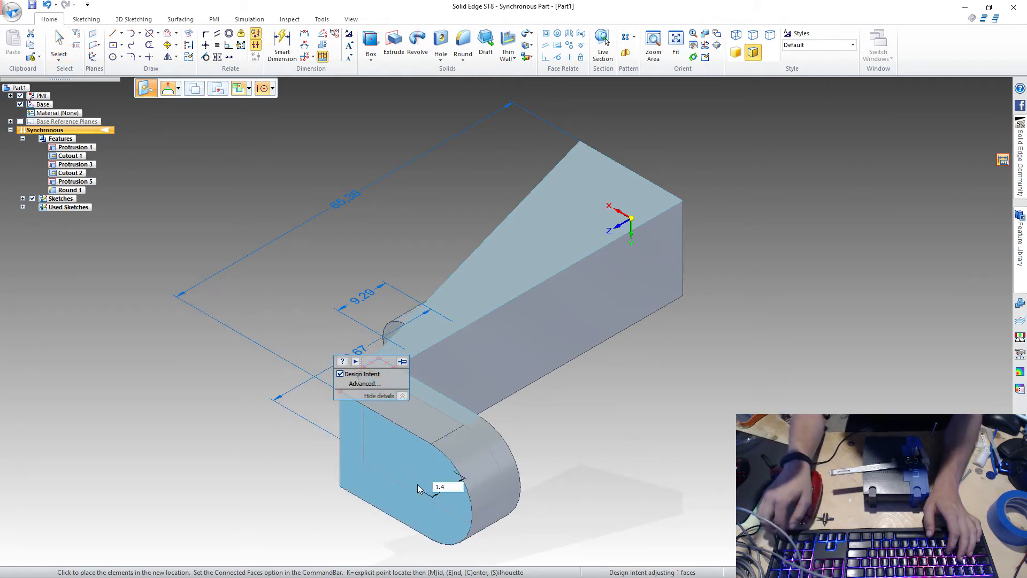
pyautogui.press('Return')
pyautogui.click(419, 489)
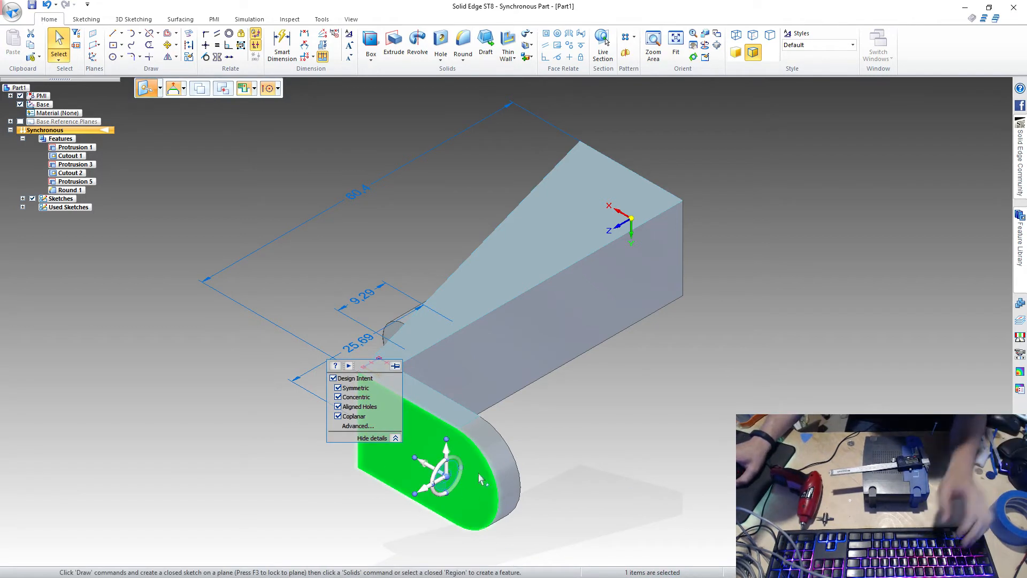
pyautogui.press('Escape')
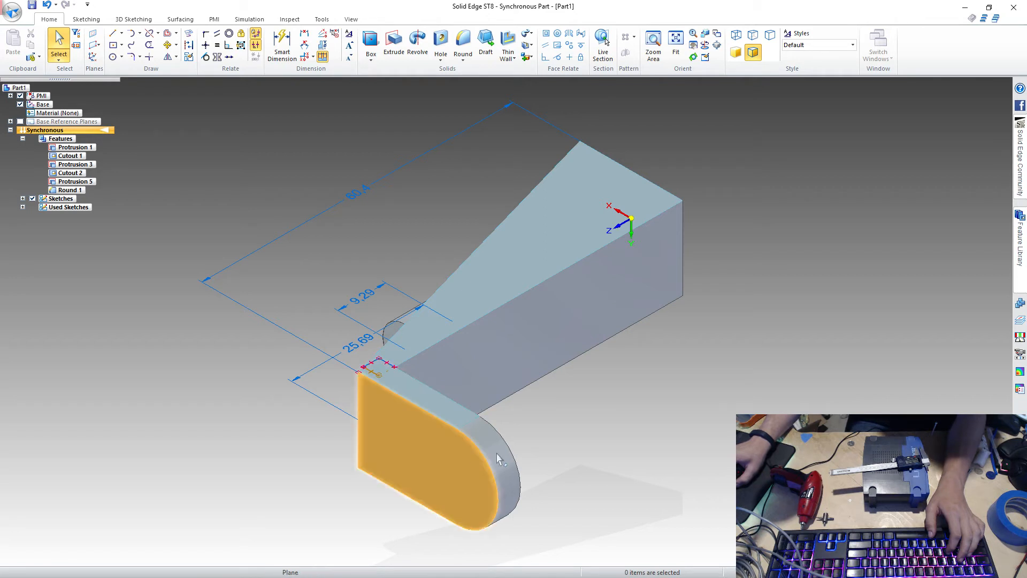
# - Try to delete the arm's 8 mm round, and undo both the outer face's move and the round
pyautogui.click(68, 189)
pyautogui.press('Delete')
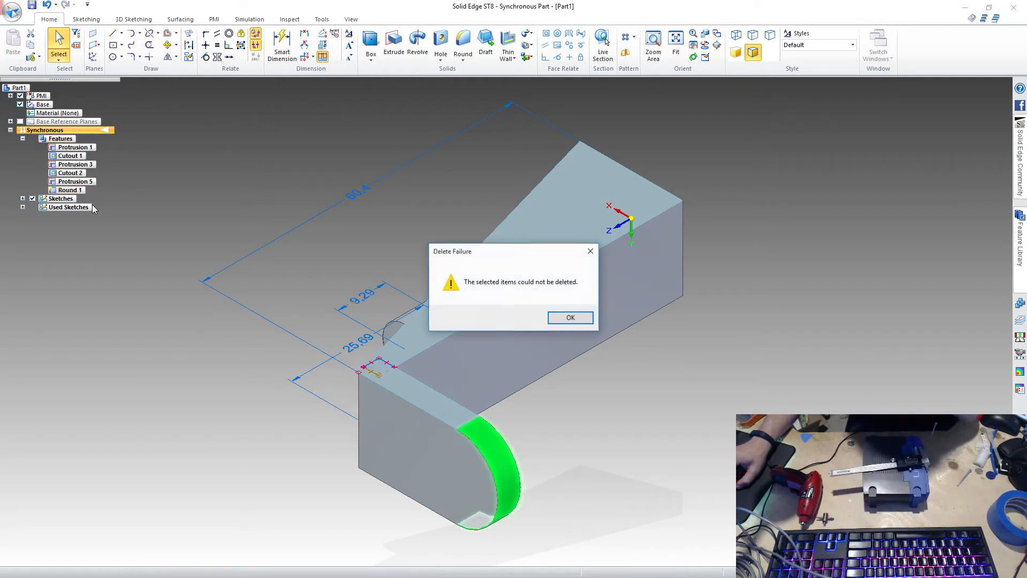
pyautogui.click(567, 314)
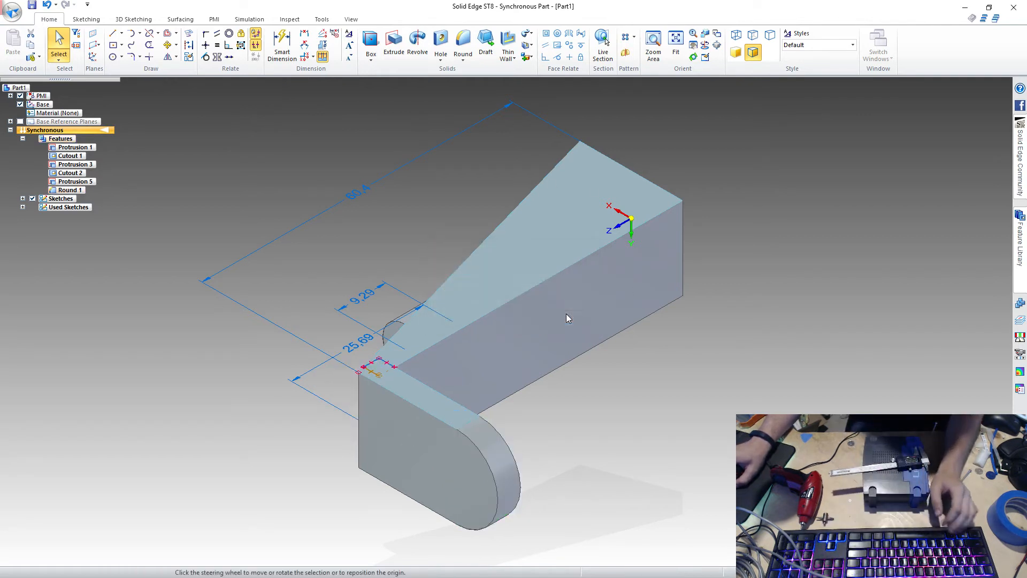
pyautogui.click(566, 315)
pyautogui.press('Delete')
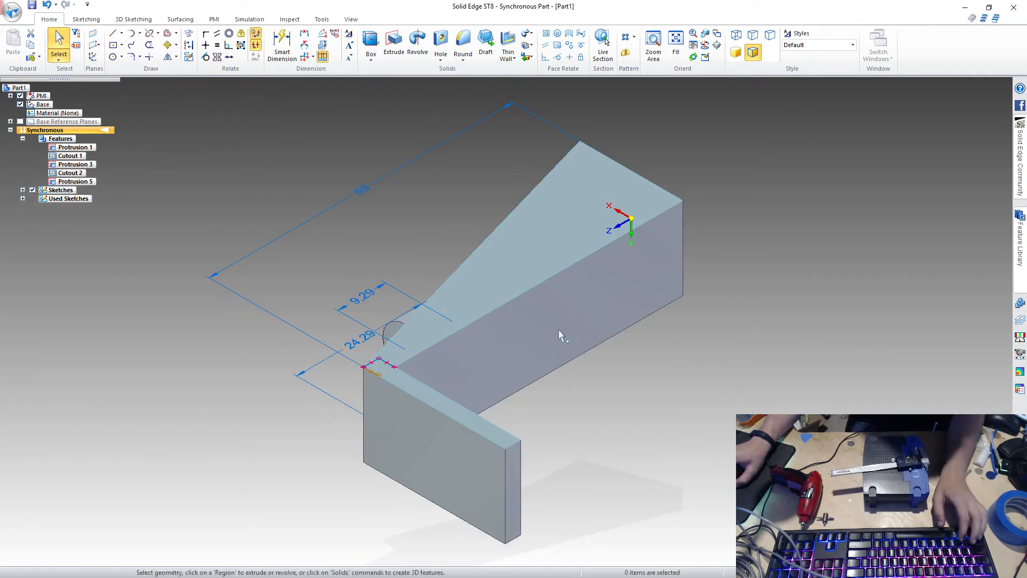
# - Move the square-ended arm's broad outer face 1.4 mm outward
pyautogui.click(454, 470)
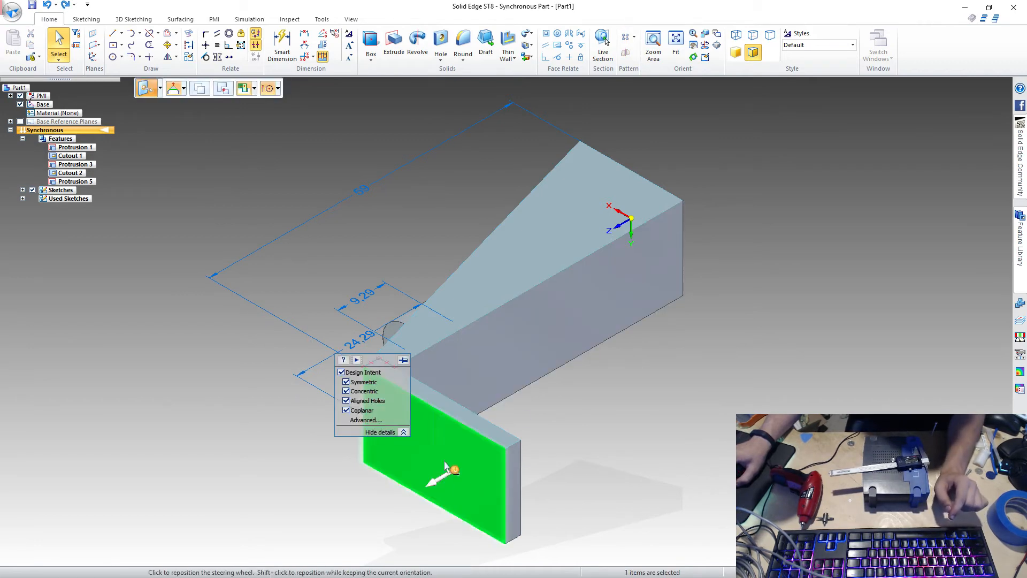
pyautogui.click(433, 482)
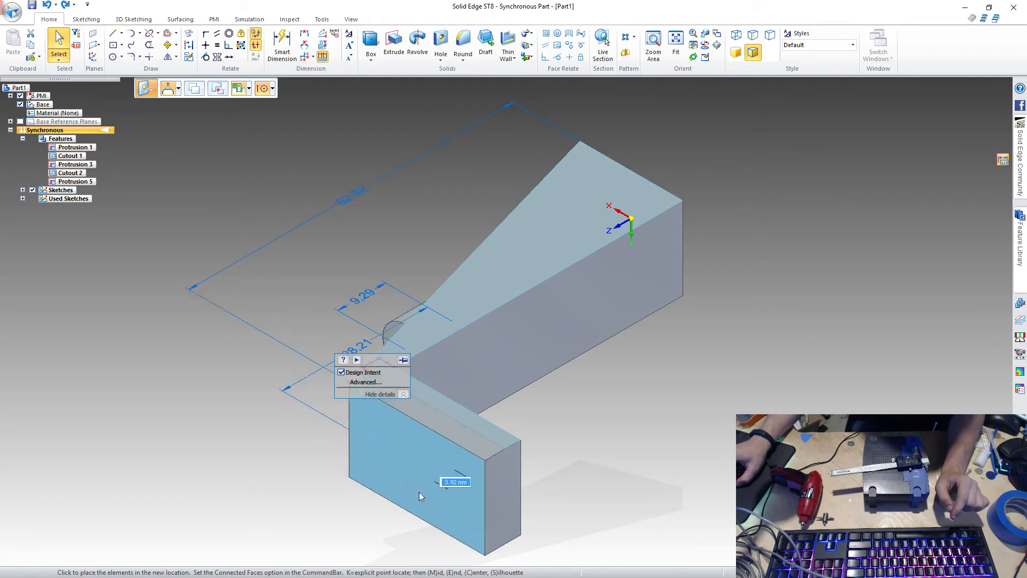
pyautogui.write('1.4')
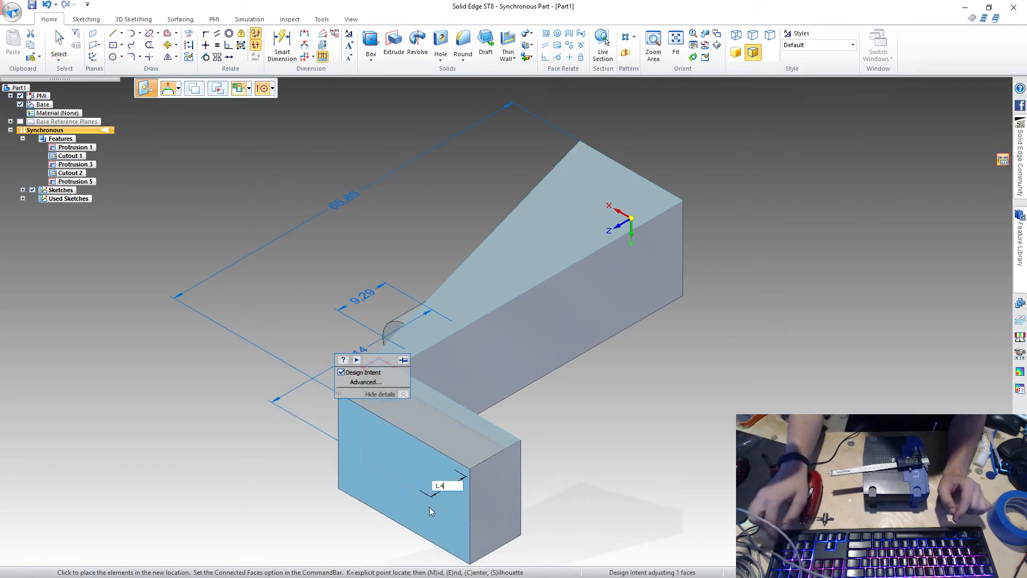
pyautogui.press('Return')
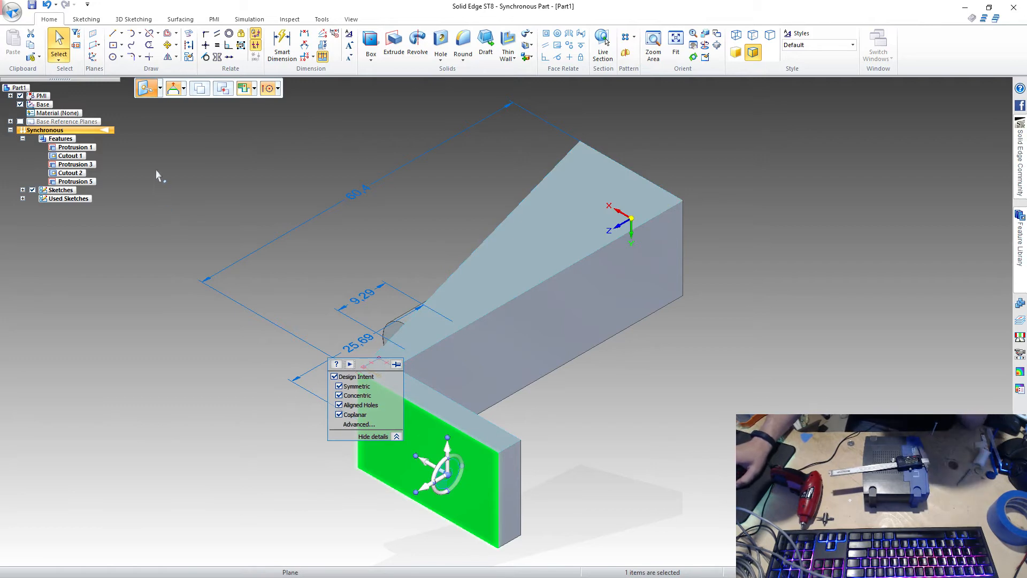
# - Sketch a line locked to the top face, from the arm's outer end corner to the small tip rectangle's nearest outer corner
pyautogui.click(113, 36)
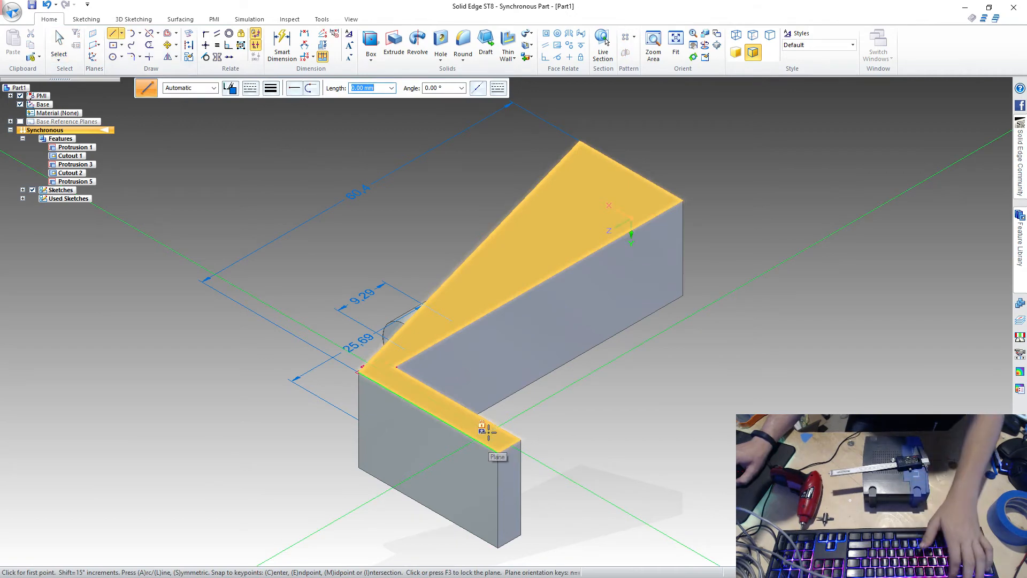
pyautogui.press('F3')
pyautogui.click(498, 452)
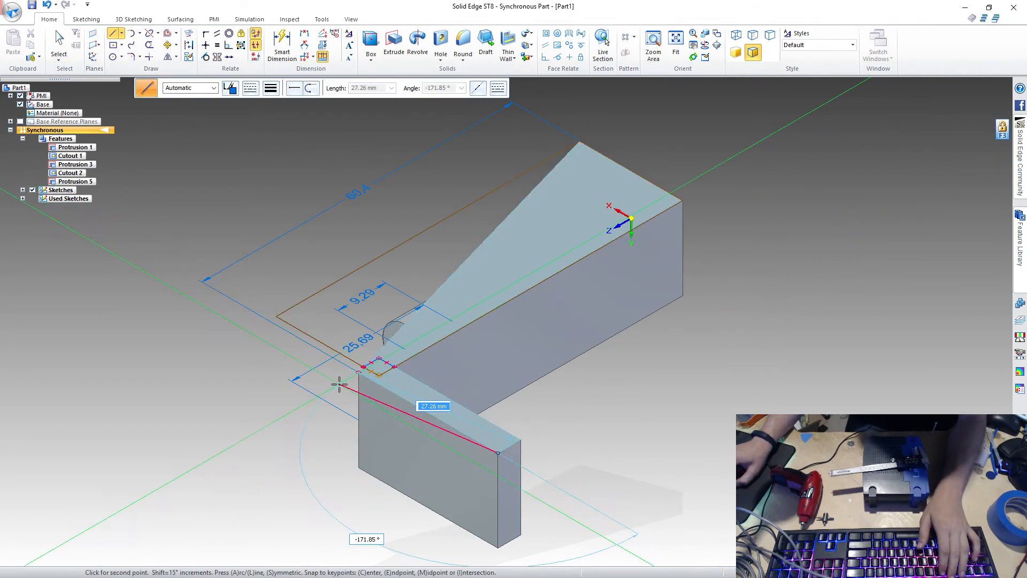
pyautogui.click(364, 367)
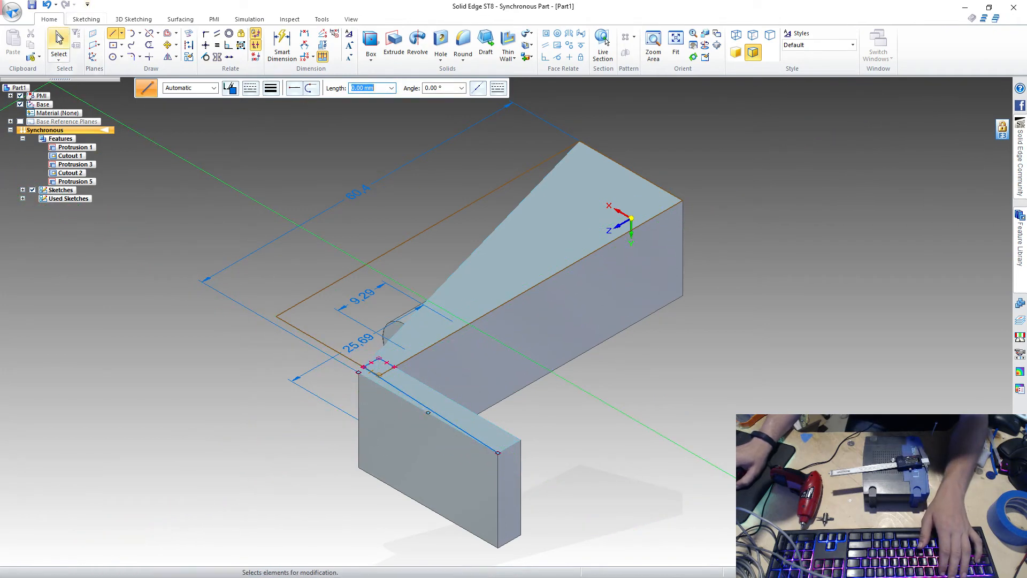
pyautogui.click(59, 43)
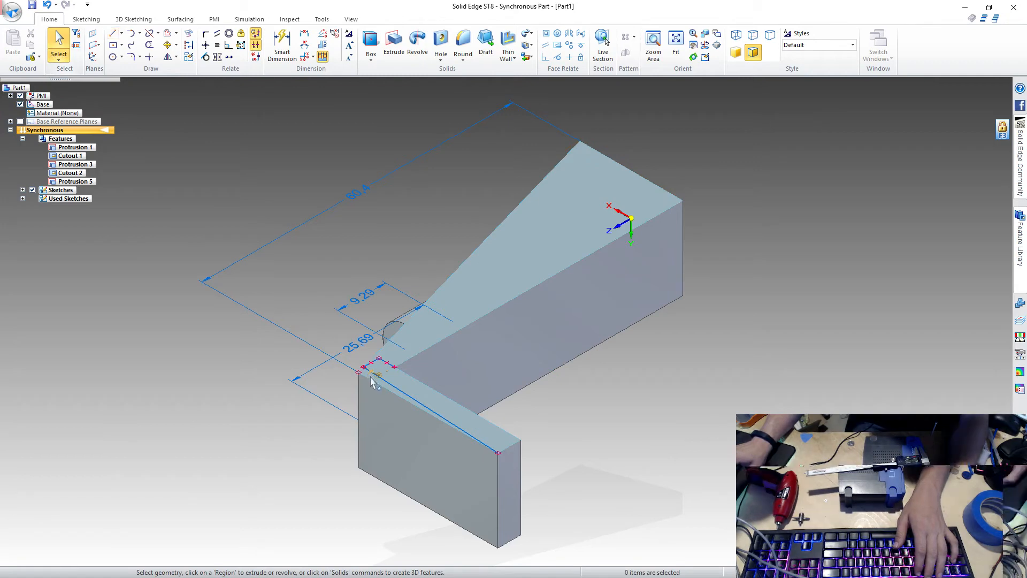
# - Cut the thin triangular region between the sketched line and the arm's broad outer face down through the arm's full height
pyautogui.scroll(-1, 373, 384)
pyautogui.scroll(3, 373, 384)
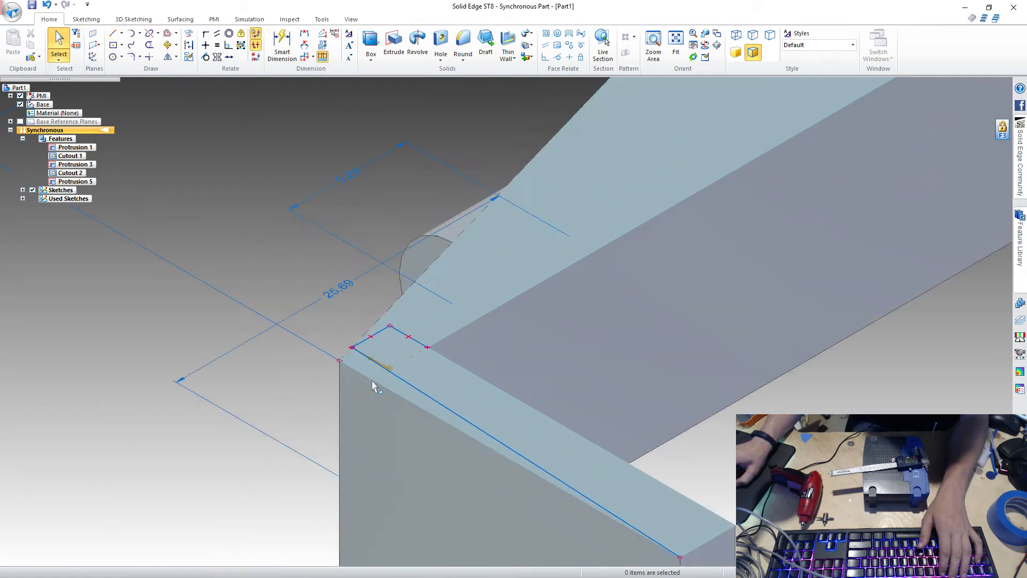
pyautogui.click(374, 381)
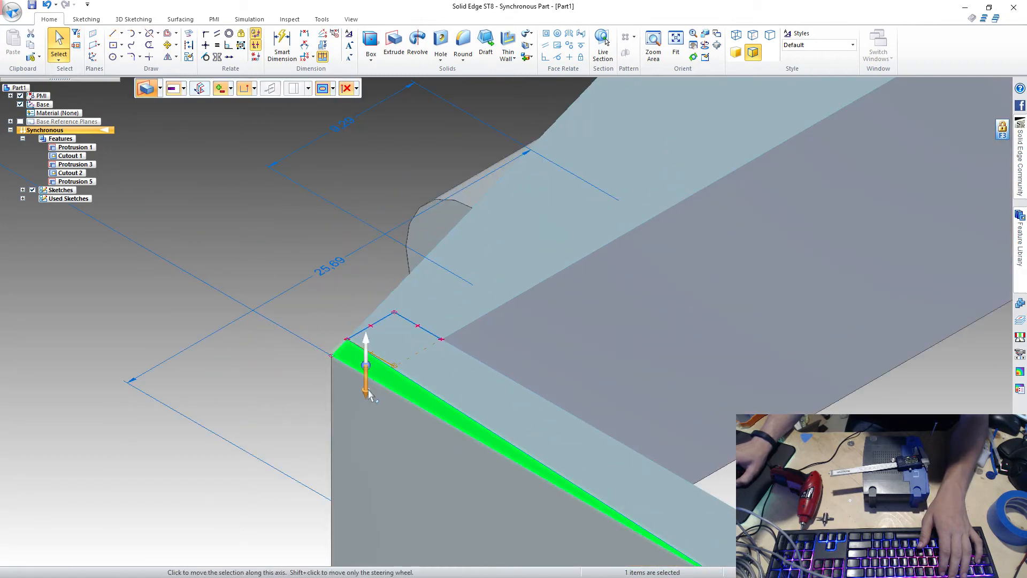
pyautogui.click(369, 394)
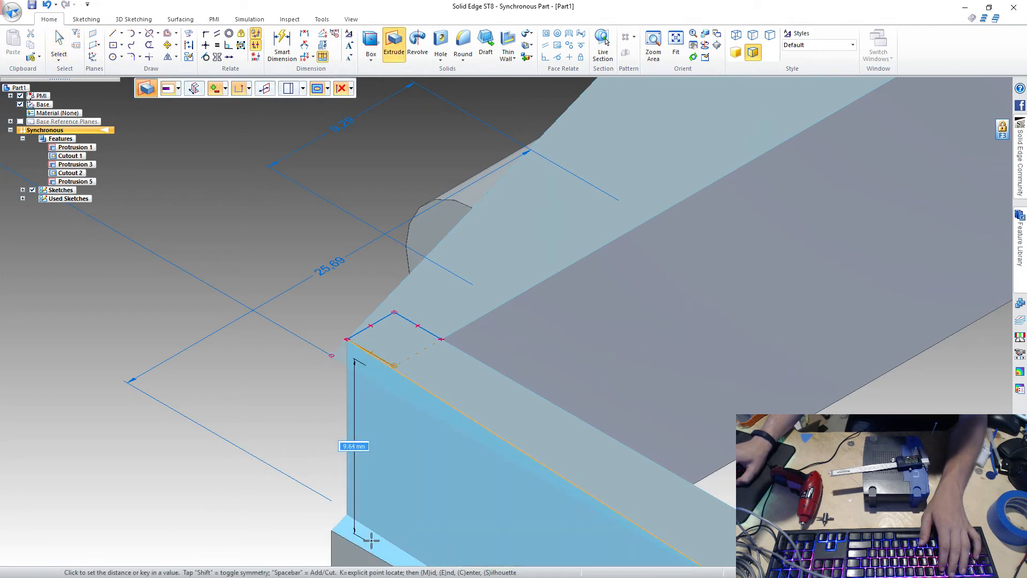
pyautogui.scroll(3, 344, 454)
pyautogui.scroll(-5, 353, 442)
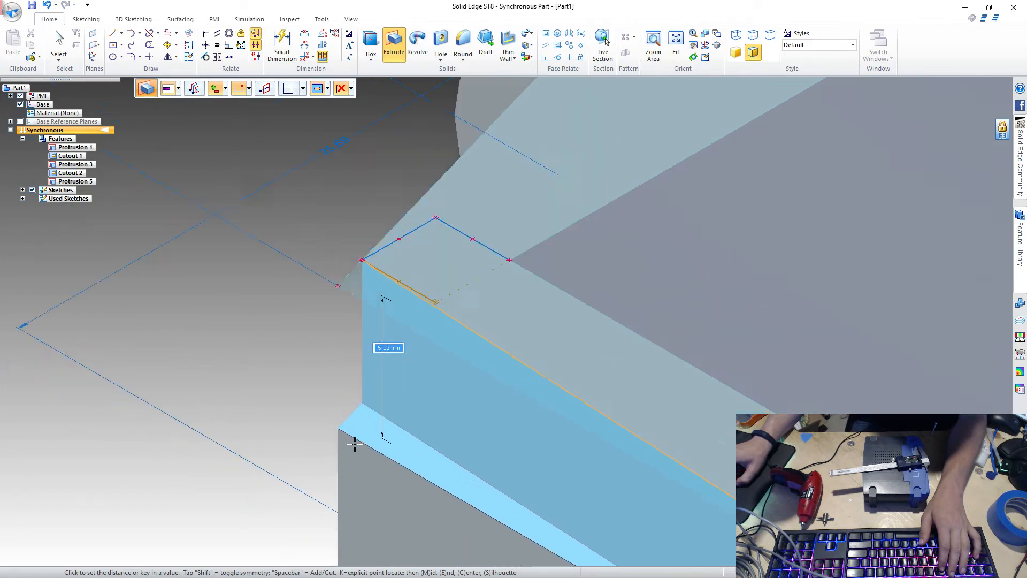
pyautogui.scroll(-5, 357, 444)
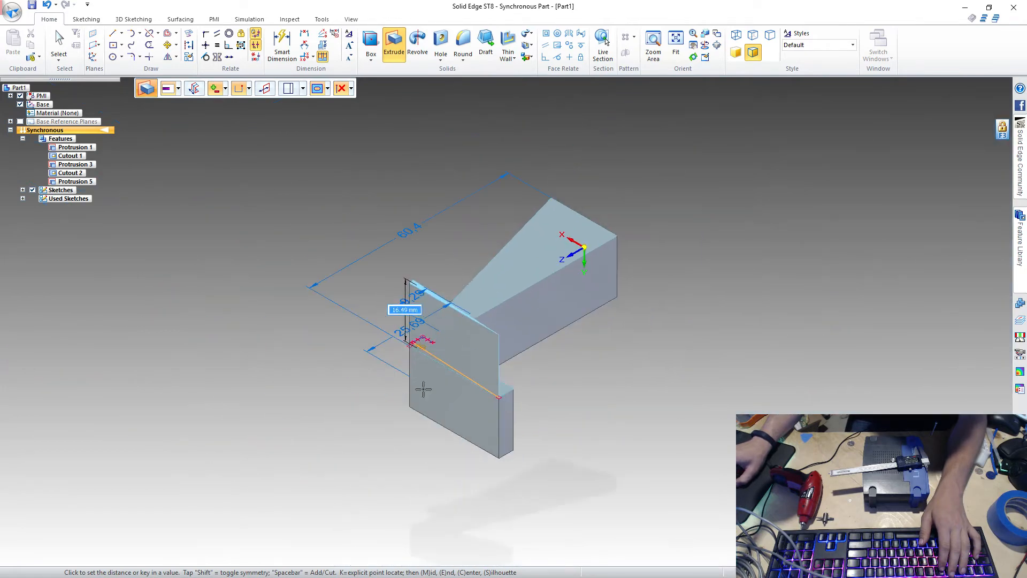
pyautogui.click(428, 469)
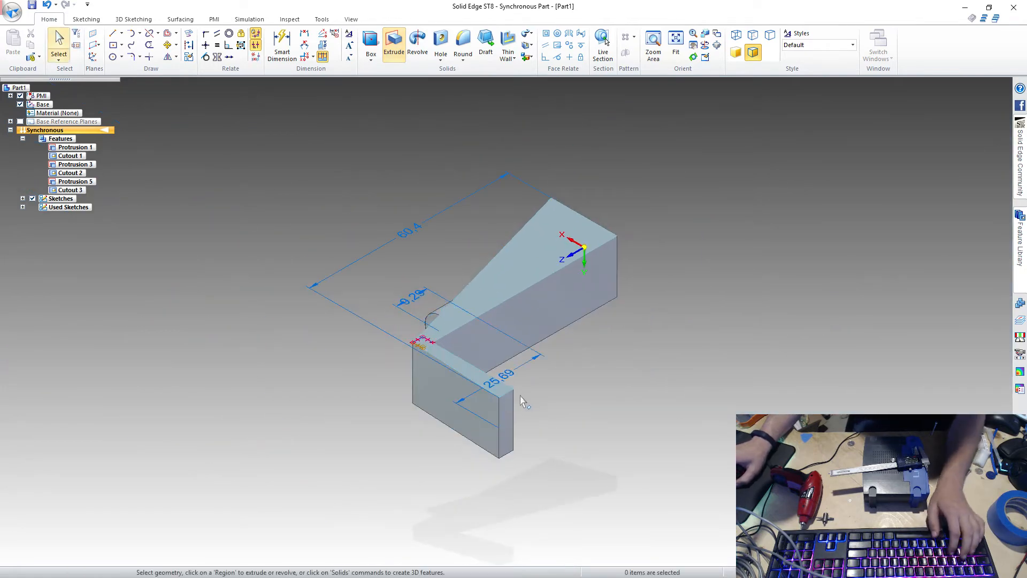
# - Round the two short edges at the arm's free end with an 8 mm radius
pyautogui.scroll(-3, 523, 397)
pyautogui.scroll(5, 498, 384)
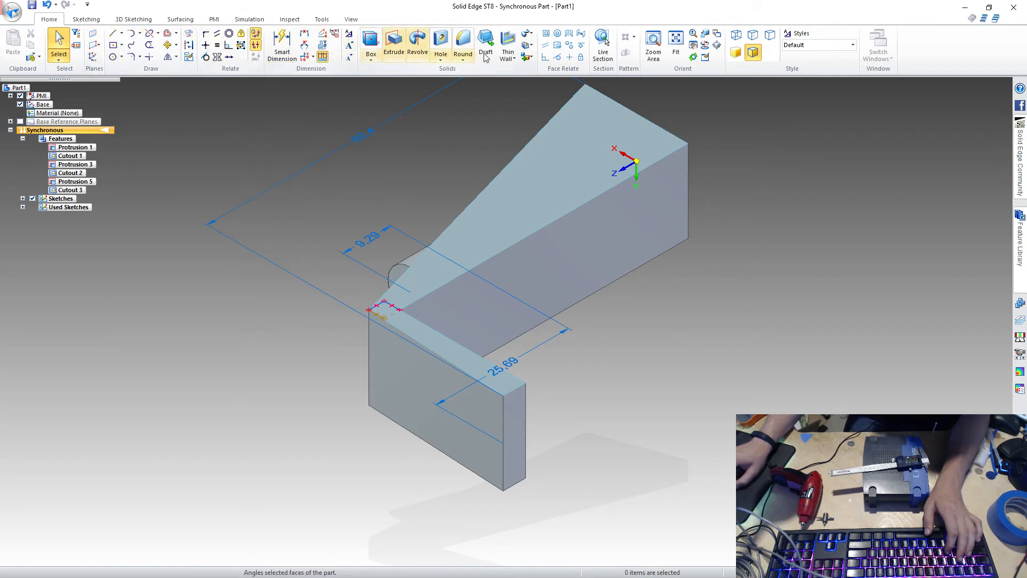
pyautogui.click(463, 44)
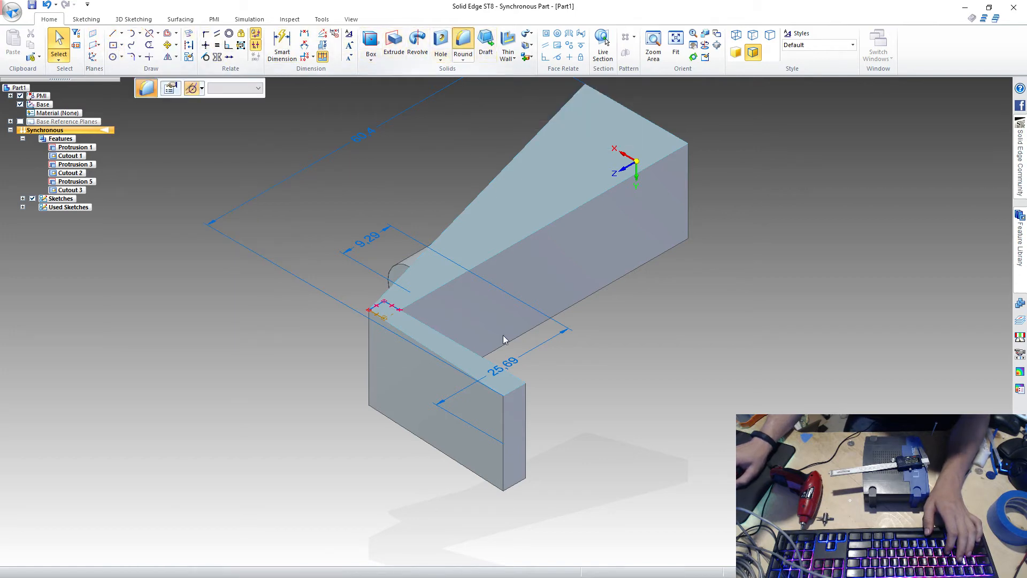
pyautogui.click(517, 393)
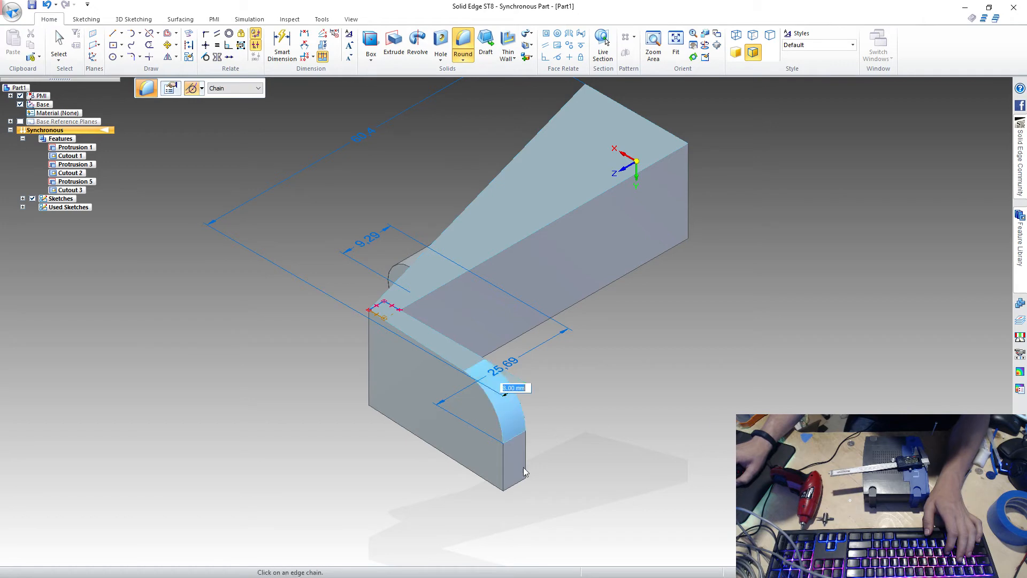
pyautogui.click(515, 483)
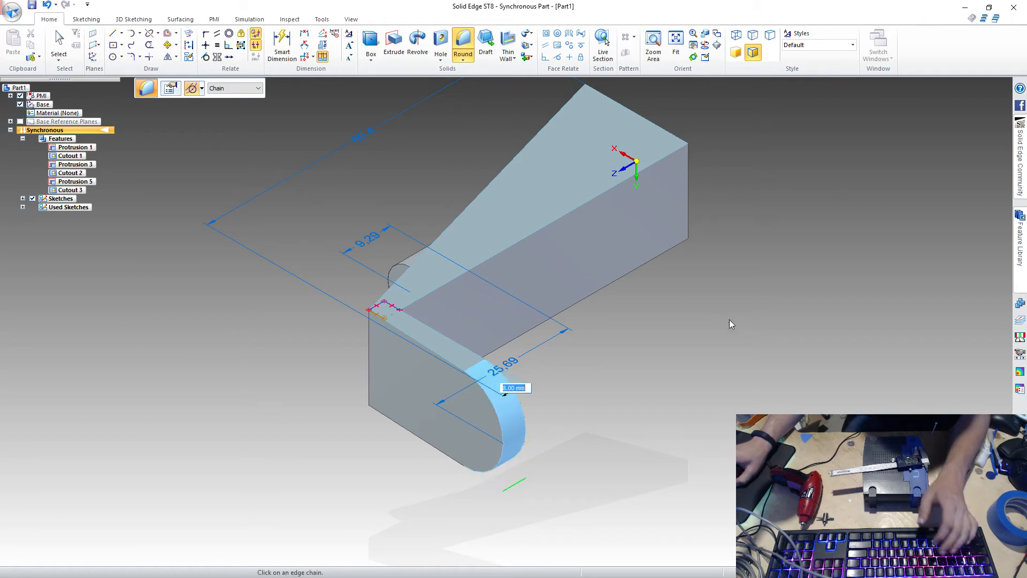
pyautogui.press('Return')
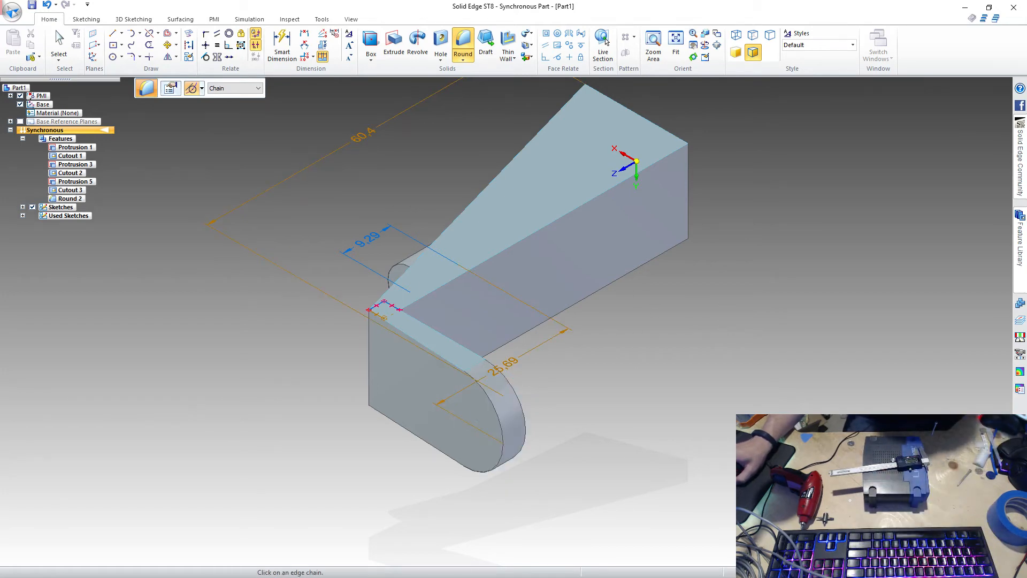
# - Examine the tapered arm and wedge from above in several rotations and in an isometric view
pyautogui.hotkey('ctrl', 't')
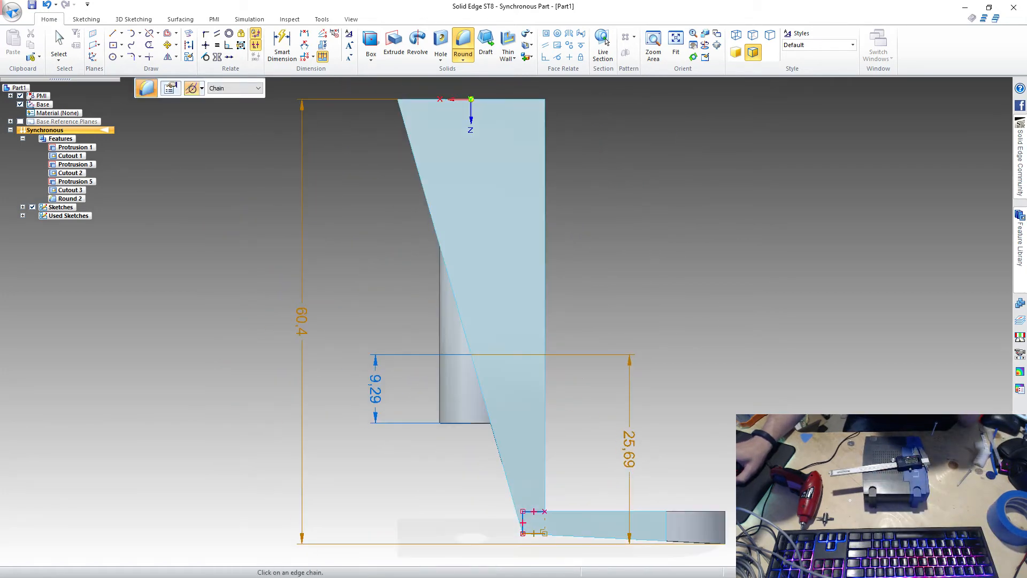
pyautogui.hotkey('alt', 'Left')
pyautogui.hotkey('alt', 'Left')
pyautogui.hotkey('alt', 'Left')
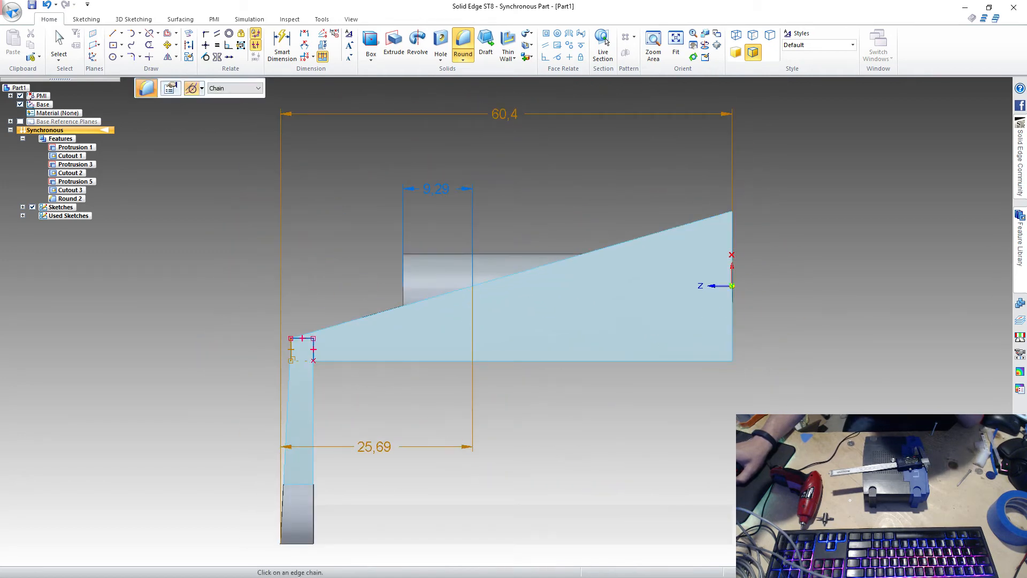
pyautogui.hotkey('alt', 'Right')
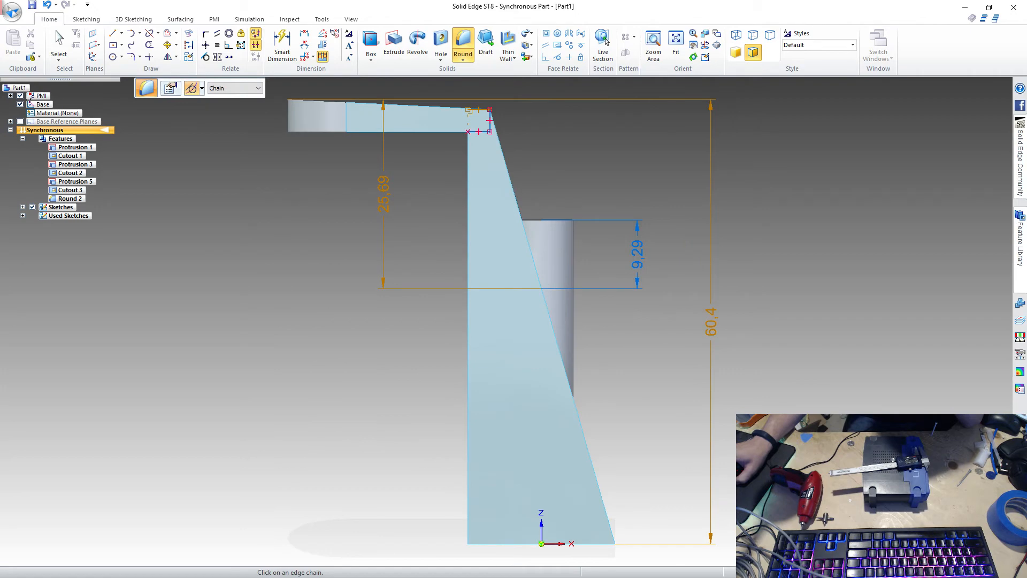
pyautogui.hotkey('shift', 'Right')
pyautogui.hotkey('ctrl', 'i')
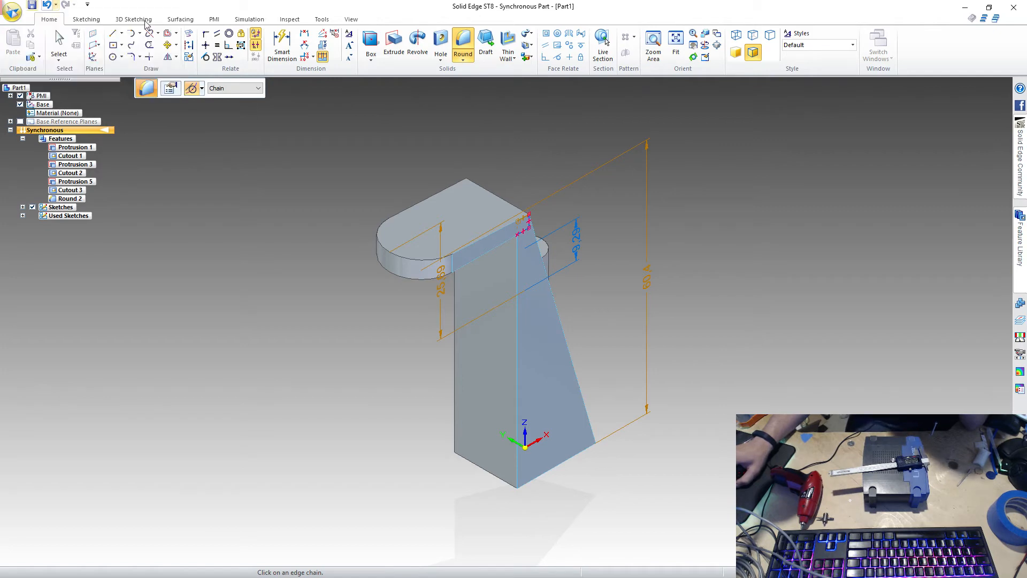
# - Save the part in the Documents folder as "Network Switch Mount"
pyautogui.hotkey('ctrl', 's')
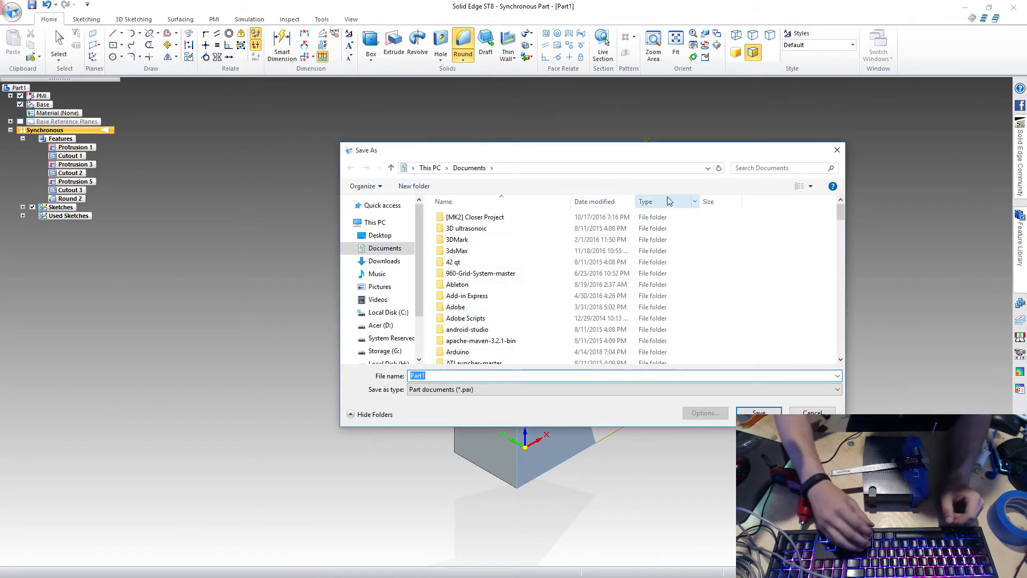
pyautogui.write('N')
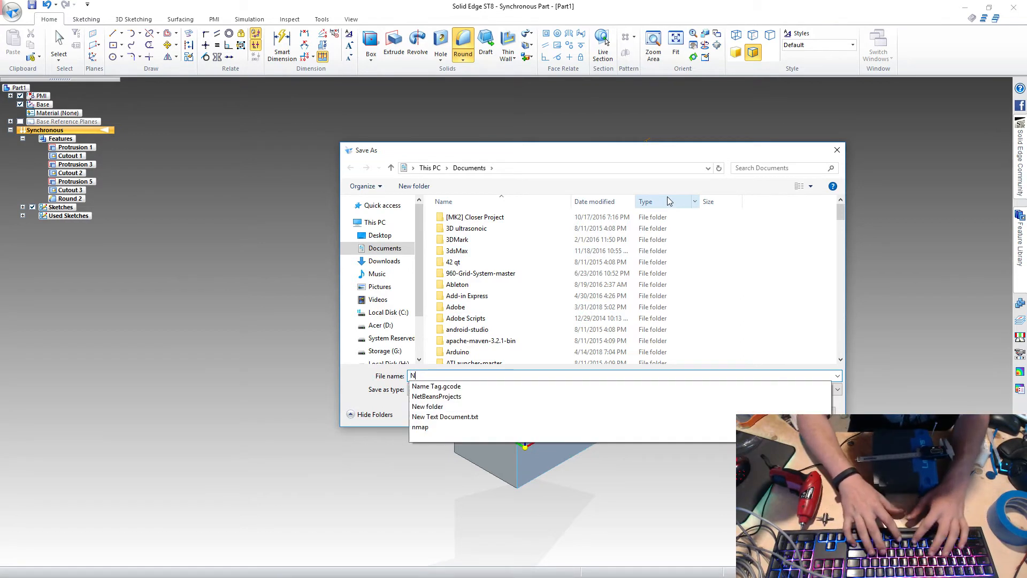
pyautogui.write('etwork switch Mount')
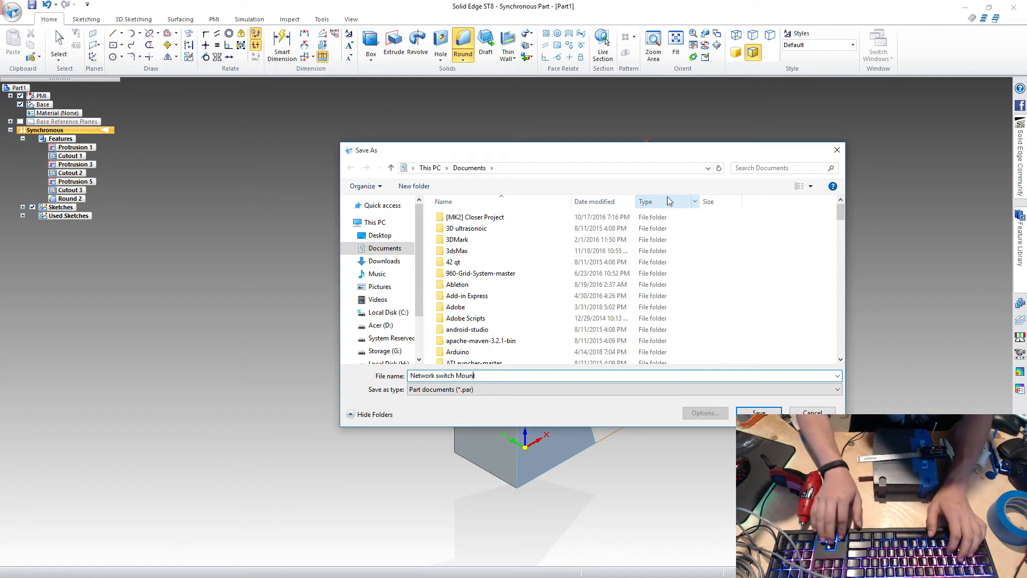
pyautogui.press('Left')
pyautogui.press('Left')
pyautogui.press('Left')
pyautogui.press('Left')
pyautogui.press('Left')
pyautogui.press('Left')
pyautogui.press('Left')
pyautogui.press('Left')
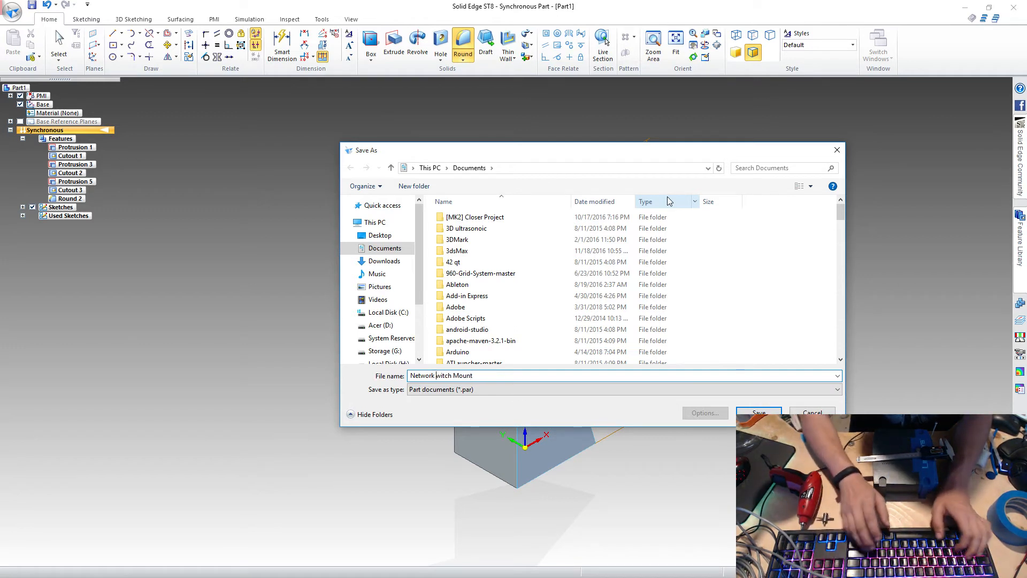
pyautogui.write('S')
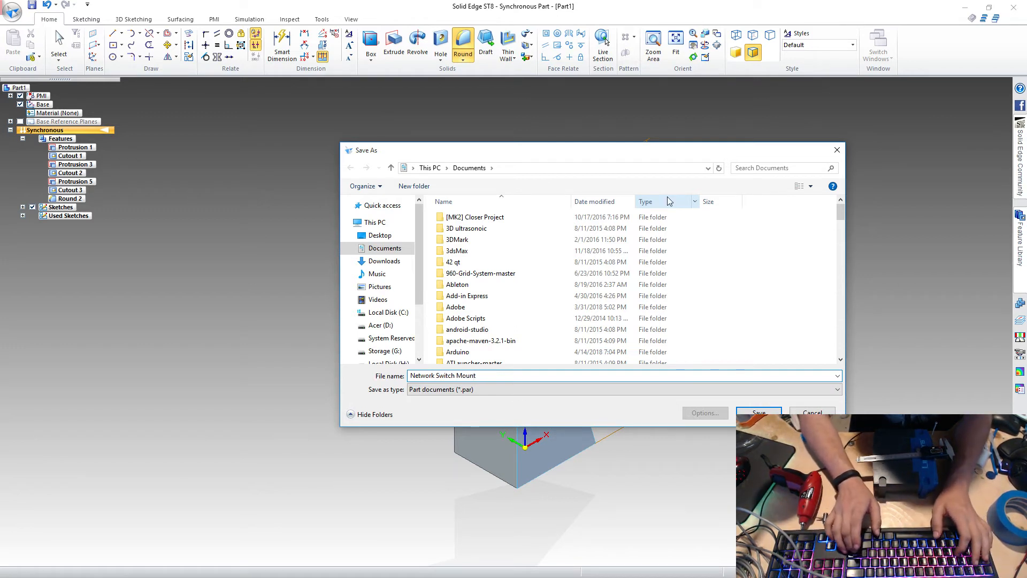
pyautogui.press('Return')
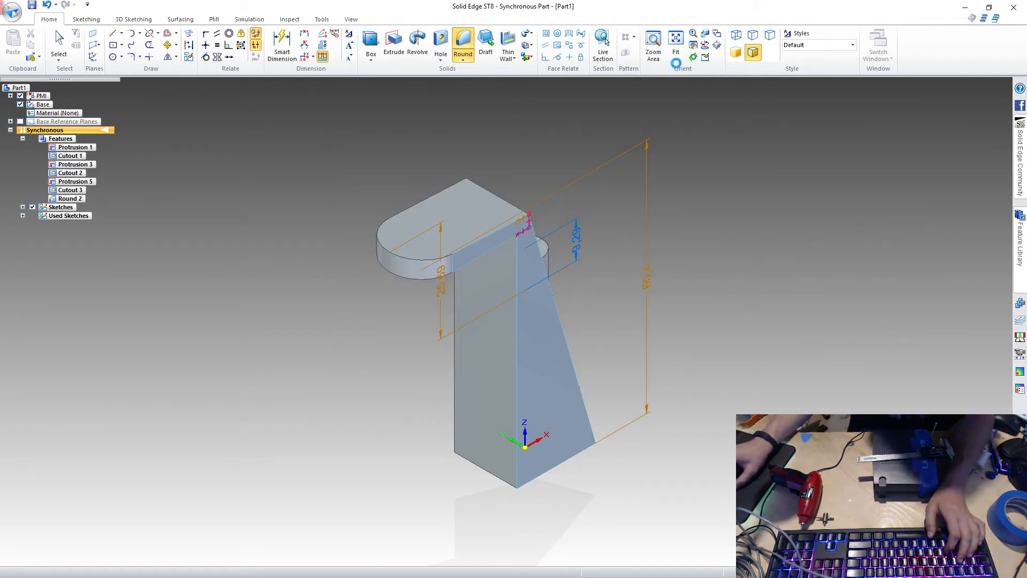
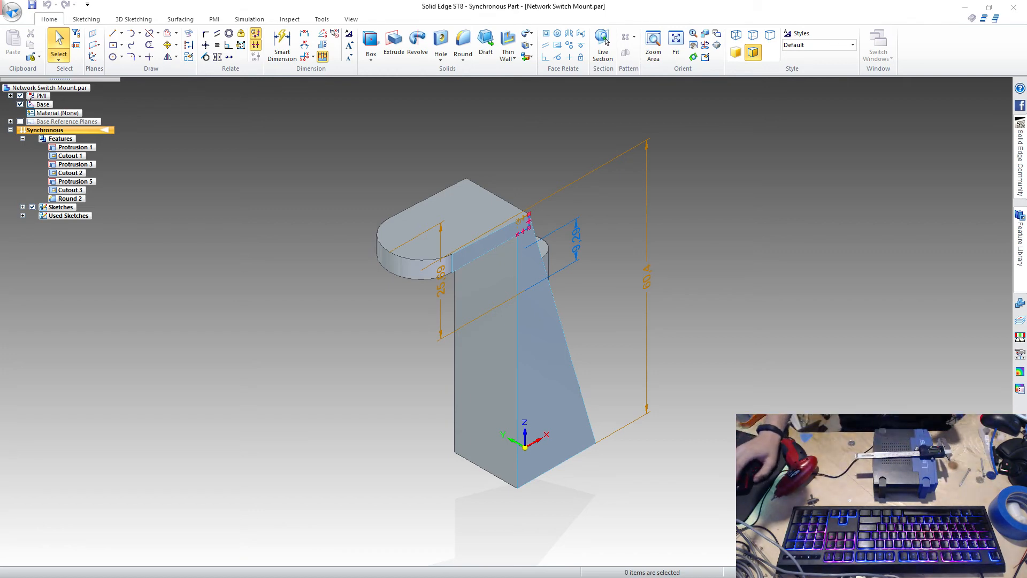
# - Start saving a copy of the part in the Documents folder, naming it "Network Switch Mount for Linksys EZXS16W"
pyautogui.click(12, 12)
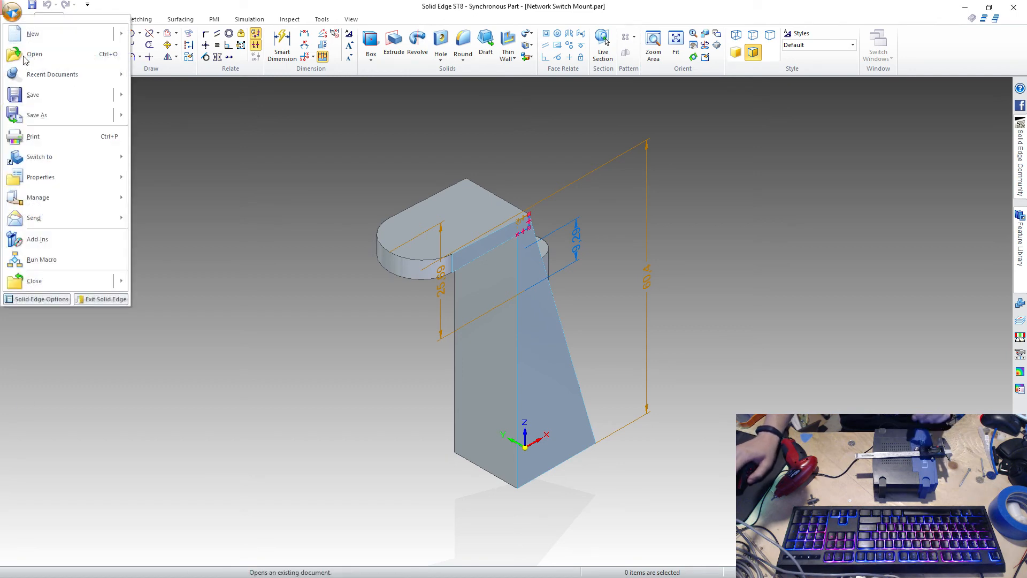
pyautogui.click(43, 115)
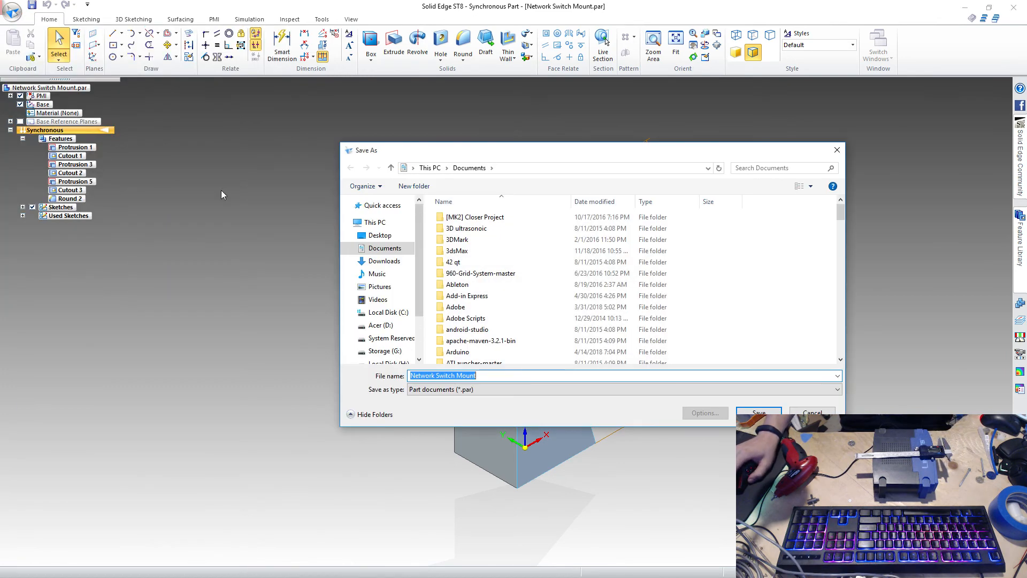
pyautogui.scroll(-20, 630, 274)
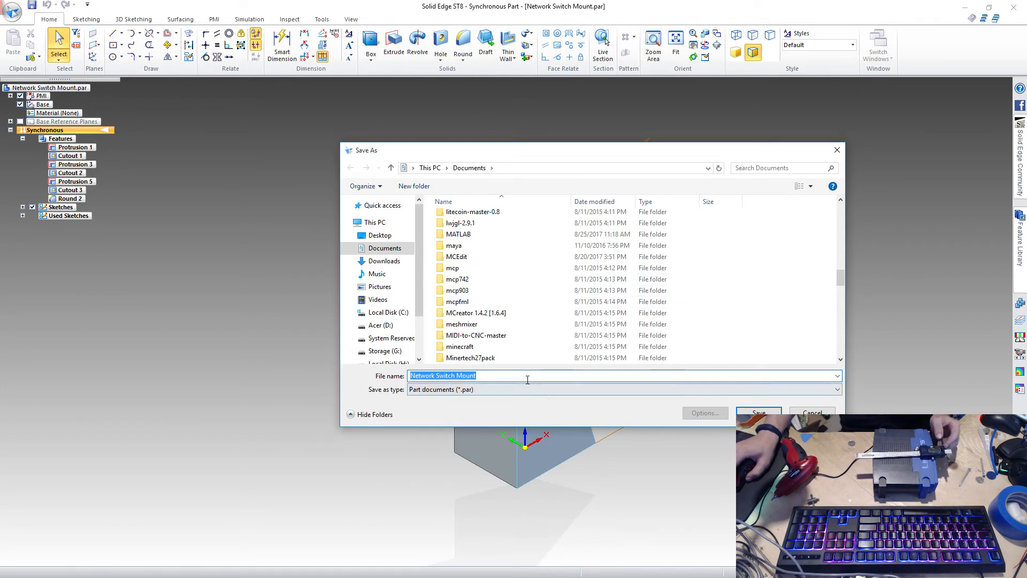
pyautogui.click(507, 378)
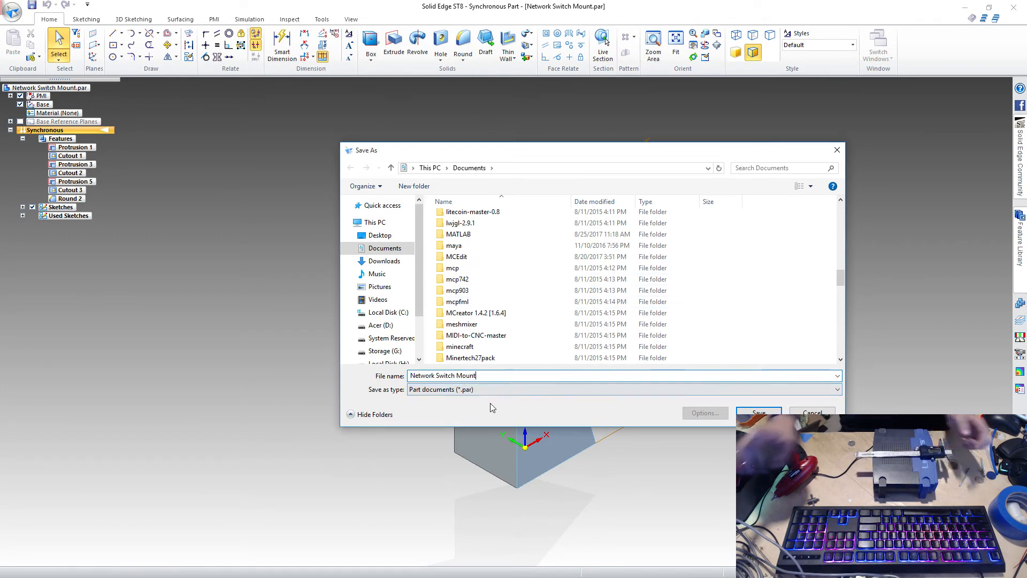
pyautogui.write('for')
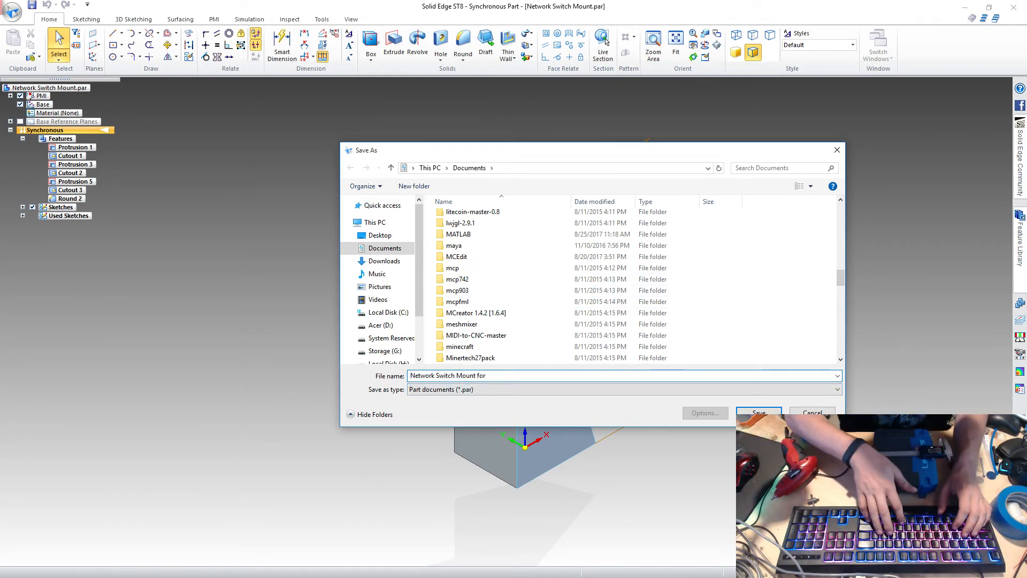
pyautogui.write(' Lin')
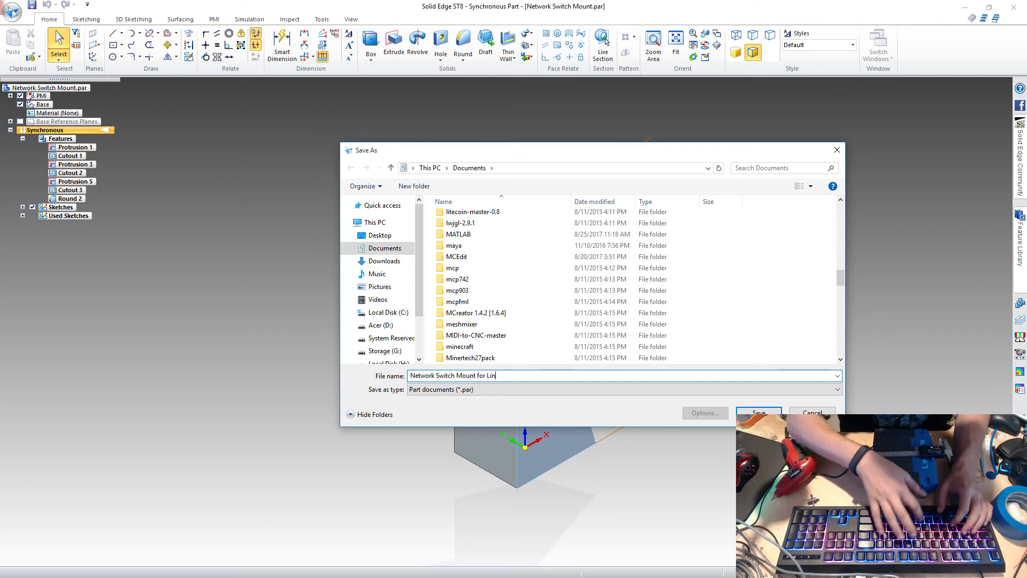
pyautogui.write('k')
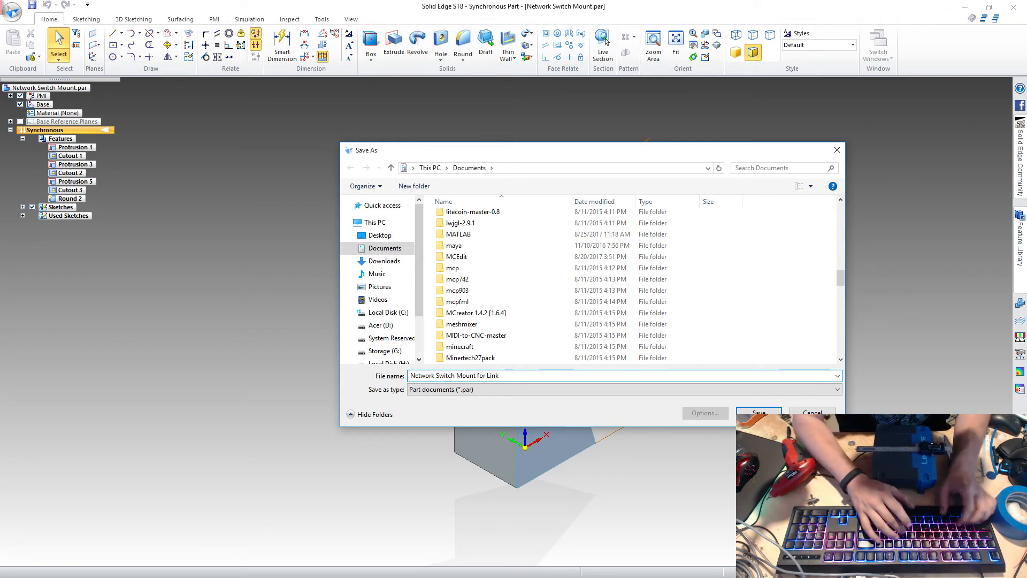
pyautogui.write('sys')
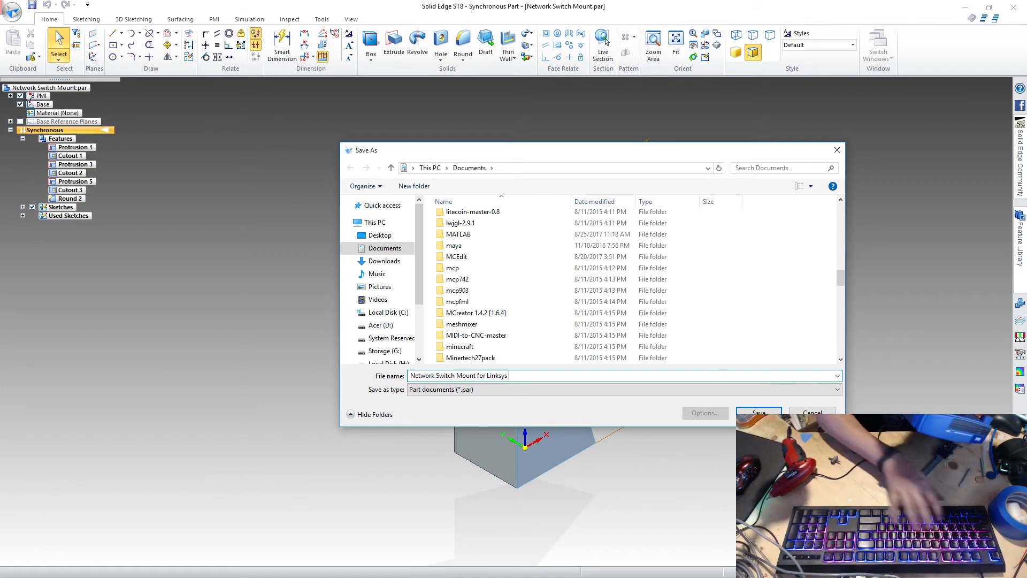
pyautogui.write('ES')
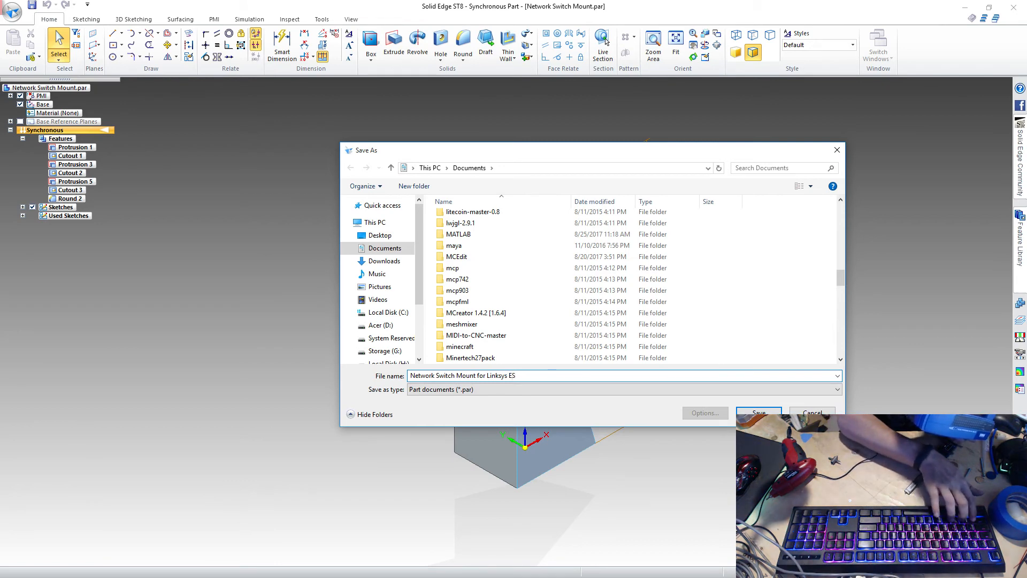
pyautogui.write('X')
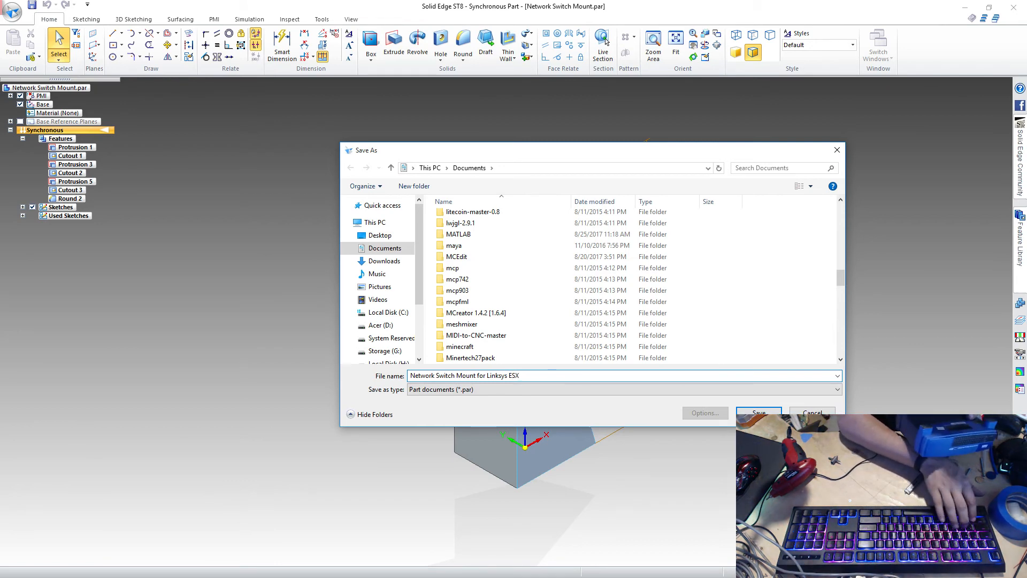
pyautogui.press('BackSpace')
pyautogui.press('BackSpace')
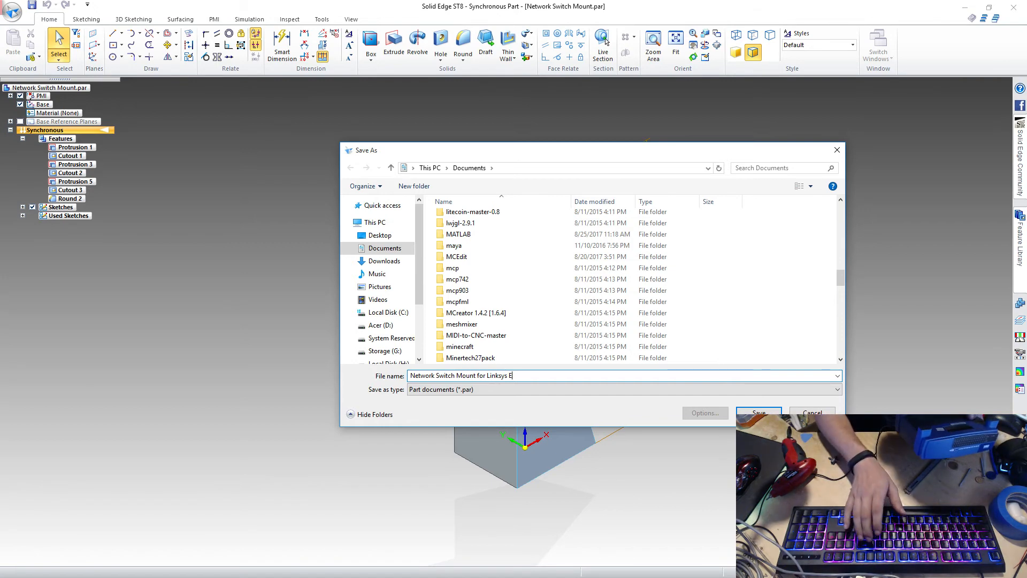
pyautogui.write('Z')
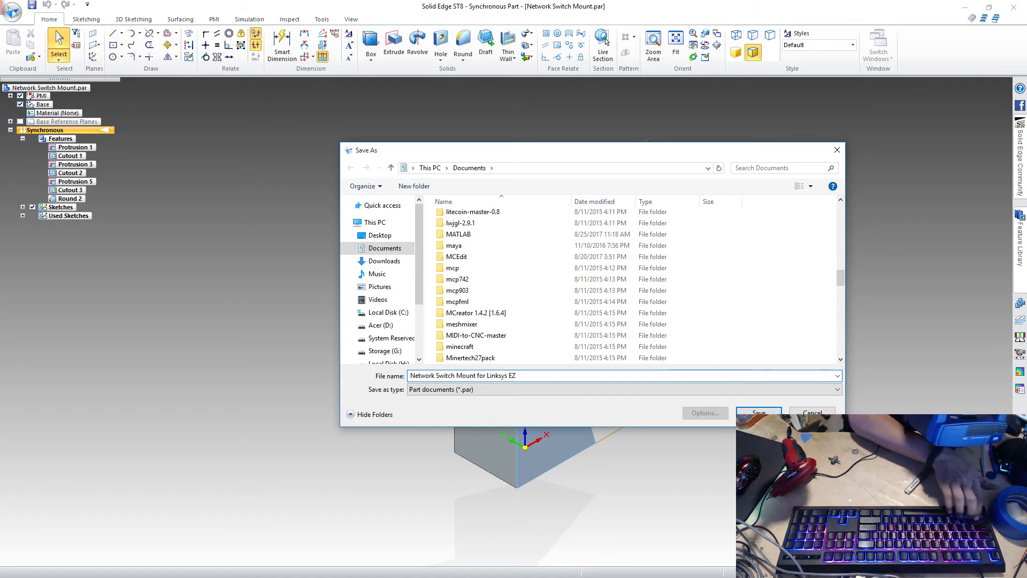
pyautogui.write('XS')
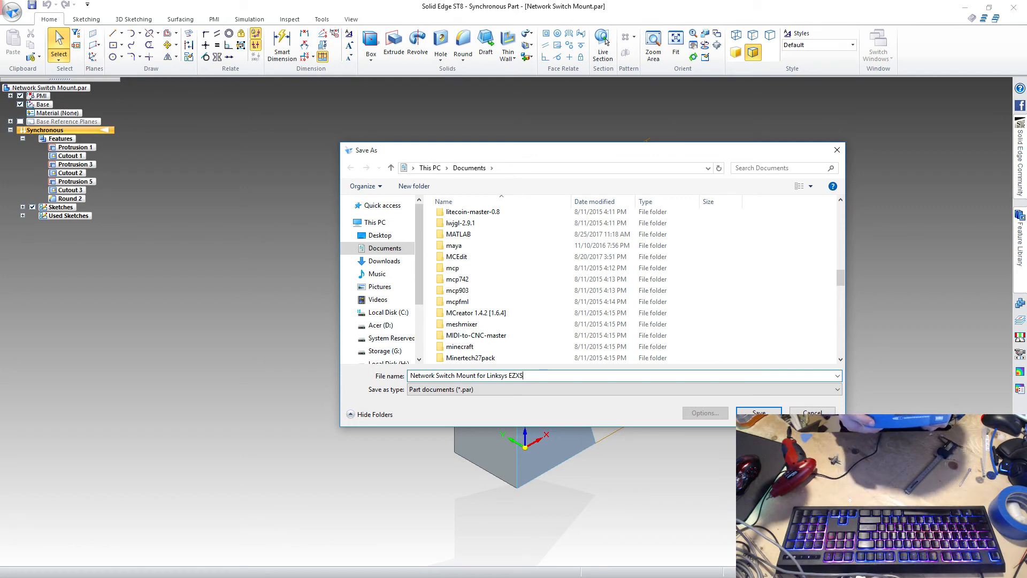
pyautogui.write('16')
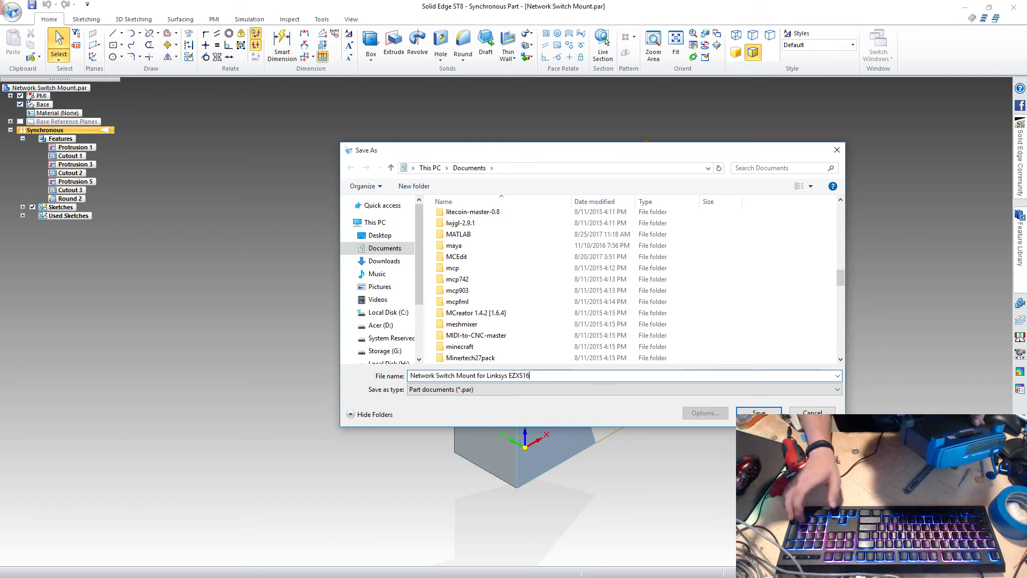
pyautogui.write('W')
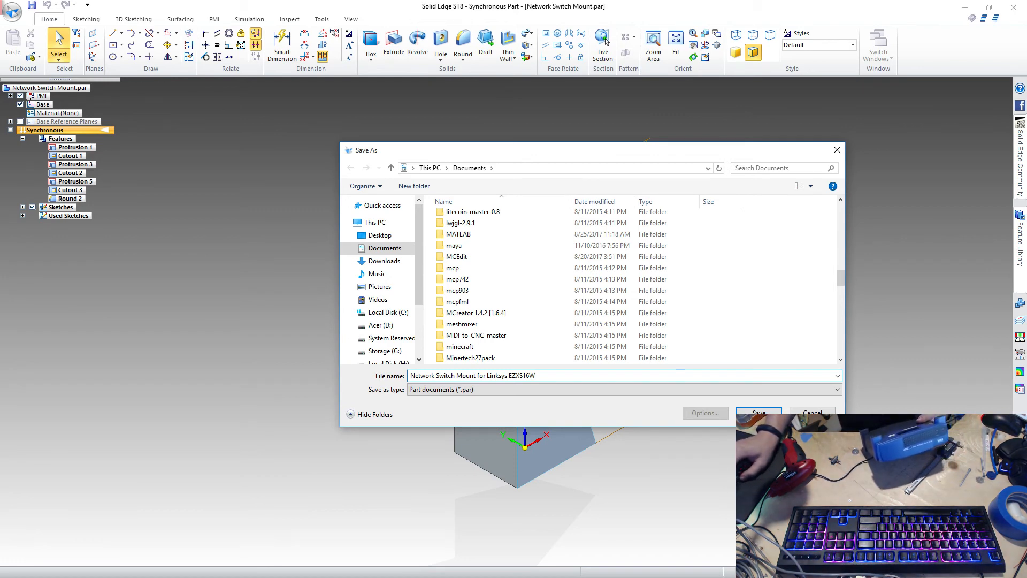
# - Choose STL documents (*.stl) as the copy's file format and save it
pyautogui.click(674, 390)
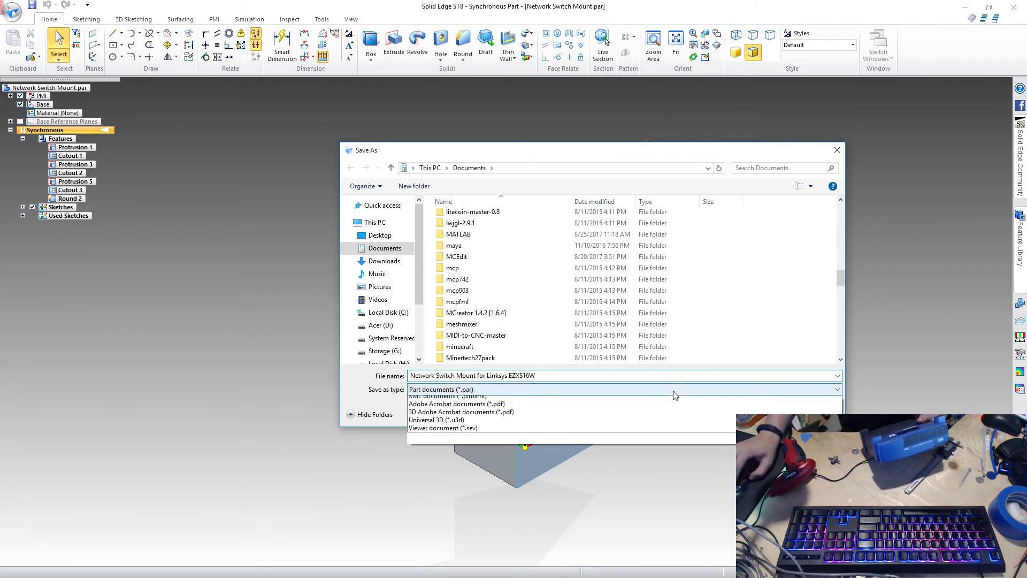
pyautogui.click(466, 432)
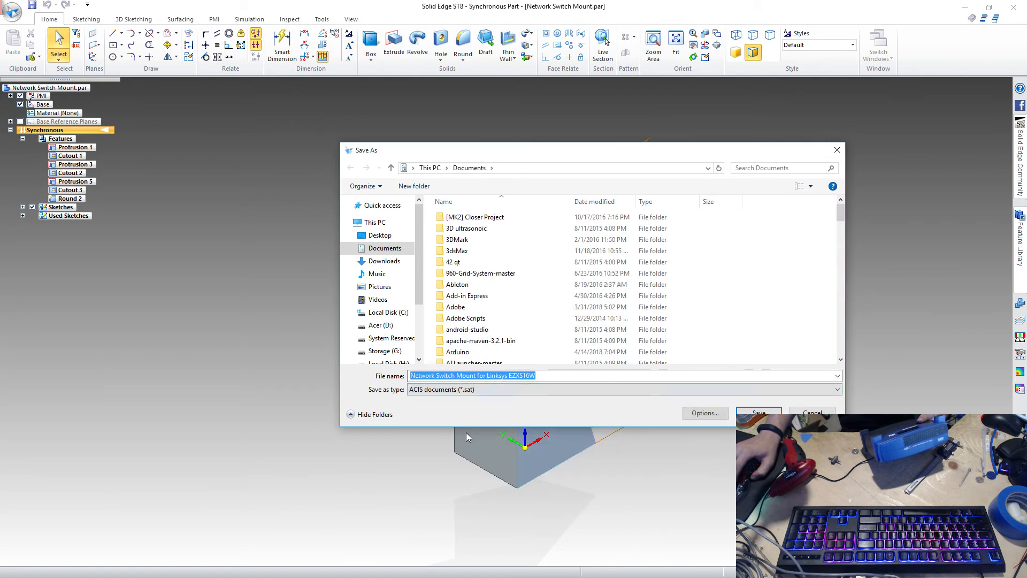
pyautogui.click(502, 390)
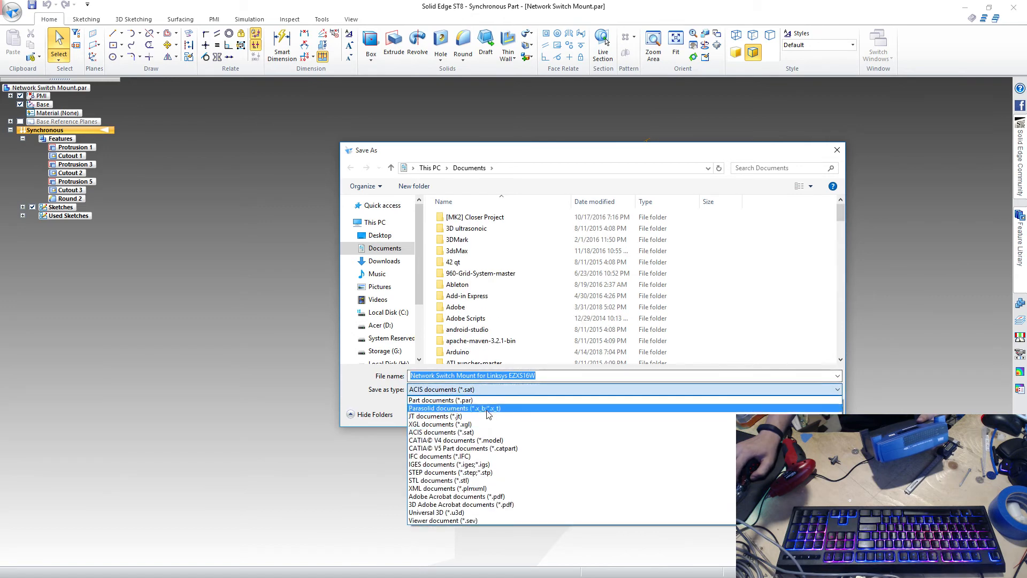
pyautogui.click(474, 483)
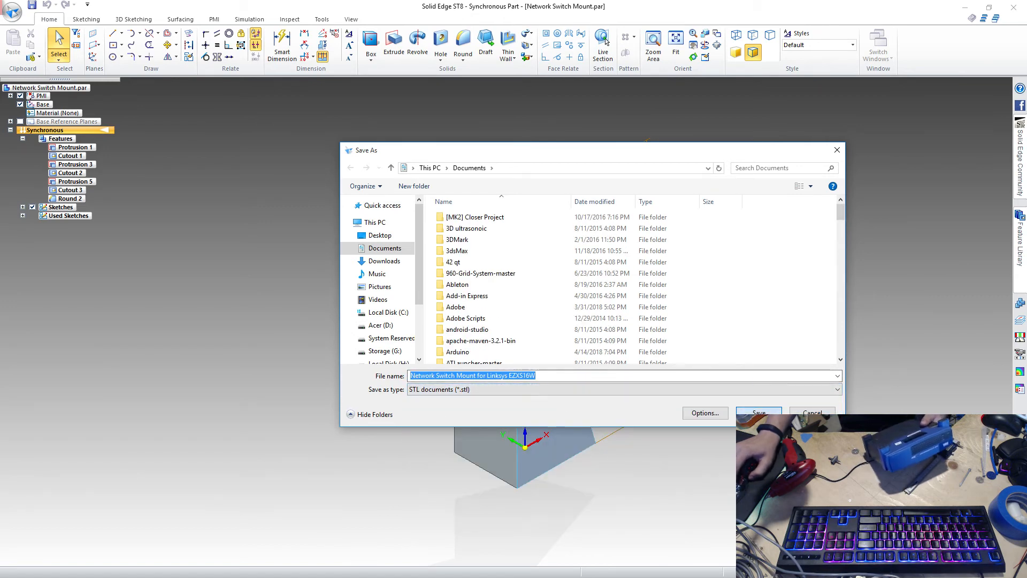
pyautogui.press('Return')
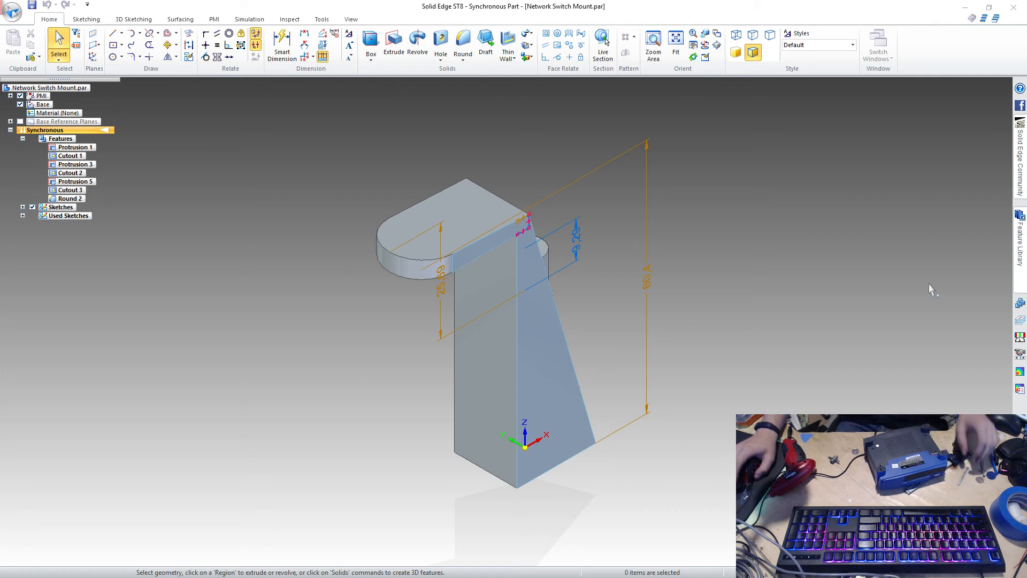
pyautogui.moveTo(719, 304); pyautogui.dragTo(351, 386, button='middle')
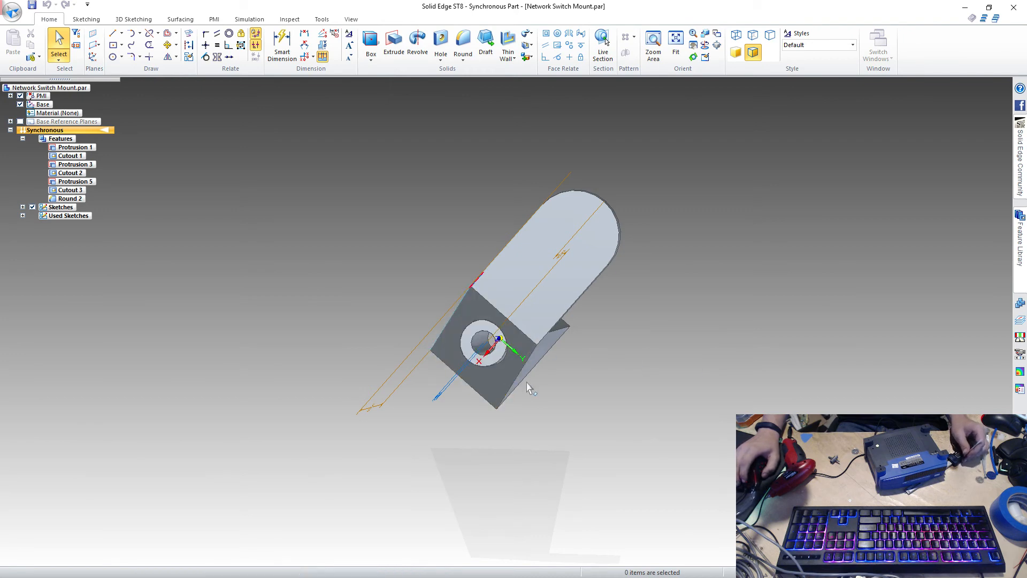
pyautogui.moveTo(527, 390)
pyautogui.mouseDown(button='middle')
pyautogui.moveTo(552, 368)
pyautogui.moveTo(570, 277)
pyautogui.moveTo(549, 230)
pyautogui.moveTo(487, 267)
pyautogui.moveTo(438, 484)
pyautogui.moveTo(626, 482)
pyautogui.moveTo(653, 394)
pyautogui.moveTo(649, 288)
pyautogui.moveTo(676, 252)
pyautogui.moveTo(553, 255)
pyautogui.moveTo(553, 305)
pyautogui.moveTo(558, 229)
pyautogui.moveTo(516, 76)
pyautogui.moveTo(518, 130)
pyautogui.moveTo(567, 117)
pyautogui.moveTo(541, 99)
pyautogui.moveTo(531, 130)
pyautogui.mouseUp(button='middle')
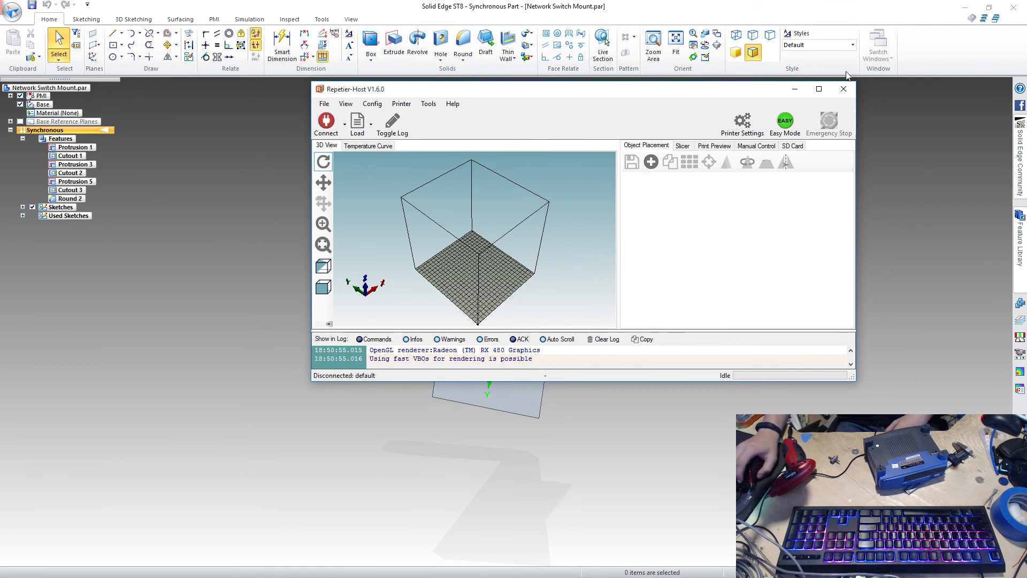
# - In a maximized Repetier-Host window, add the "Network Switch Mount for Linksys EZXS16W" STL from Documents to the print bed
pyautogui.click(819, 89)
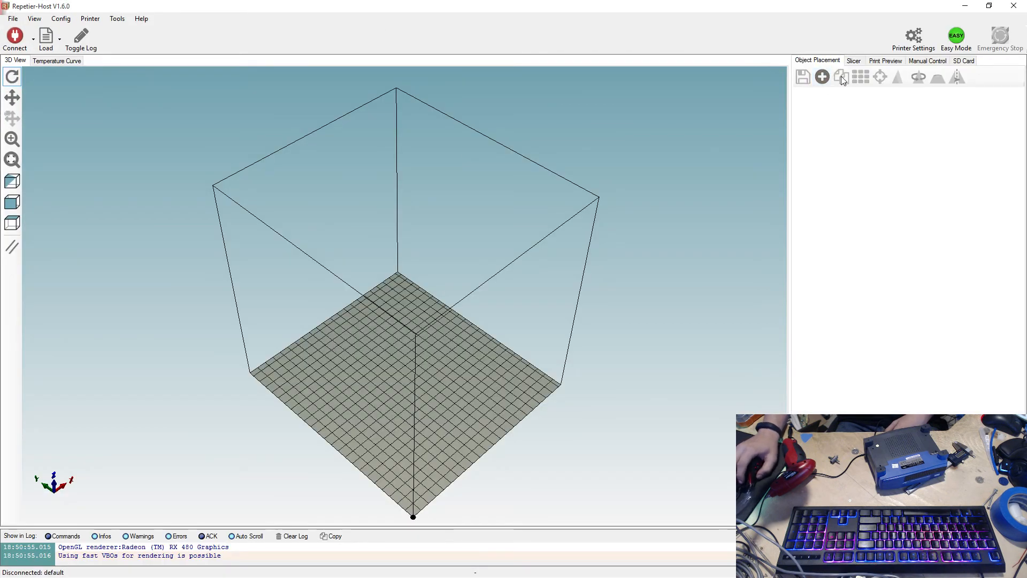
pyautogui.click(822, 77)
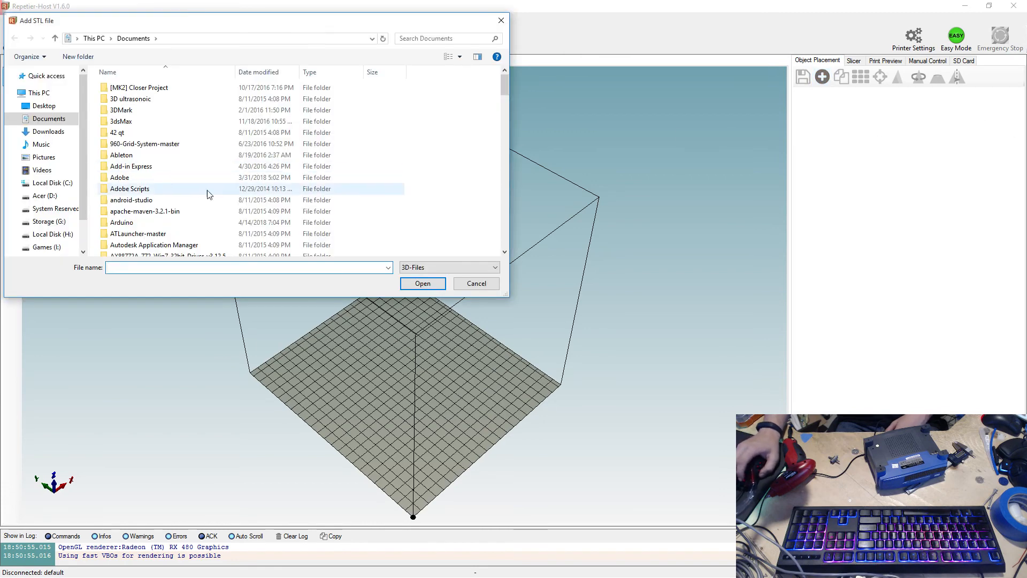
pyautogui.scroll(-20, 251, 157)
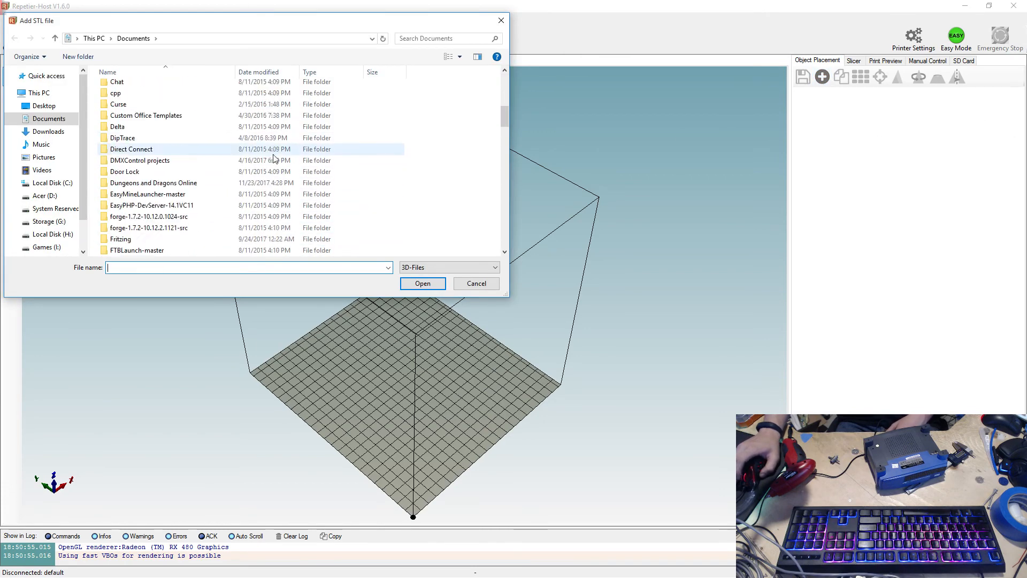
pyautogui.scroll(-10, 274, 162)
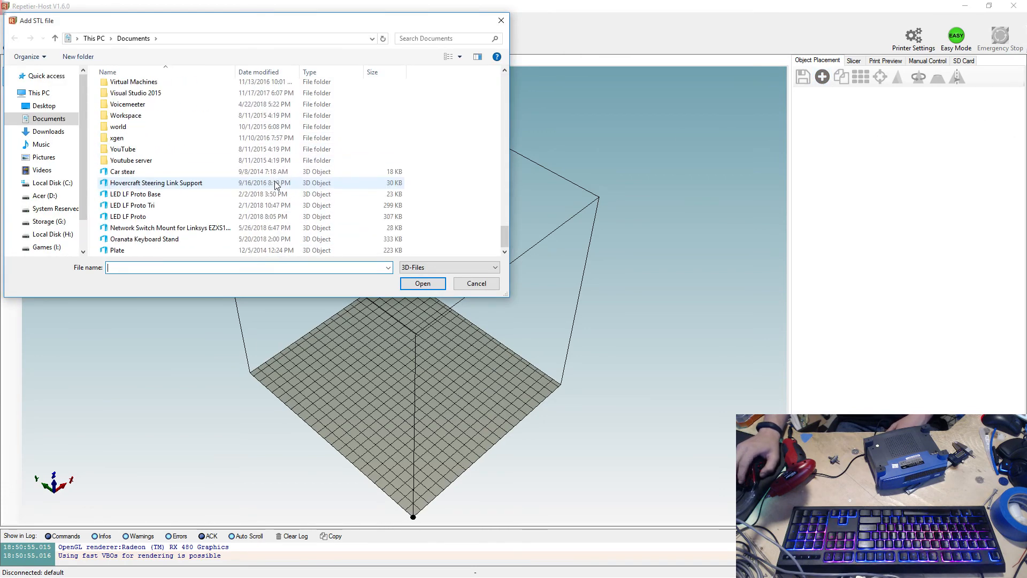
pyautogui.click(192, 228)
pyautogui.click(423, 283)
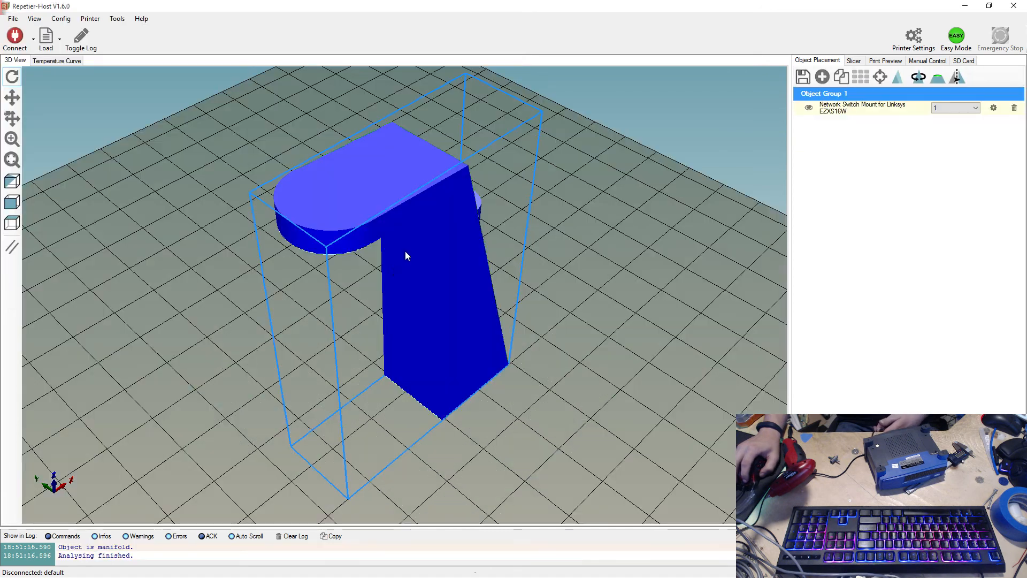
# - Try laying the mount flat and rotating it 90° about Y, then return the Y rotation to 0
pyautogui.click(896, 79)
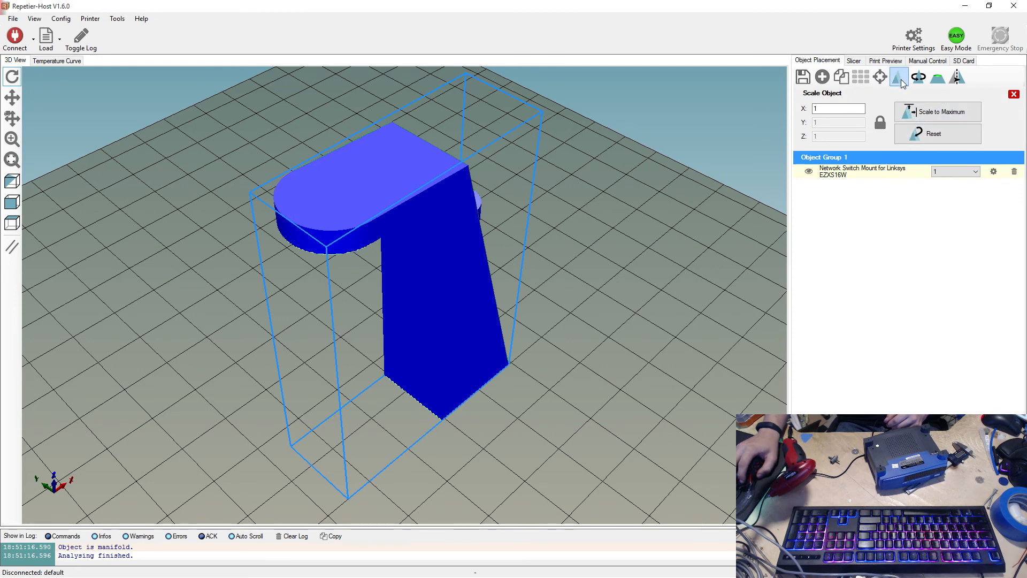
pyautogui.click(918, 79)
pyautogui.click(930, 137)
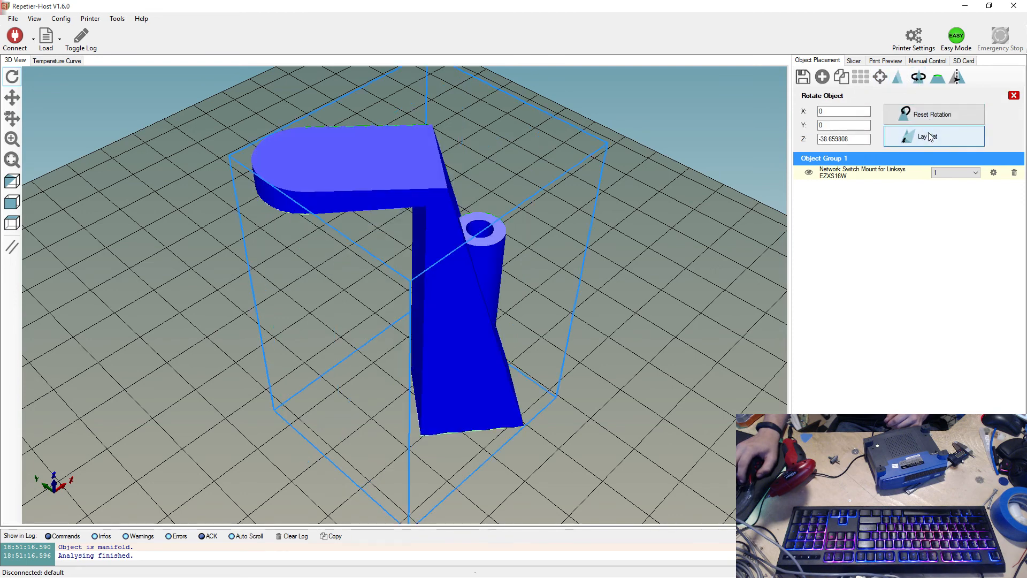
pyautogui.click(930, 137)
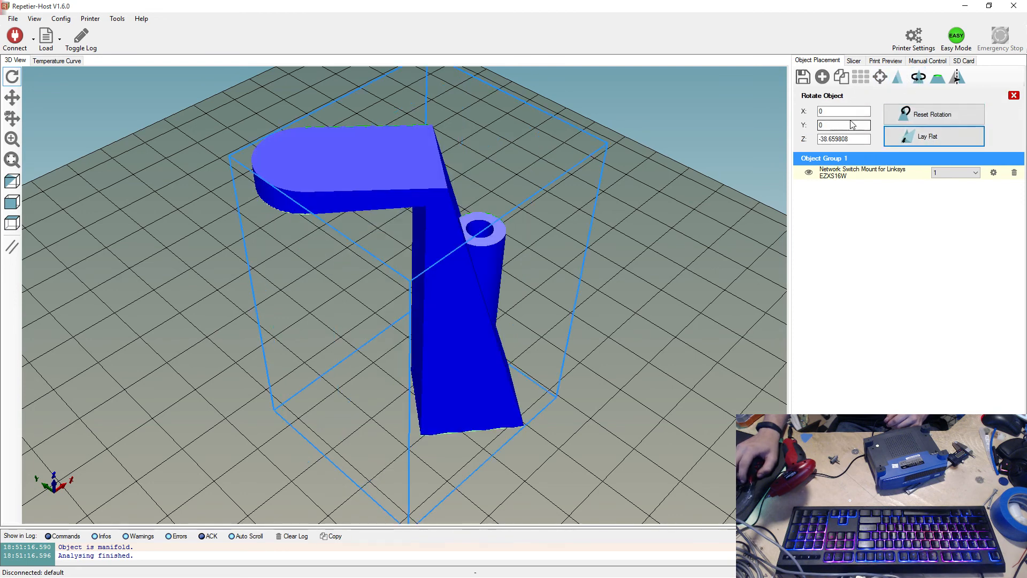
pyautogui.write('90')
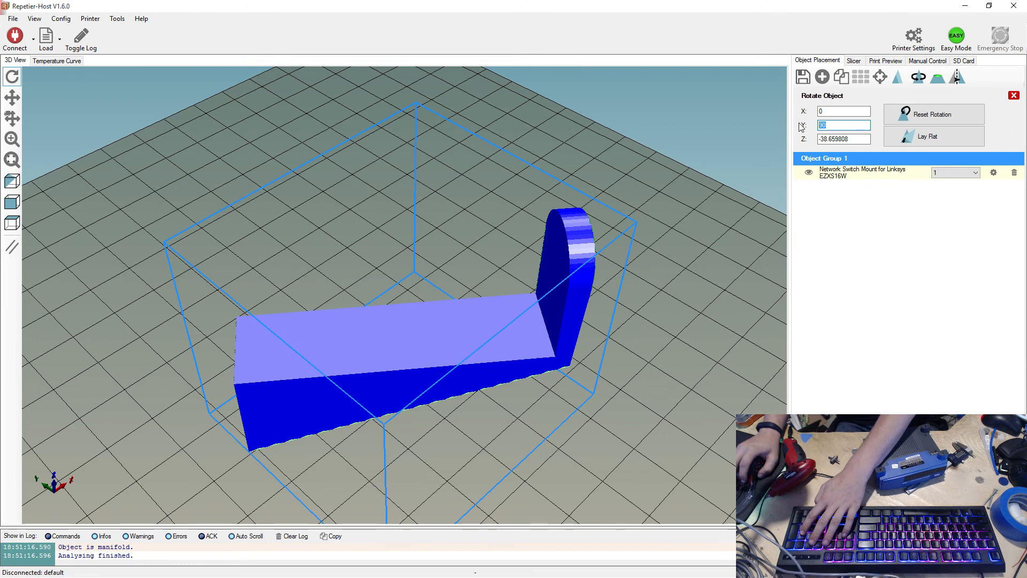
pyautogui.write('0')
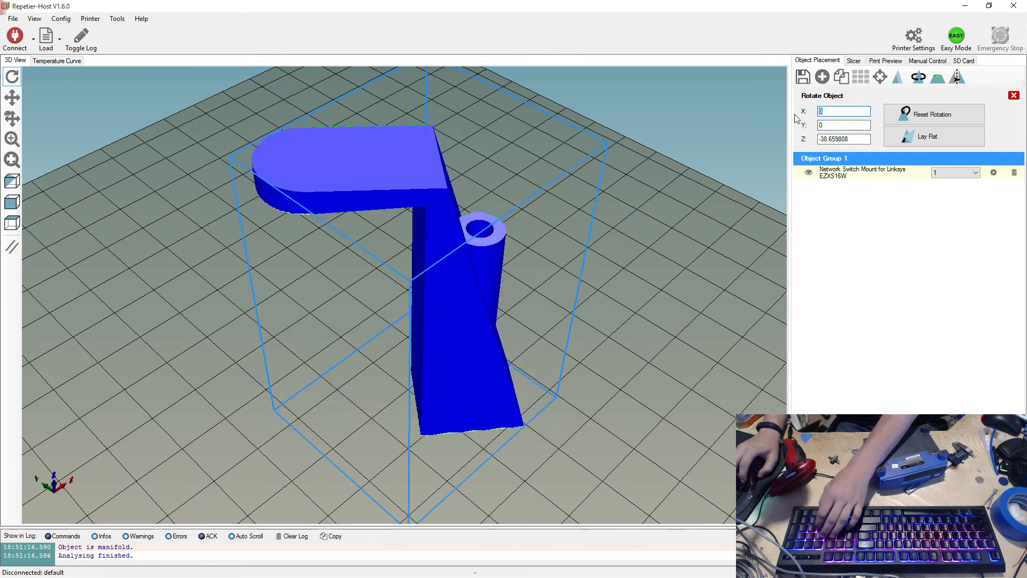
# - Rotate the mount to 90° about X, lay it flat, and check its orientation on the print bed
pyautogui.write('90')
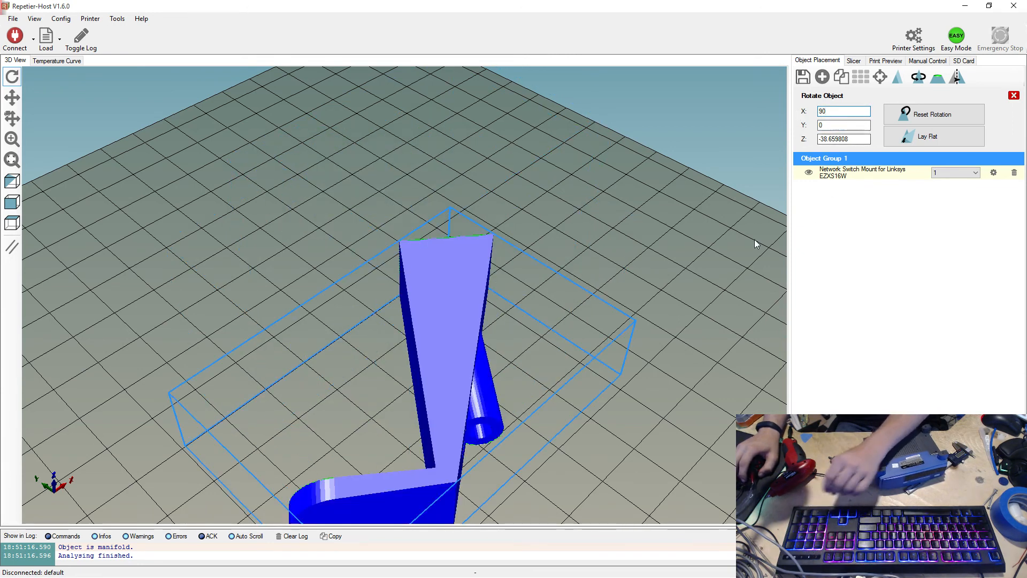
pyautogui.click(921, 140)
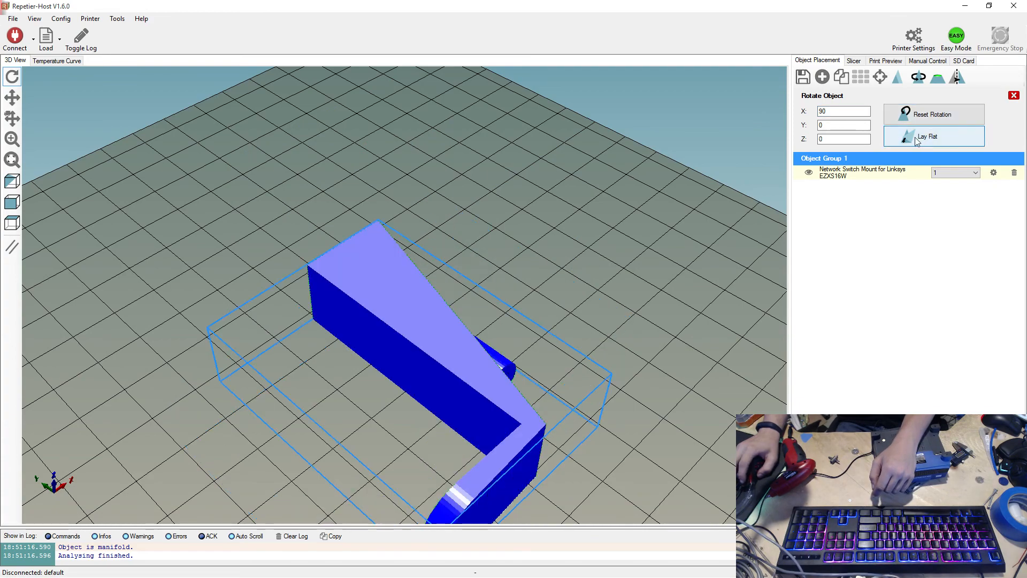
pyautogui.scroll(-5, 615, 233)
pyautogui.moveTo(556, 287); pyautogui.dragTo(481, 375)
pyautogui.moveTo(808, 220); pyautogui.dragTo(128, 70)
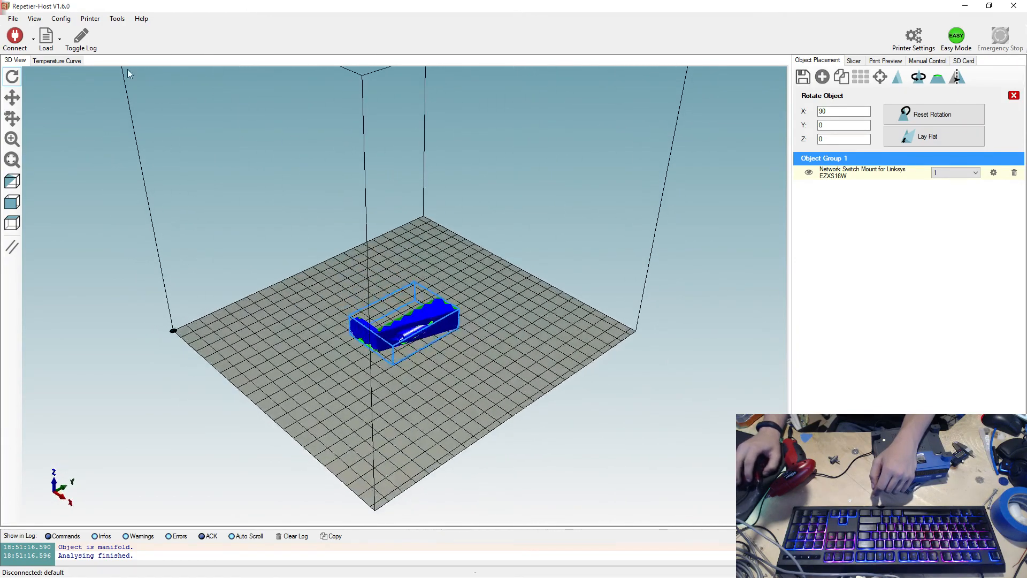
# - Move the mount across the print bed to a position of about X 124, Y 64
pyautogui.click(18, 113)
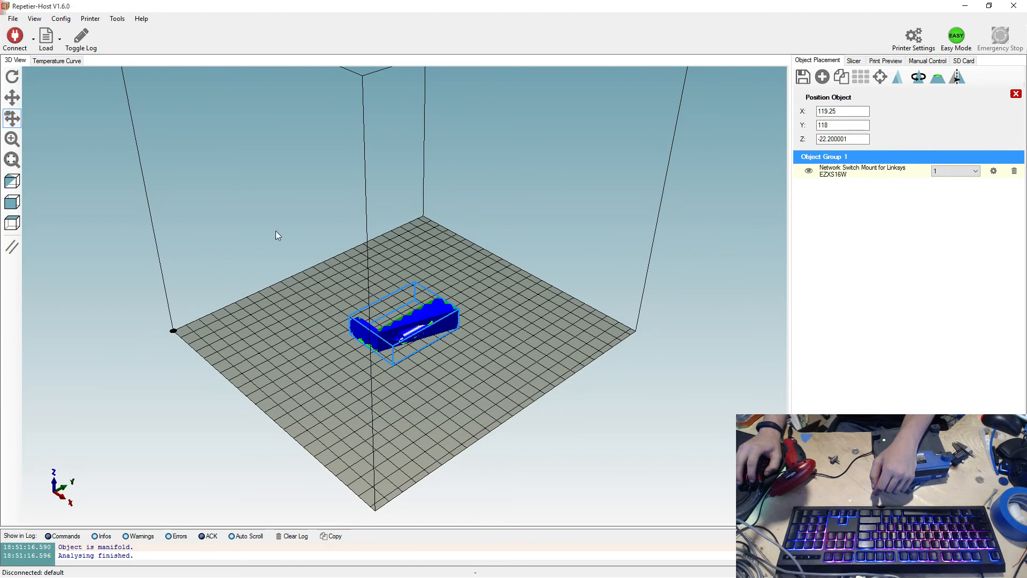
pyautogui.moveTo(389, 324); pyautogui.dragTo(332, 359)
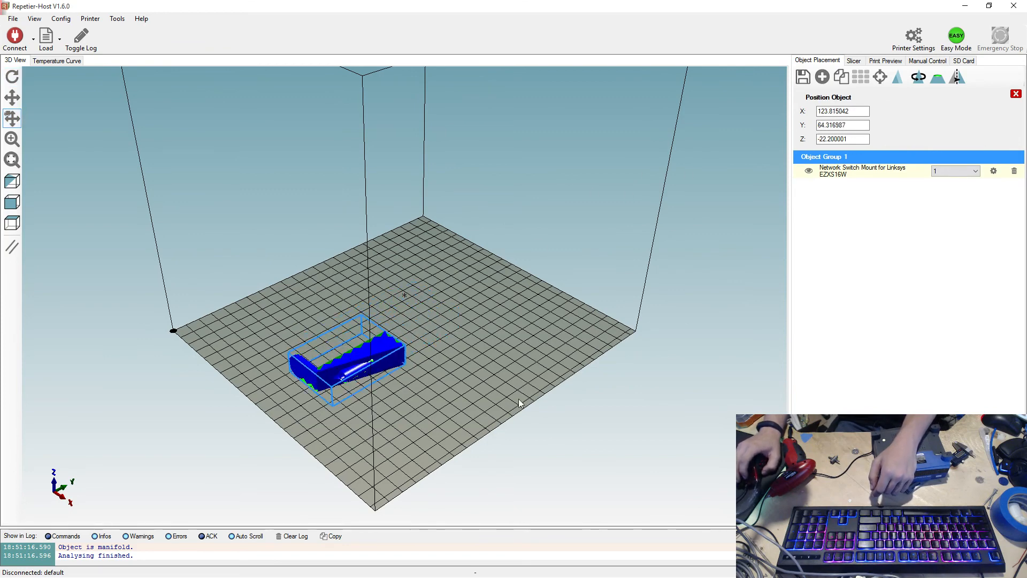
pyautogui.moveTo(519, 402); pyautogui.dragTo(731, 315)
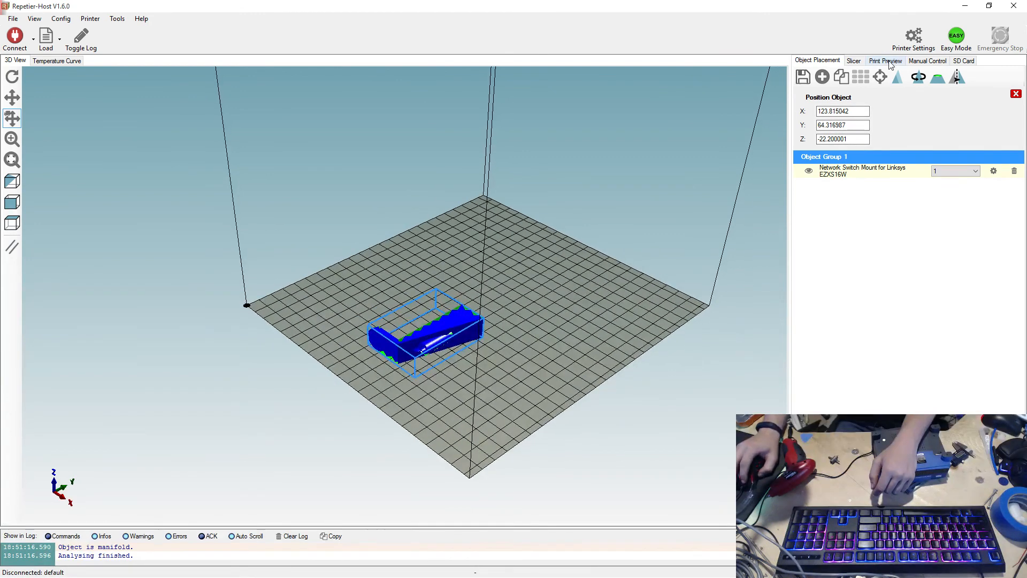
# - Slice the mount with Slic3r using the current print, printer and filament settings
pyautogui.click(855, 62)
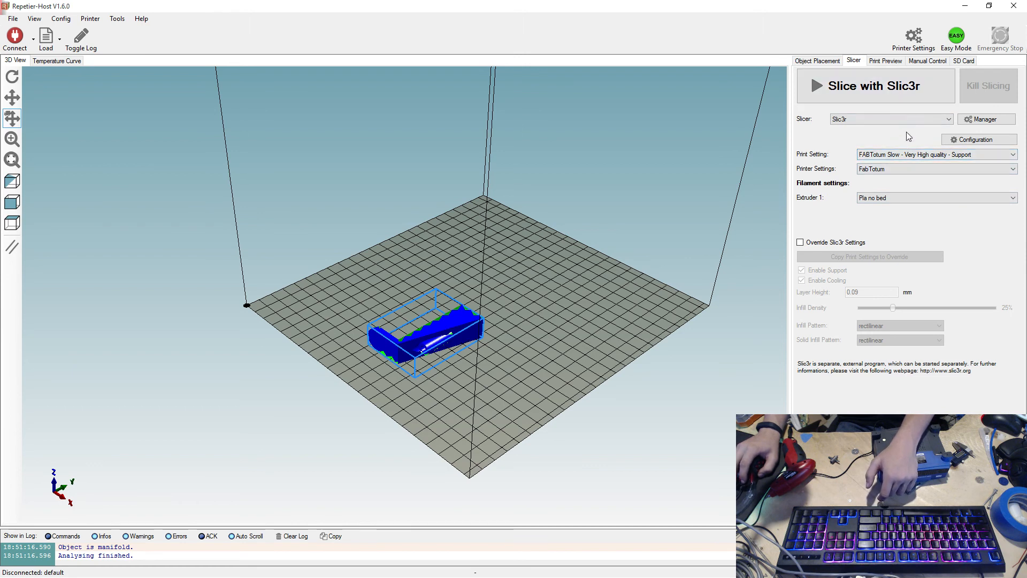
pyautogui.click(892, 94)
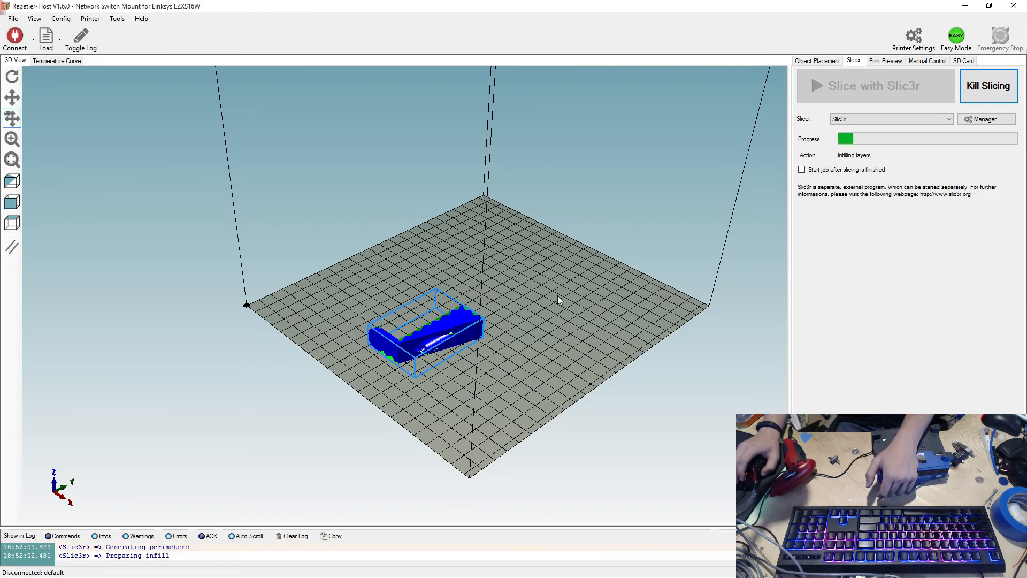
pyautogui.scroll(3, 446, 358)
pyautogui.scroll(7, 458, 370)
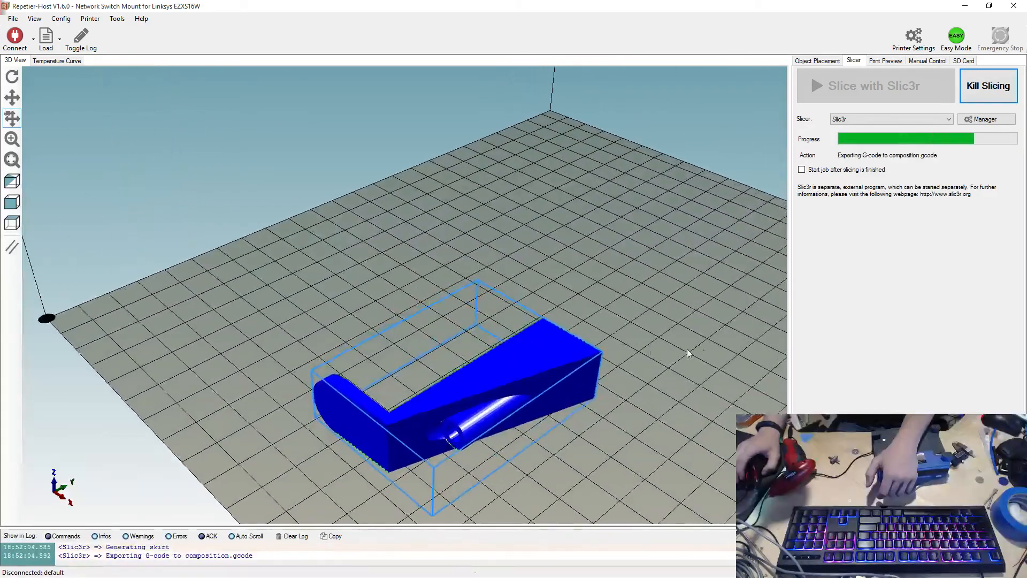
# - Examine the sliced mount up close from several angles, including the skirt lines and the support under the tube
pyautogui.moveTo(712, 340); pyautogui.dragTo(483, 165, button='middle')
pyautogui.moveTo(489, 246)
pyautogui.mouseDown(button='middle')
pyautogui.moveTo(466, 341)
pyautogui.moveTo(505, 330)
pyautogui.moveTo(510, 258)
pyautogui.mouseUp(button='middle')
pyautogui.scroll(10, 514, 256)
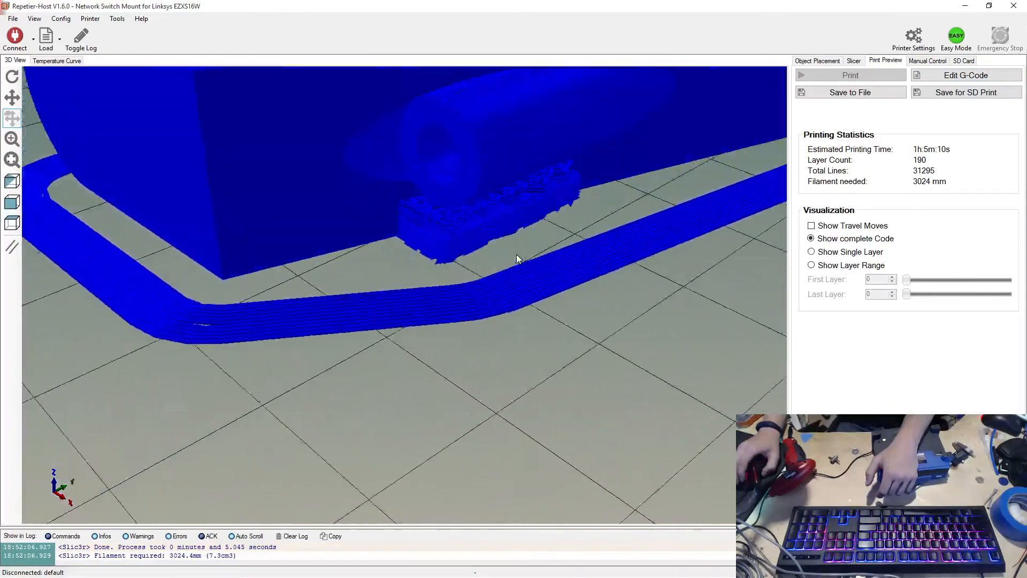
pyautogui.scroll(5, 516, 255)
pyautogui.scroll(6, 659, 299)
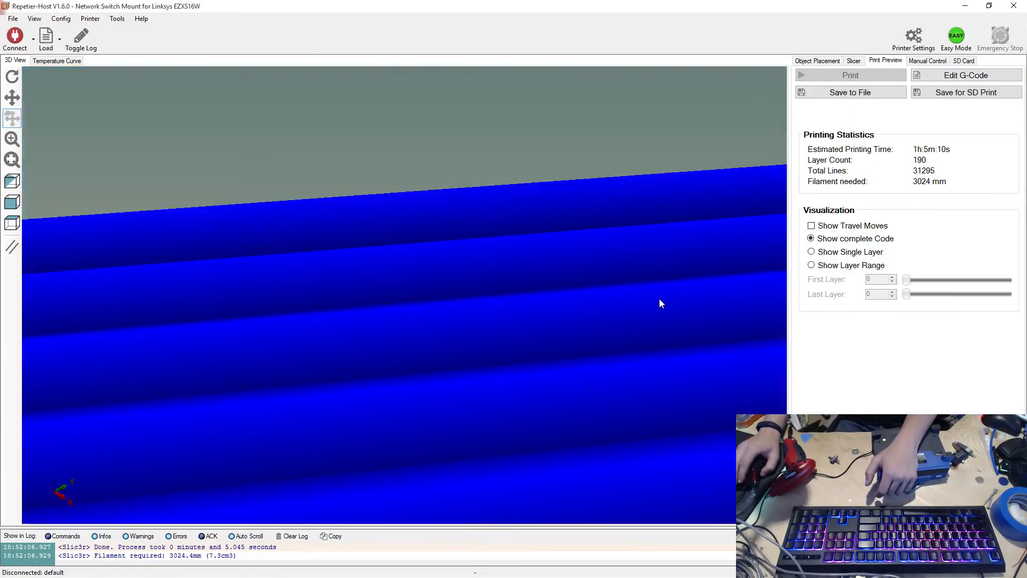
pyautogui.scroll(-5, 660, 299)
pyautogui.scroll(2, 659, 298)
pyautogui.scroll(-5, 660, 298)
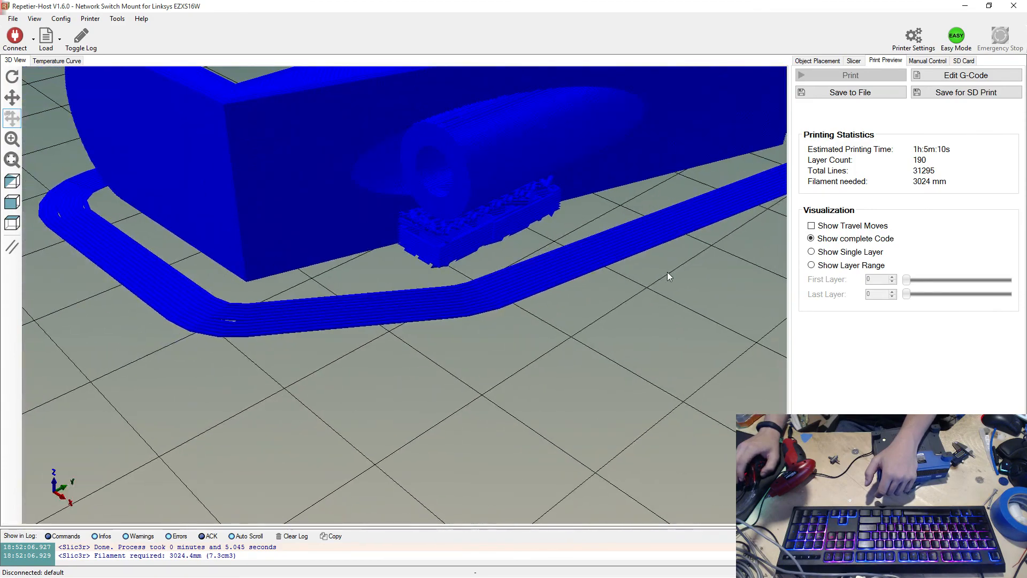
pyautogui.scroll(4, 669, 274)
pyautogui.scroll(-4, 672, 273)
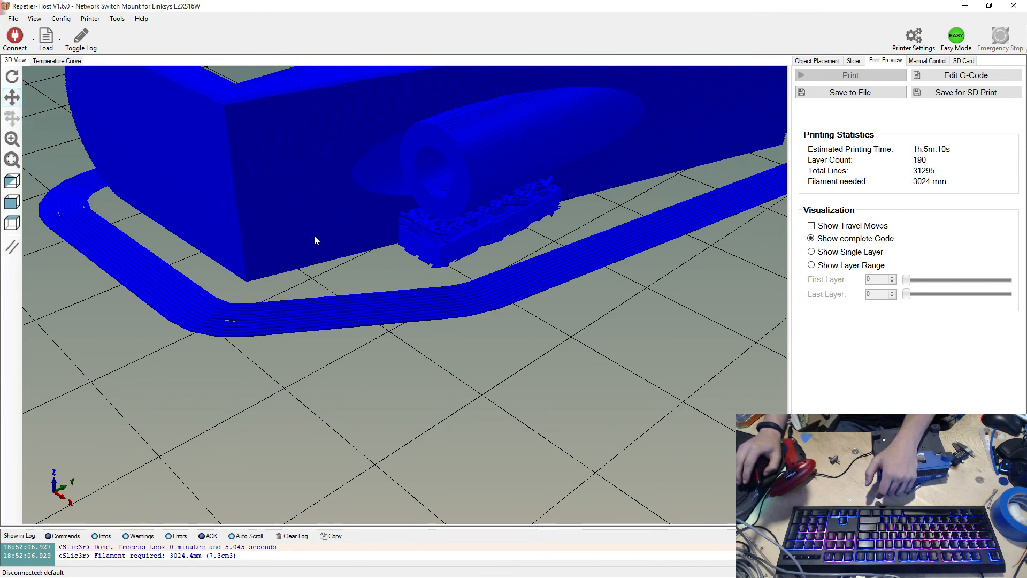
pyautogui.moveTo(369, 289); pyautogui.dragTo(784, 287)
pyautogui.scroll(-5, 509, 246)
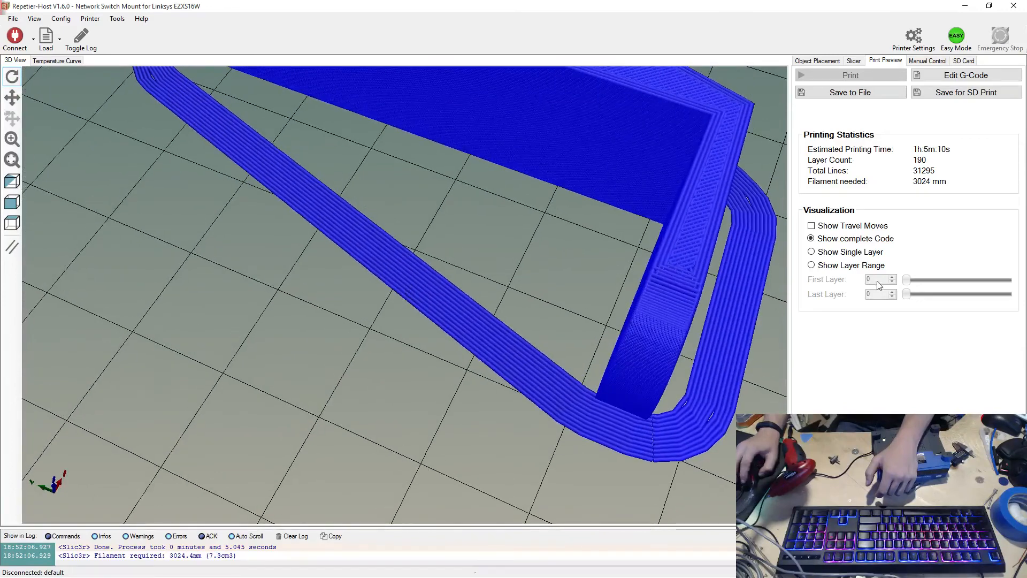
# - Show the sliced print one layer at a time and compare the lowest layers, up to layer 6
pyautogui.click(843, 253)
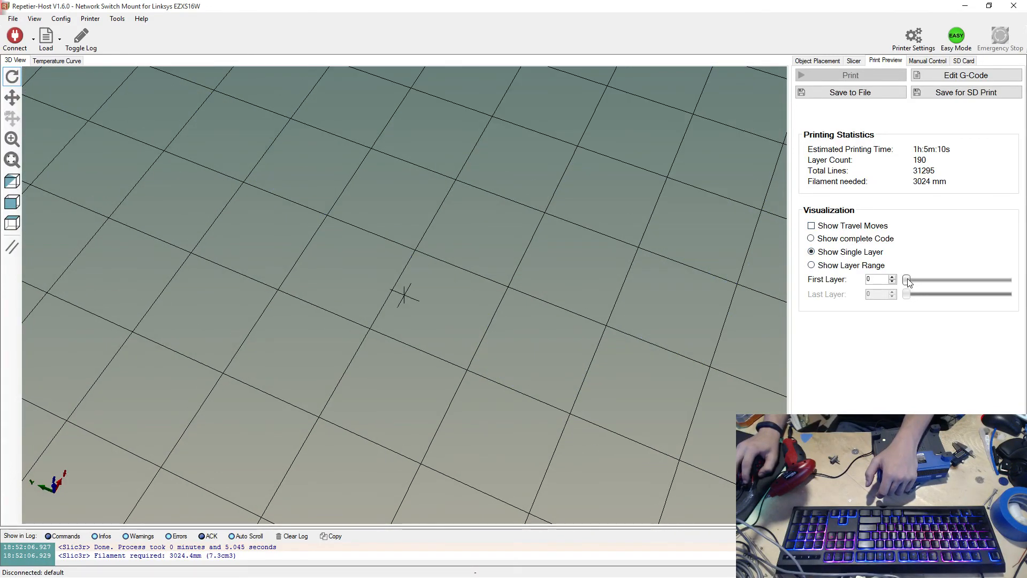
pyautogui.moveTo(908, 279); pyautogui.dragTo(888, 281)
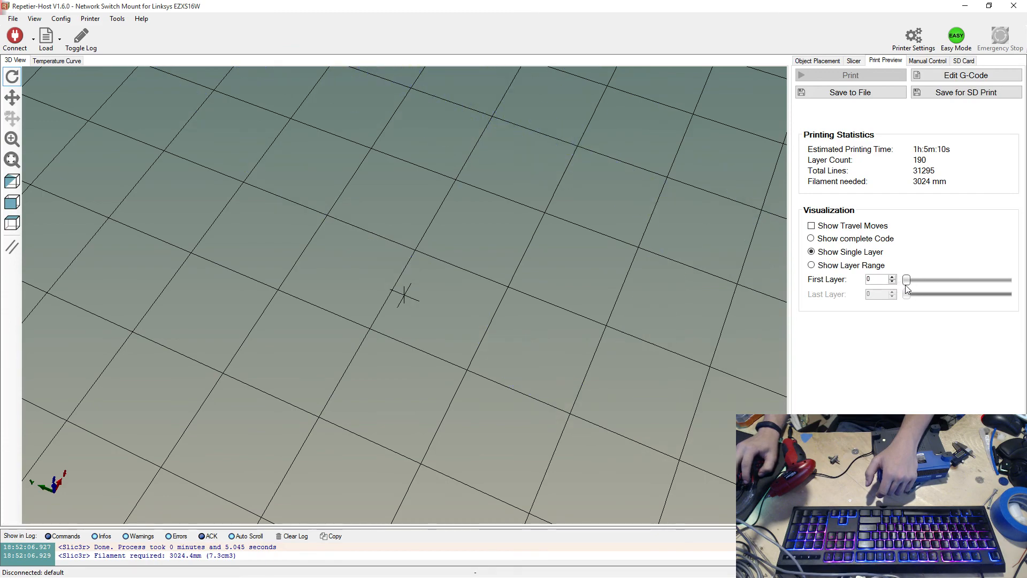
pyautogui.moveTo(907, 285); pyautogui.dragTo(906, 286)
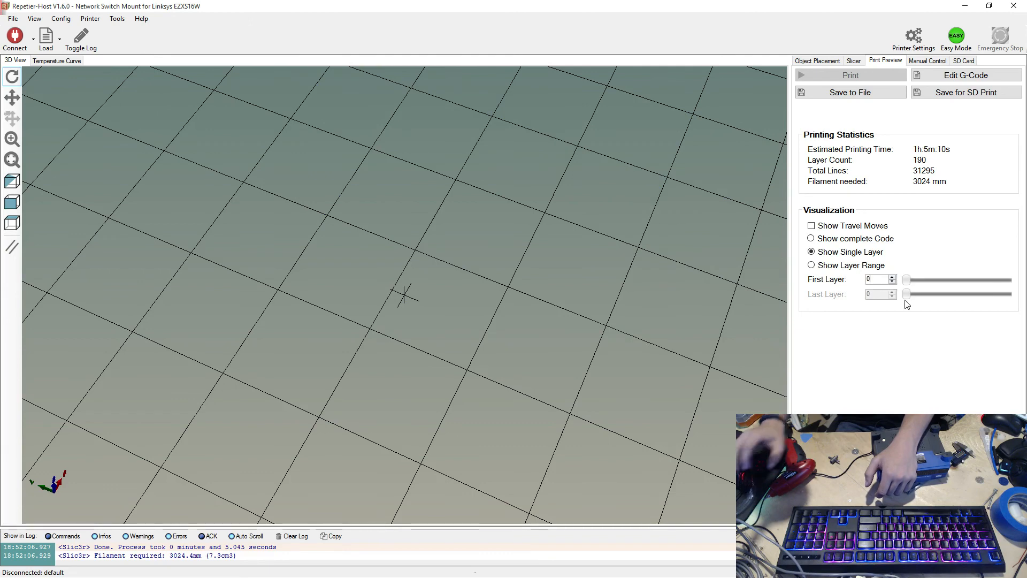
pyautogui.press('Up')
pyautogui.press('Up')
pyautogui.press('Down')
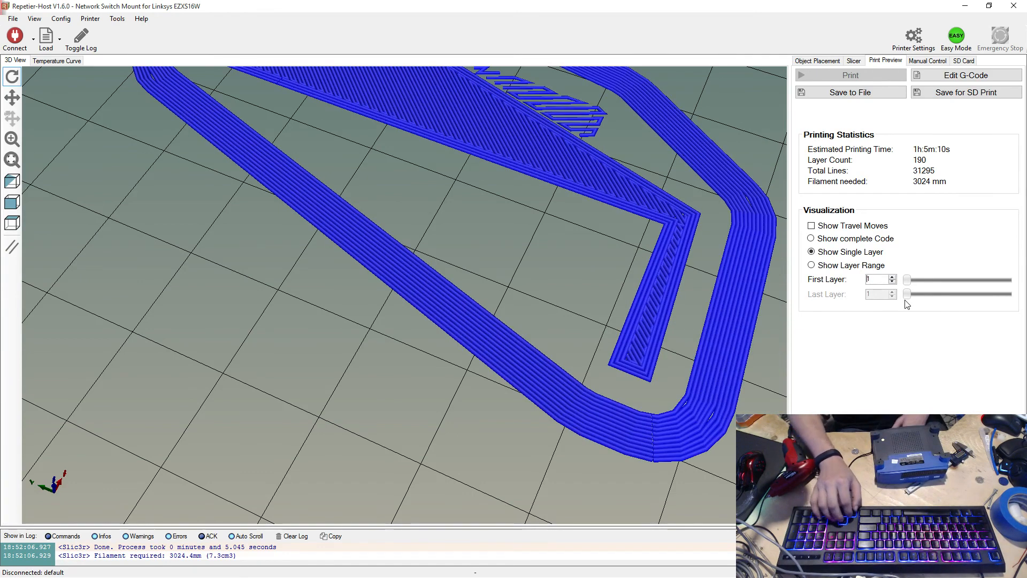
pyautogui.press('Up')
pyautogui.press('Up')
pyautogui.press('Up')
pyautogui.press('Up')
pyautogui.press('Up')
pyautogui.press('Up')
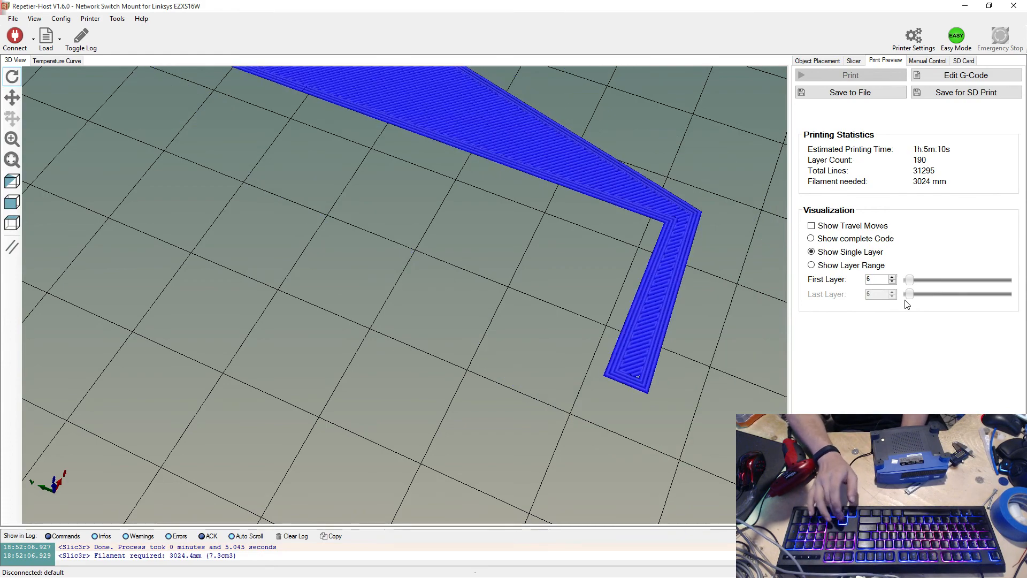
pyautogui.press('Down')
pyautogui.press('Down')
pyautogui.press('Down')
pyautogui.press('Down')
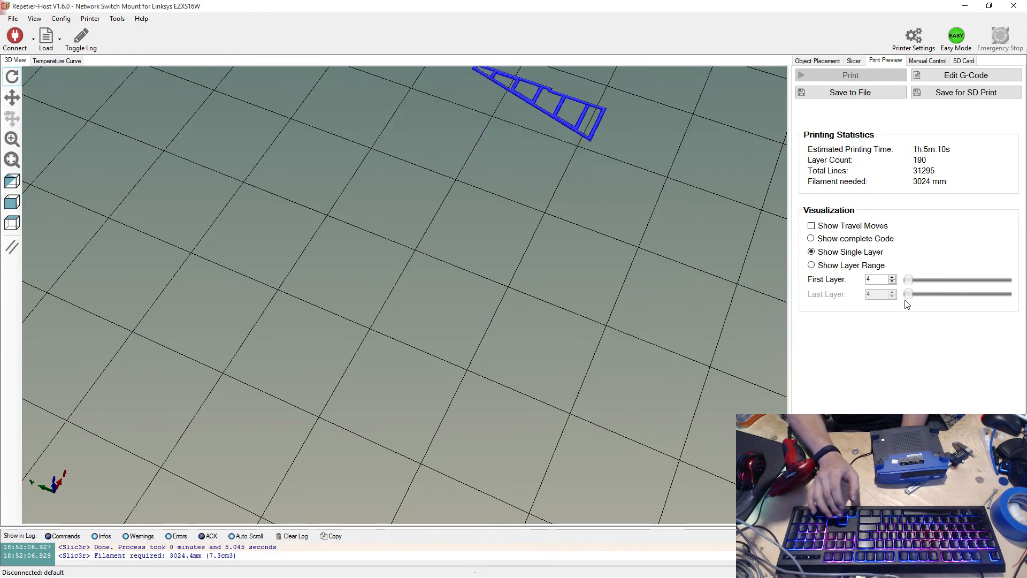
# - Go through the sliced mount one layer at a time up to layer 190 and examine how the infill and walls change
pyautogui.press('Up')
pyautogui.press('Up')
pyautogui.press('Up')
pyautogui.press('Up')
pyautogui.press('Up')
pyautogui.press('Up')
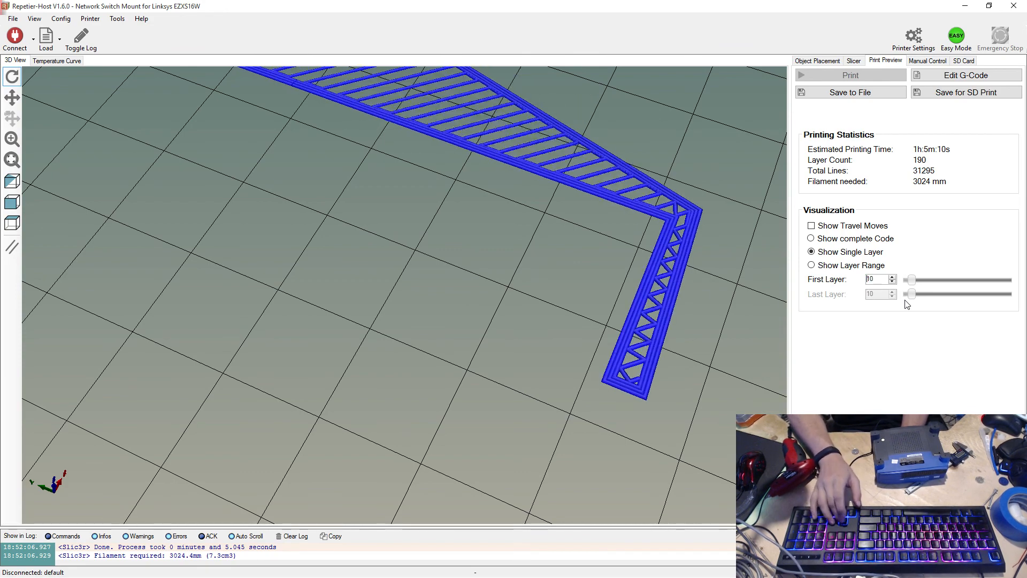
pyautogui.press('Up')
pyautogui.press('Up')
pyautogui.press('Up')
pyautogui.press('Up')
pyautogui.press('Up')
pyautogui.press('Up')
pyautogui.press('Up')
pyautogui.press('Up')
pyautogui.press('Up')
pyautogui.press('Up')
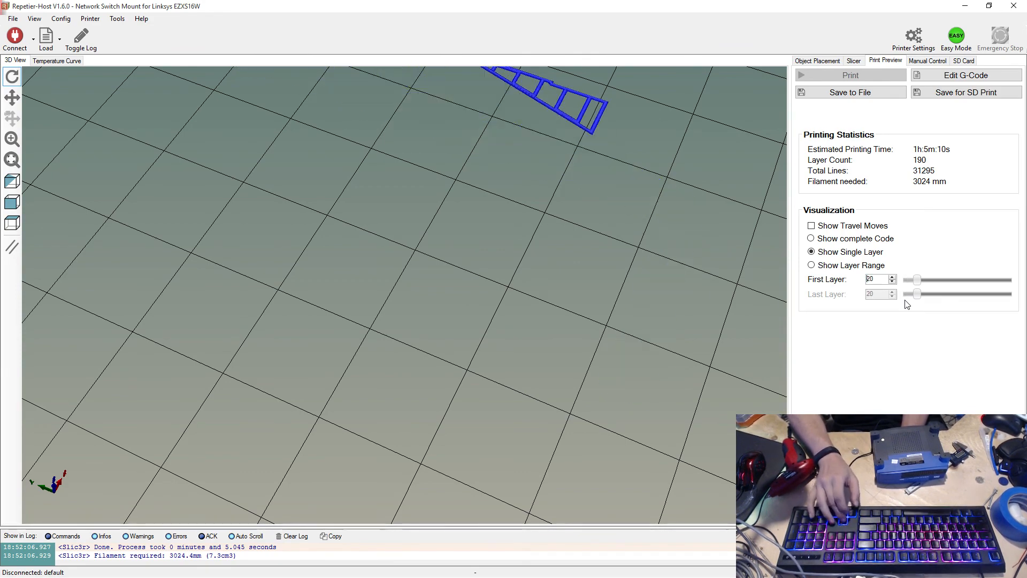
pyautogui.press('Up')
pyautogui.press('Up')
pyautogui.press('Up')
pyautogui.press('Up')
pyautogui.press('Up')
pyautogui.press('Up')
pyautogui.press('Up')
pyautogui.press('Up')
pyautogui.press('Up')
pyautogui.press('Up')
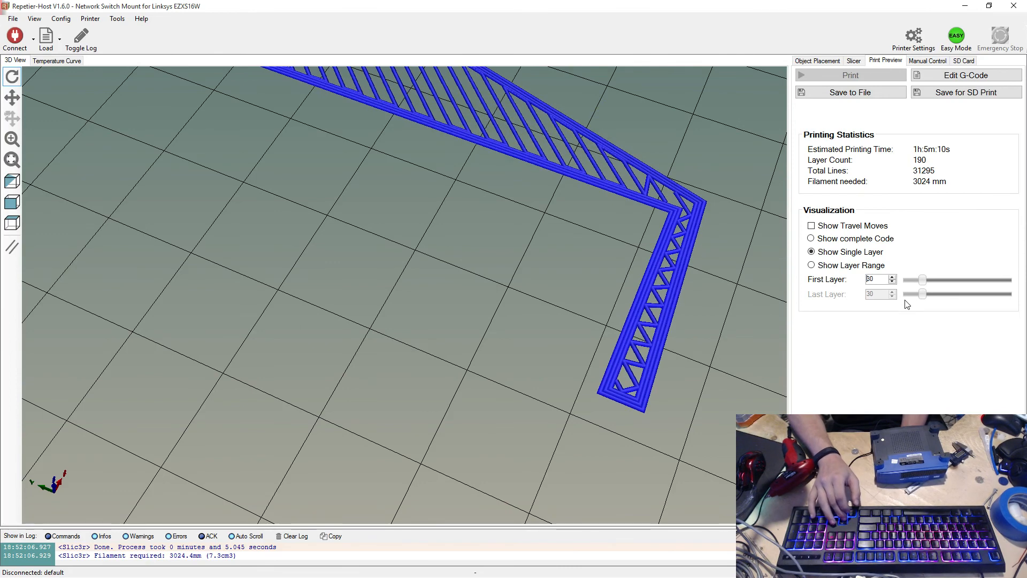
pyautogui.press('Up')
pyautogui.press('Up')
pyautogui.press('Up')
pyautogui.press('Up')
pyautogui.press('Up')
pyautogui.press('Up')
pyautogui.press('Up')
pyautogui.press('Up')
pyautogui.press('Up')
pyautogui.press('Up')
pyautogui.press('Up')
pyautogui.press('Up')
pyautogui.press('Up')
pyautogui.press('Up')
pyautogui.press('Up')
pyautogui.press('Up')
pyautogui.press('Up')
pyautogui.press('Up')
pyautogui.press('Up')
pyautogui.press('Up')
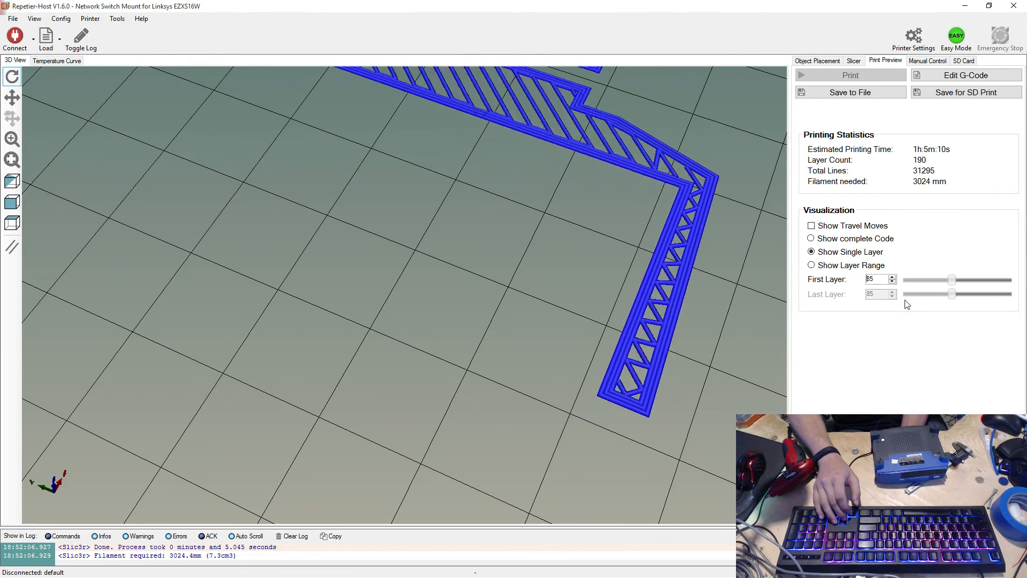
pyautogui.press('Up')
pyautogui.press('Up')
pyautogui.press('Up')
pyautogui.press('Up')
pyautogui.press('Up')
pyautogui.press('Up')
pyautogui.press('Up')
pyautogui.press('Up')
pyautogui.press('Up')
pyautogui.press('Up')
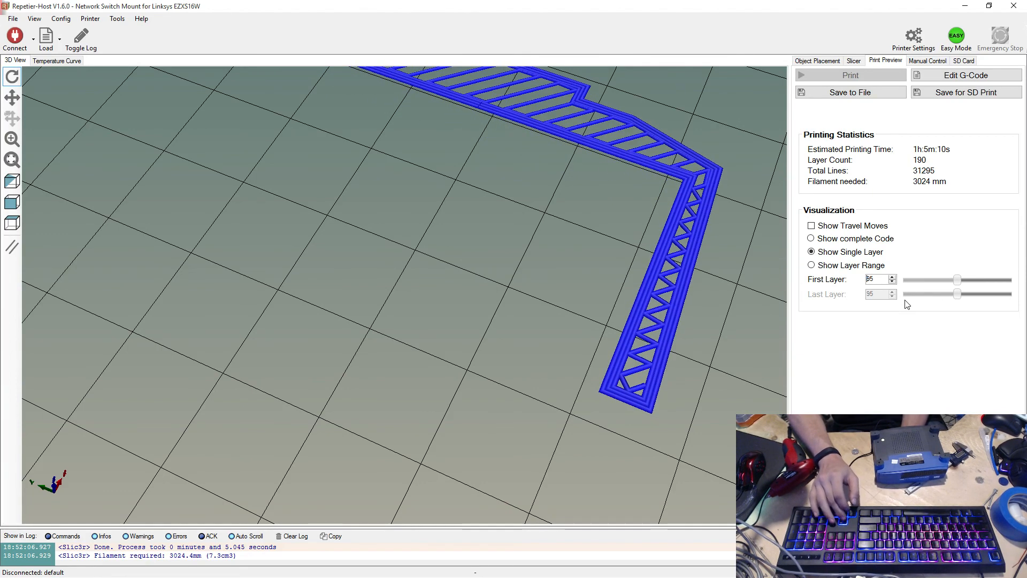
pyautogui.press('Up')
pyautogui.press('Up')
pyautogui.press('Up')
pyautogui.press('Up')
pyautogui.press('Up')
pyautogui.press('Up')
pyautogui.press('Up')
pyautogui.press('Up')
pyautogui.press('Up')
pyautogui.press('Up')
pyautogui.press('Up')
pyautogui.press('Up')
pyautogui.press('Up')
pyautogui.press('Up')
pyautogui.press('Up')
pyautogui.press('Up')
pyautogui.press('Up')
pyautogui.press('Up')
pyautogui.press('Up')
pyautogui.press('Up')
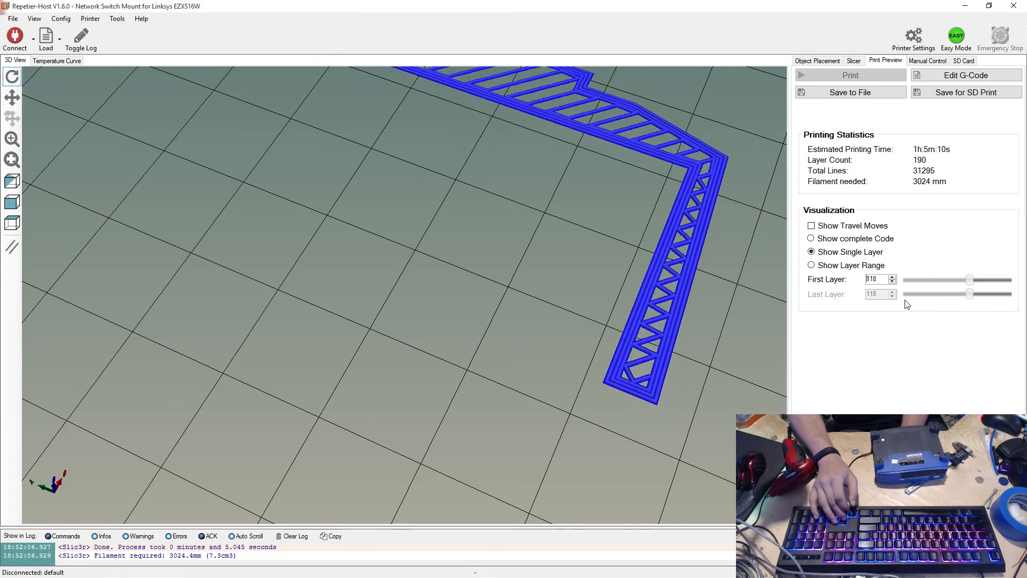
pyautogui.press('Up')
pyautogui.press('Up')
pyautogui.press('Up')
pyautogui.press('Up')
pyautogui.press('Up')
pyautogui.press('Up')
pyautogui.press('Up')
pyautogui.press('Up')
pyautogui.press('Up')
pyautogui.press('Up')
pyautogui.press('Up')
pyautogui.press('Up')
pyautogui.press('Up')
pyautogui.press('Up')
pyautogui.press('Up')
pyautogui.press('Up')
pyautogui.press('Up')
pyautogui.press('Up')
pyautogui.press('Up')
pyautogui.press('Up')
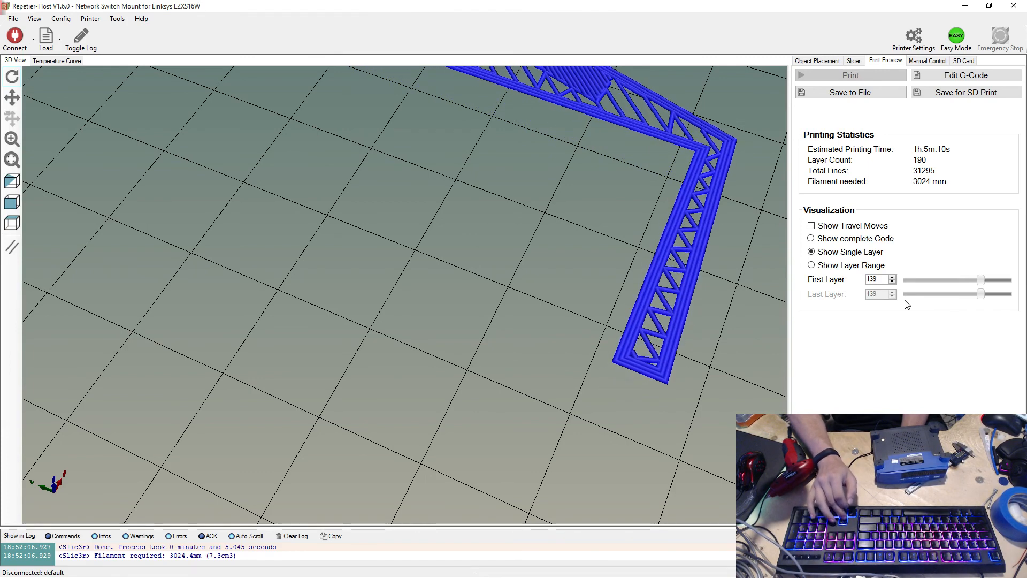
pyautogui.press('Up')
pyautogui.press('Up')
pyautogui.press('Up')
pyautogui.press('Up')
pyautogui.press('Up')
pyautogui.press('Up')
pyautogui.press('Up')
pyautogui.press('Up')
pyautogui.press('Up')
pyautogui.press('Up')
pyautogui.press('Up')
pyautogui.press('Up')
pyautogui.press('Up')
pyautogui.press('Up')
pyautogui.press('Up')
pyautogui.press('Up')
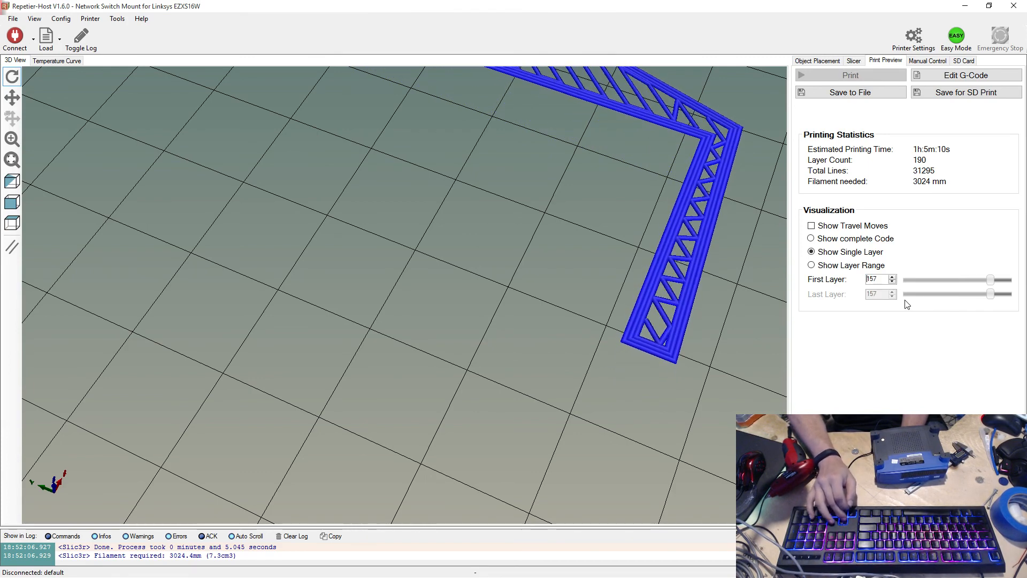
pyautogui.press('Up')
pyautogui.press('Up')
pyautogui.press('Up')
pyautogui.press('Up')
pyautogui.press('Up')
pyautogui.press('Up')
pyautogui.press('Up')
pyautogui.press('Up')
pyautogui.press('Up')
pyautogui.press('Up')
pyautogui.press('Up')
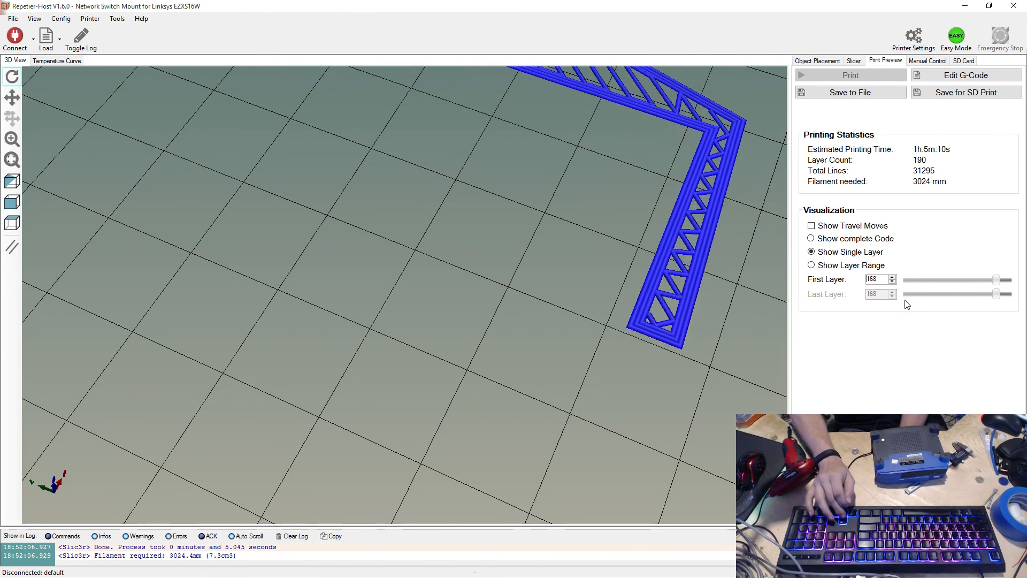
pyautogui.press('Up')
pyautogui.press('Up')
pyautogui.press('Up')
pyautogui.press('Up')
pyautogui.press('Up')
pyautogui.press('Up')
pyautogui.press('Up')
pyautogui.press('Up')
pyautogui.press('Up')
pyautogui.press('Up')
pyautogui.press('Up')
pyautogui.press('Up')
pyautogui.press('Up')
pyautogui.press('Up')
pyautogui.press('Up')
pyautogui.press('Up')
pyautogui.press('Up')
pyautogui.press('Up')
pyautogui.press('Up')
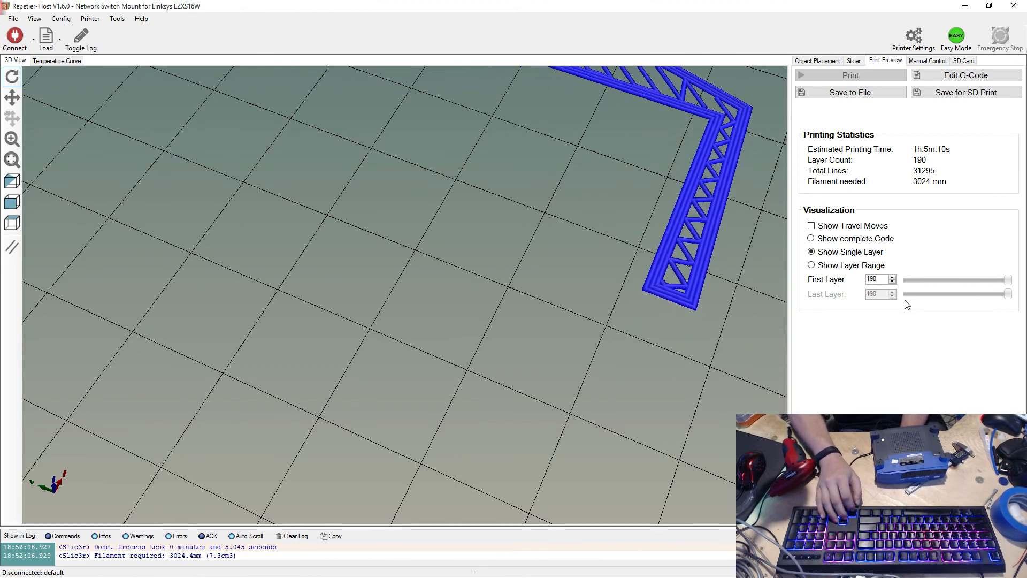
# - Compare the fill pattern of the mount's uppermost layers by going back to layer 185 and up to 190 again
pyautogui.press('Down')
pyautogui.press('Down')
pyautogui.press('Down')
pyautogui.press('Down')
pyautogui.press('Down')
pyautogui.press('Down')
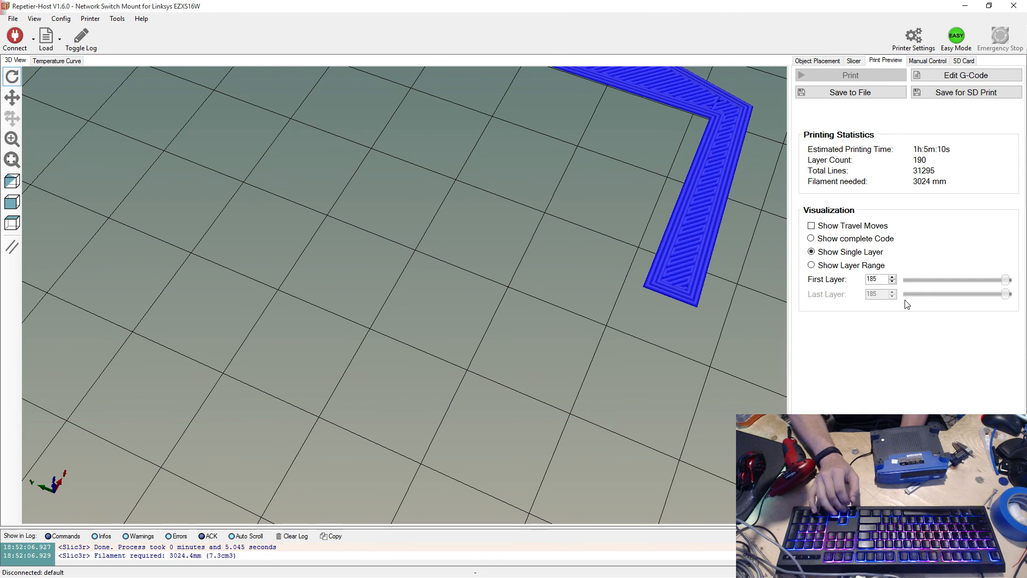
pyautogui.press('Up')
pyautogui.press('Up')
pyautogui.press('Up')
pyautogui.press('Up')
pyautogui.press('Up')
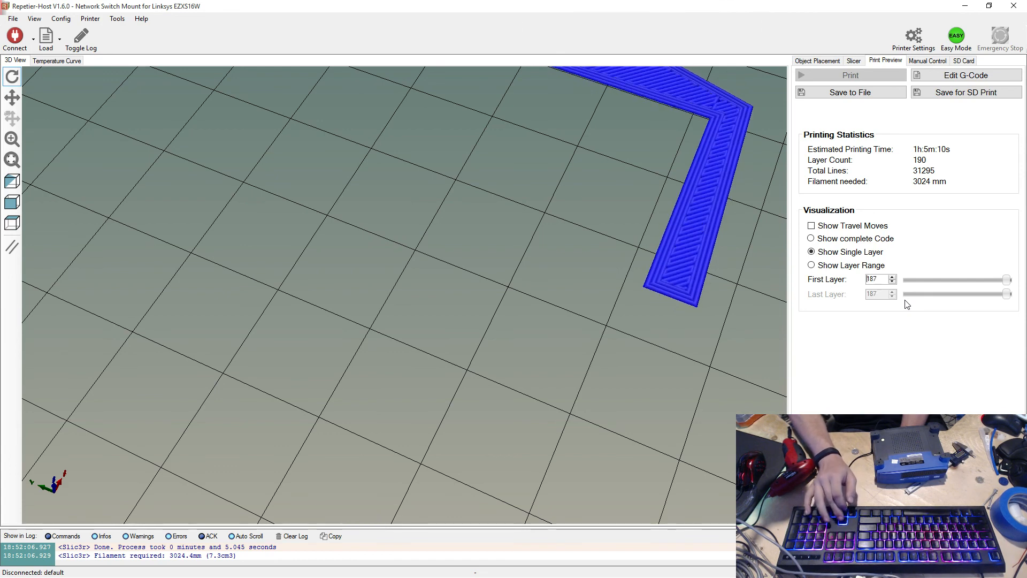
pyautogui.press('Up')
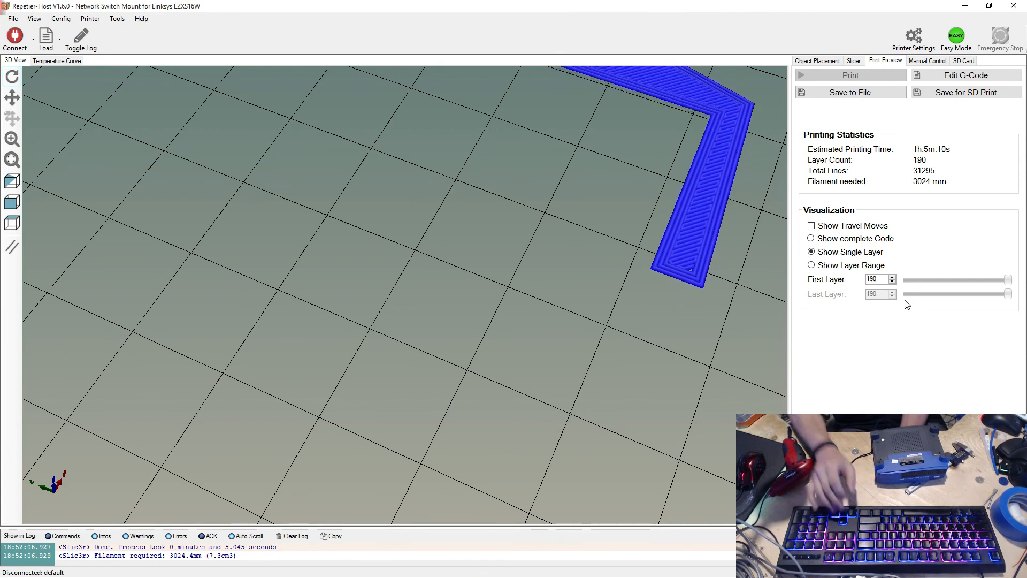
# - Examine the whole shape of the mount's top layer on the print bed, then its wide end up close
pyautogui.scroll(-14, 535, 279)
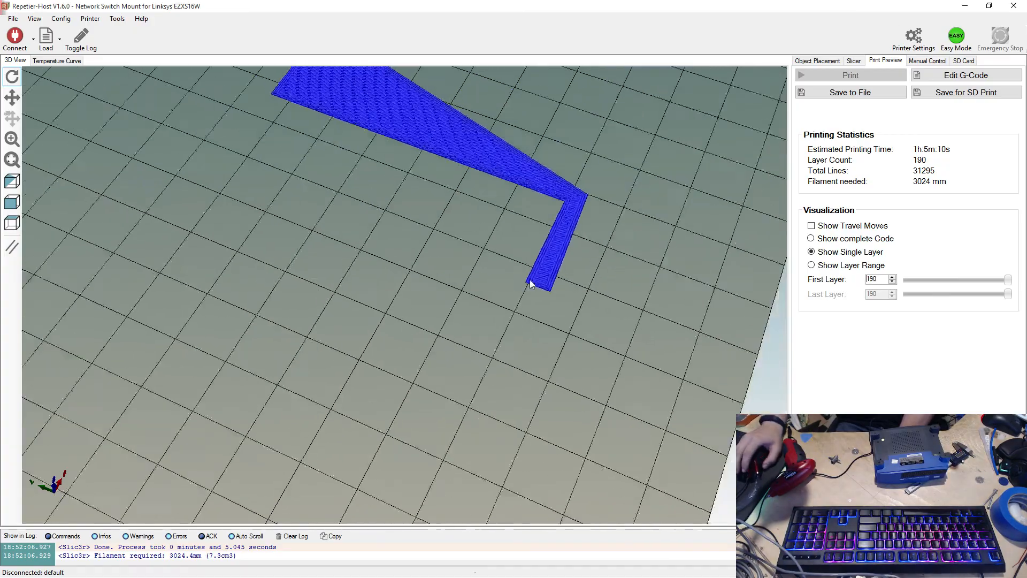
pyautogui.scroll(4, 455, 120)
pyautogui.scroll(-6, 455, 120)
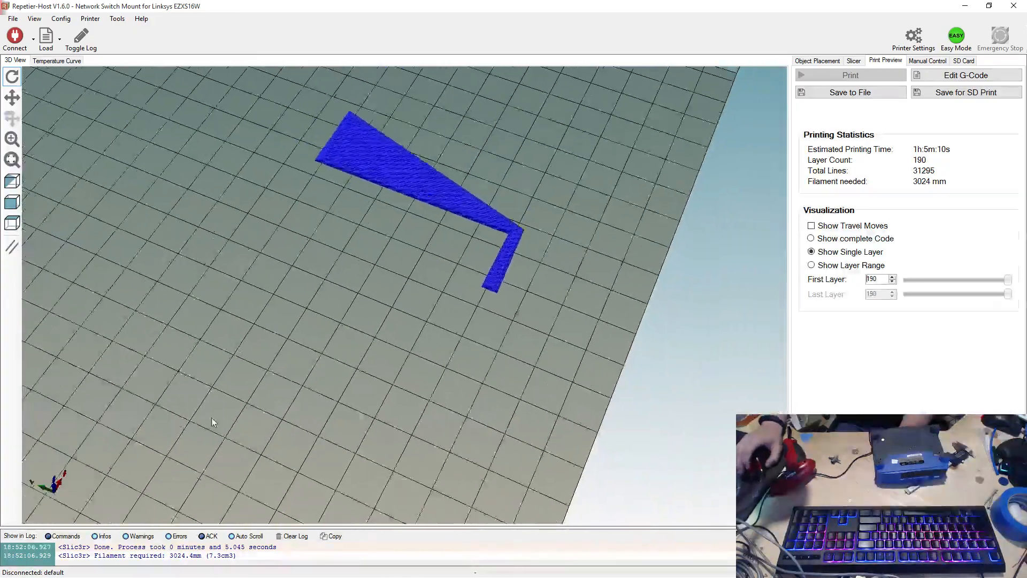
pyautogui.moveTo(339, 296); pyautogui.dragTo(295, 448, button='middle')
pyautogui.scroll(9, 383, 351)
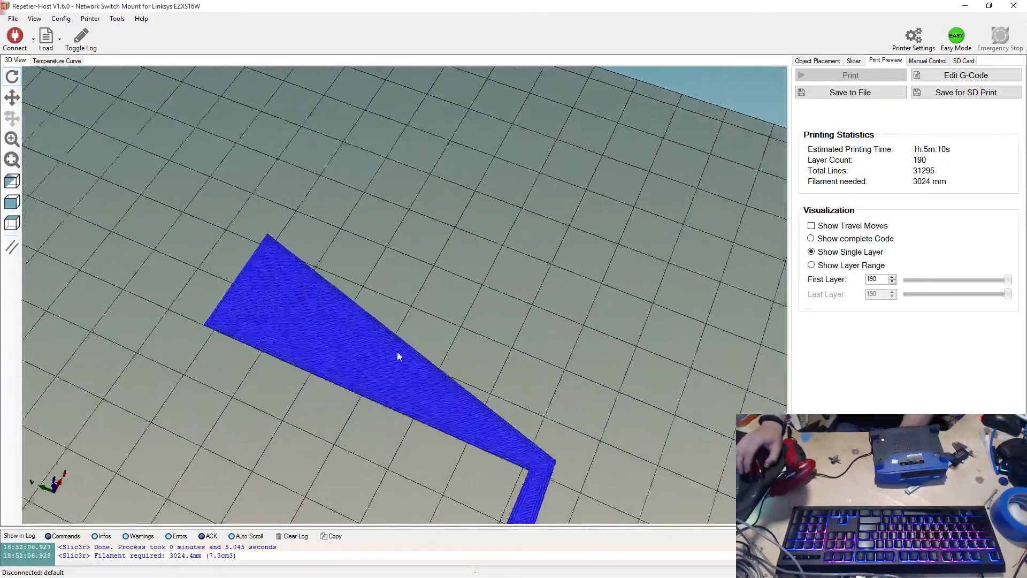
# - Go back through the sliced mount one layer at a time from 190 to 144 and examine how its outline and infill change
pyautogui.scroll(-5, 439, 353)
pyautogui.moveTo(477, 354); pyautogui.dragTo(507, 270, button='middle')
pyautogui.scroll(5, 508, 269)
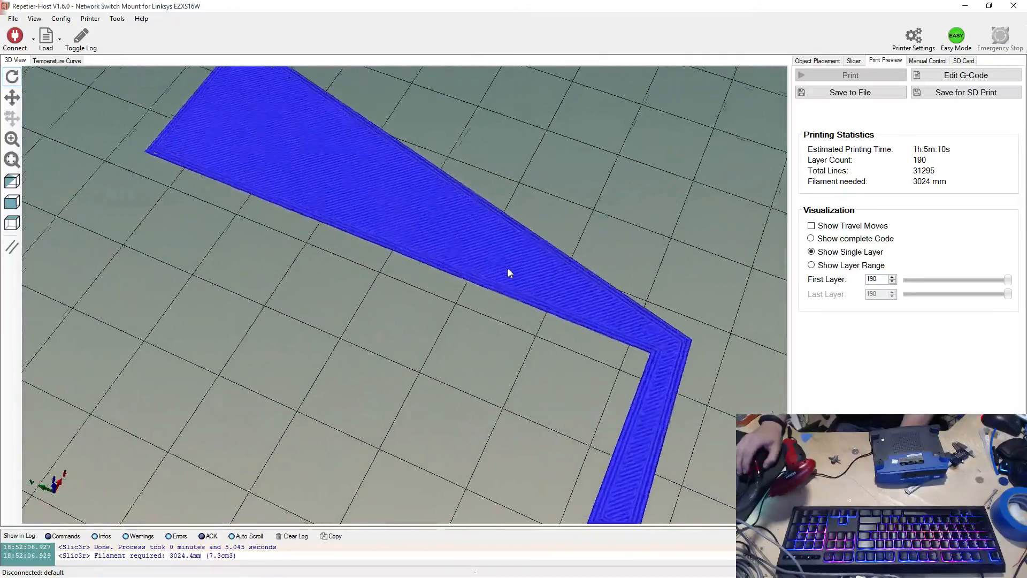
pyautogui.scroll(-4, 509, 270)
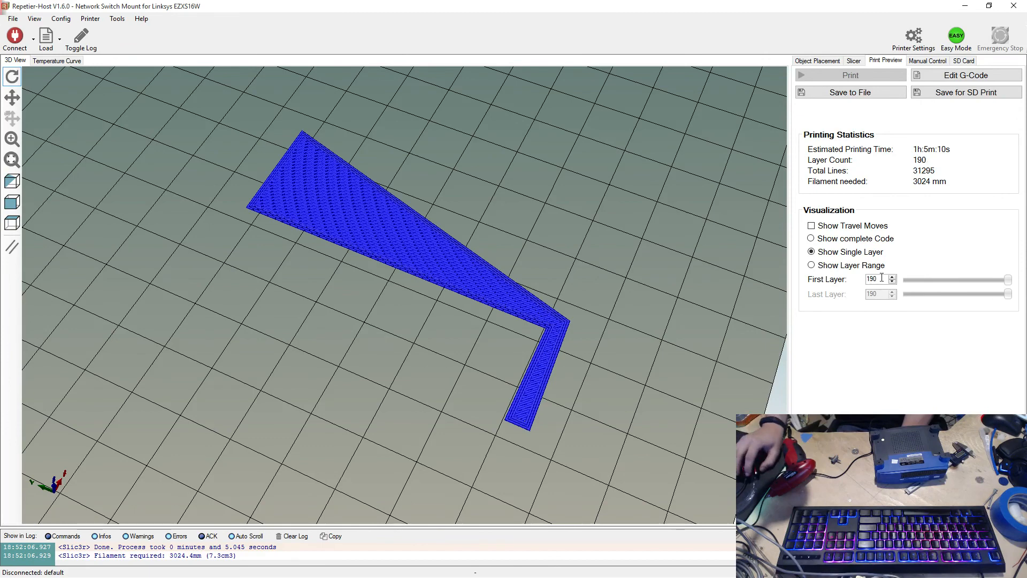
pyautogui.press('Down')
pyautogui.press('Down')
pyautogui.press('Down')
pyautogui.press('Down')
pyautogui.press('Down')
pyautogui.press('Down')
pyautogui.press('Down')
pyautogui.press('Down')
pyautogui.press('Down')
pyautogui.press('Down')
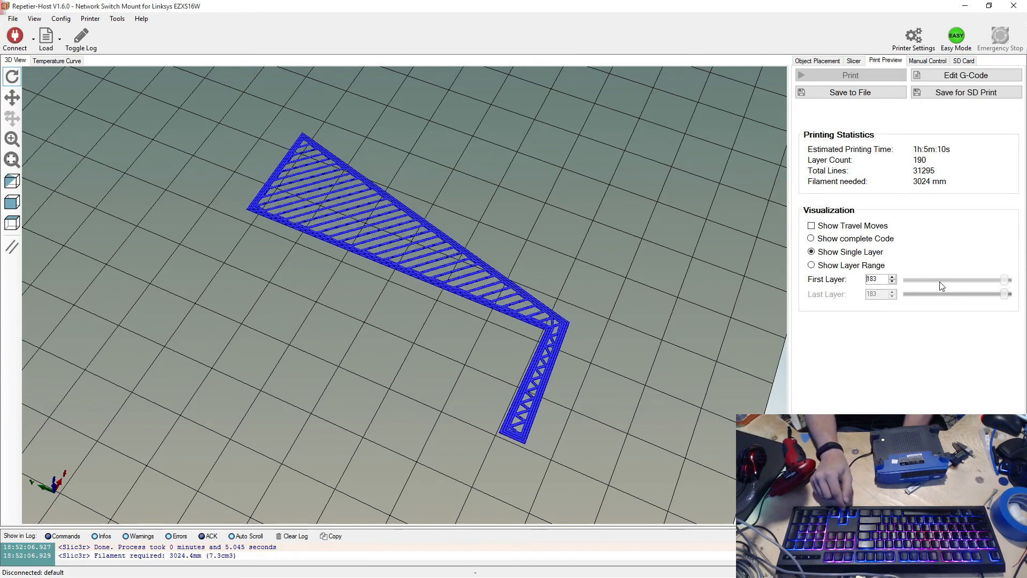
pyautogui.press('Down')
pyautogui.press('Down')
pyautogui.press('Down')
pyautogui.press('Down')
pyautogui.press('Down')
pyautogui.press('Down')
pyautogui.press('Down')
pyautogui.press('Down')
pyautogui.press('Down')
pyautogui.press('Down')
pyautogui.press('Down')
pyautogui.press('Down')
pyautogui.press('Down')
pyautogui.press('Down')
pyautogui.press('Down')
pyautogui.press('Down')
pyautogui.press('Down')
pyautogui.press('Down')
pyautogui.press('Down')
pyautogui.press('Down')
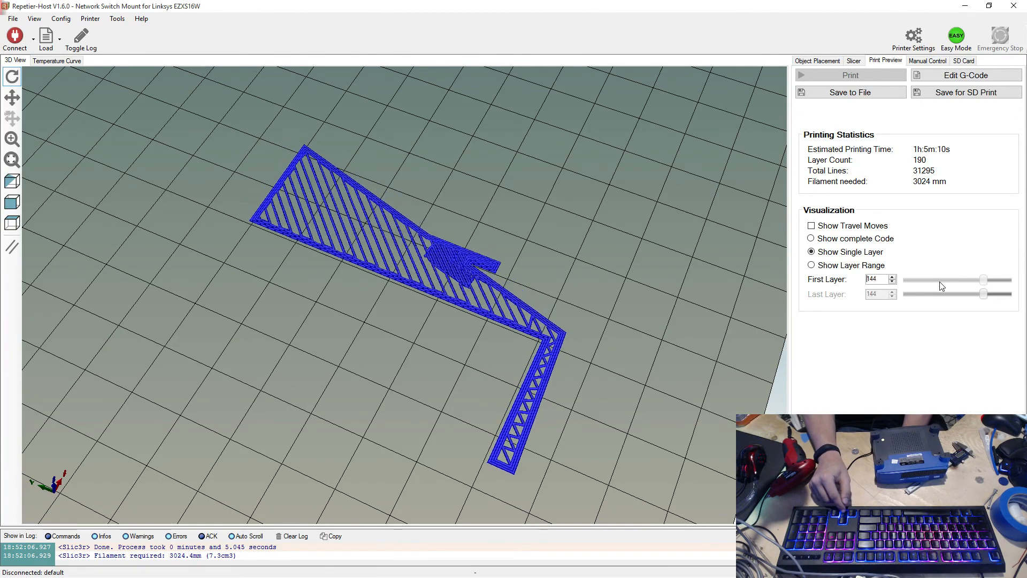
# - Compare the solid fill patches around the mount's side step by going through layers 139 to 146
pyautogui.press('Up')
pyautogui.press('Up')
pyautogui.press('Up')
pyautogui.press('Up')
pyautogui.press('Up')
pyautogui.press('Up')
pyautogui.press('Up')
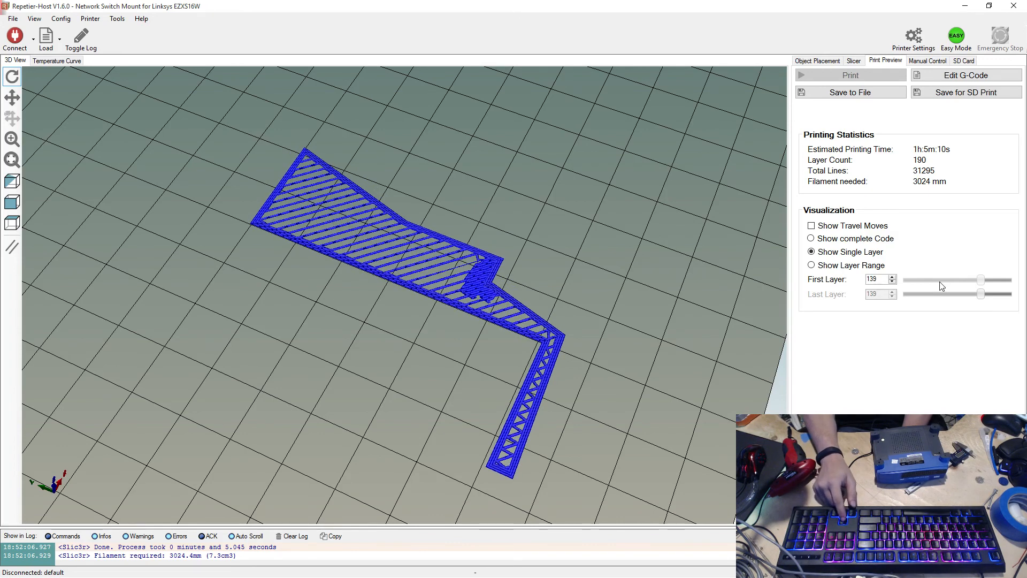
pyautogui.press('Up')
pyautogui.press('Up')
pyautogui.press('Up')
pyautogui.press('Up')
pyautogui.press('Up')
pyautogui.press('Up')
pyautogui.press('Up')
pyautogui.press('Up')
pyautogui.press('Up')
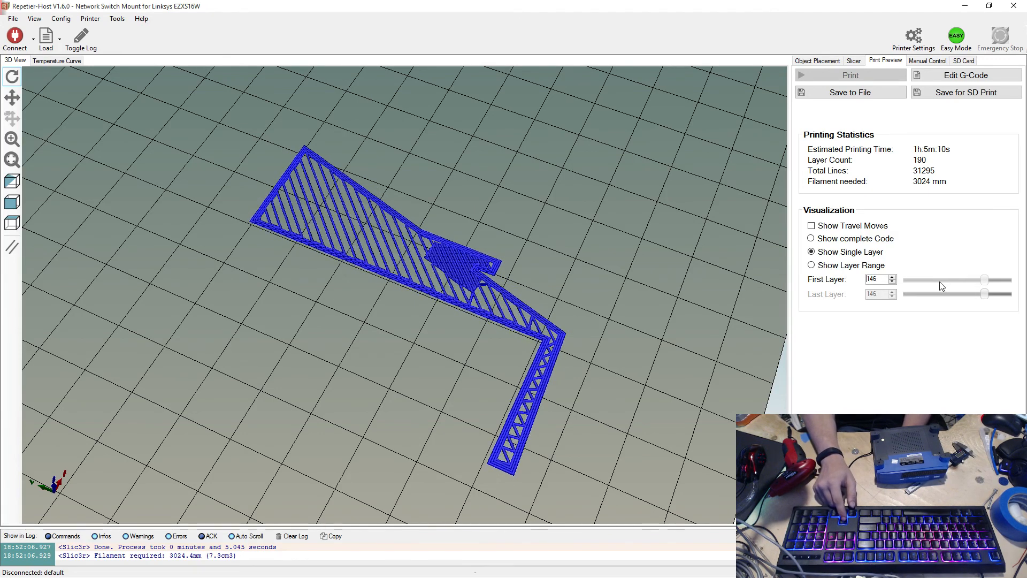
# - Go down through the layers to 77 and examine the long slot that divides the mount's wide section
pyautogui.press('Down')
pyautogui.press('Down')
pyautogui.press('Down')
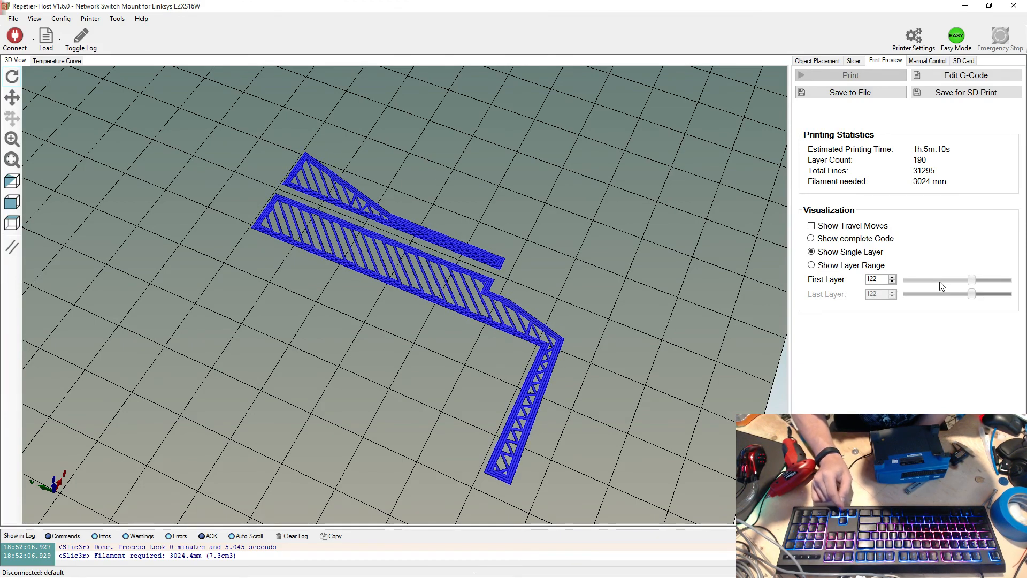
pyautogui.press('Down')
pyautogui.press('Down')
pyautogui.press('Down')
pyautogui.press('Down')
pyautogui.press('Down')
pyautogui.press('Down')
pyautogui.press('Down')
pyautogui.press('Down')
pyautogui.press('Down')
pyautogui.press('Down')
pyautogui.press('Down')
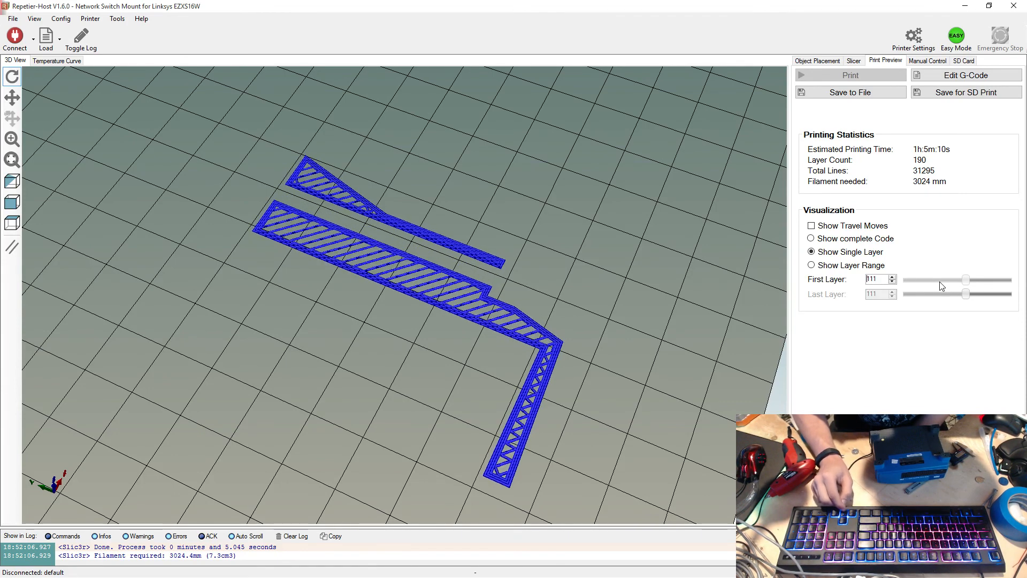
pyautogui.press('Down')
pyautogui.press('Down')
pyautogui.press('Down')
pyautogui.press('Down')
pyautogui.press('Down')
pyautogui.press('Down')
pyautogui.press('Down')
pyautogui.press('Down')
pyautogui.press('Down')
pyautogui.press('Down')
pyautogui.press('Down')
pyautogui.press('Down')
pyautogui.press('Down')
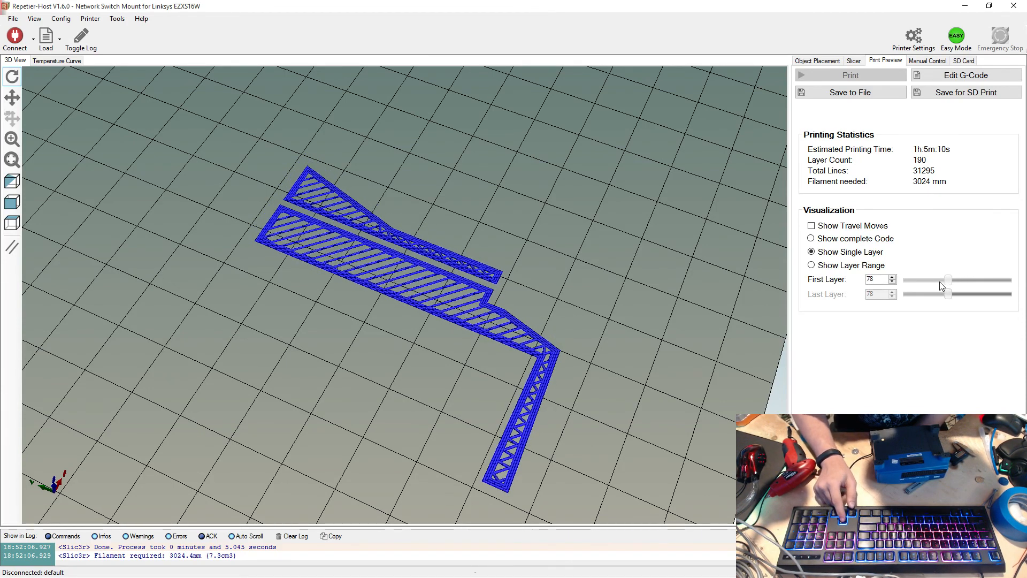
pyautogui.press('Down')
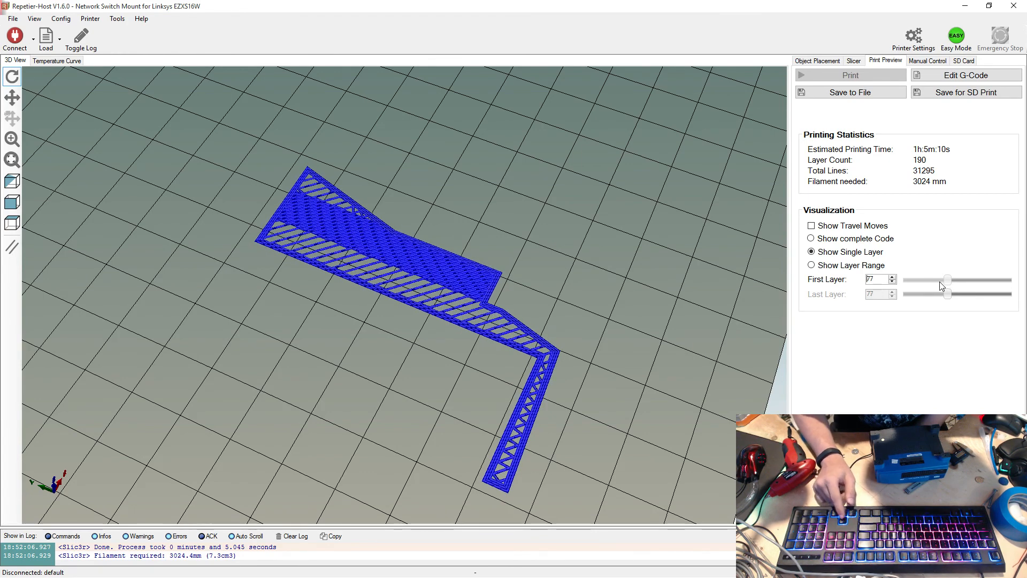
# - Compare the layers just above the slot's lower end by going up to layer 85 and back to 83
pyautogui.press('Up')
pyautogui.press('Up')
pyautogui.press('Up')
pyautogui.press('Up')
pyautogui.press('Up')
pyautogui.press('Up')
pyautogui.press('Up')
pyautogui.press('Up')
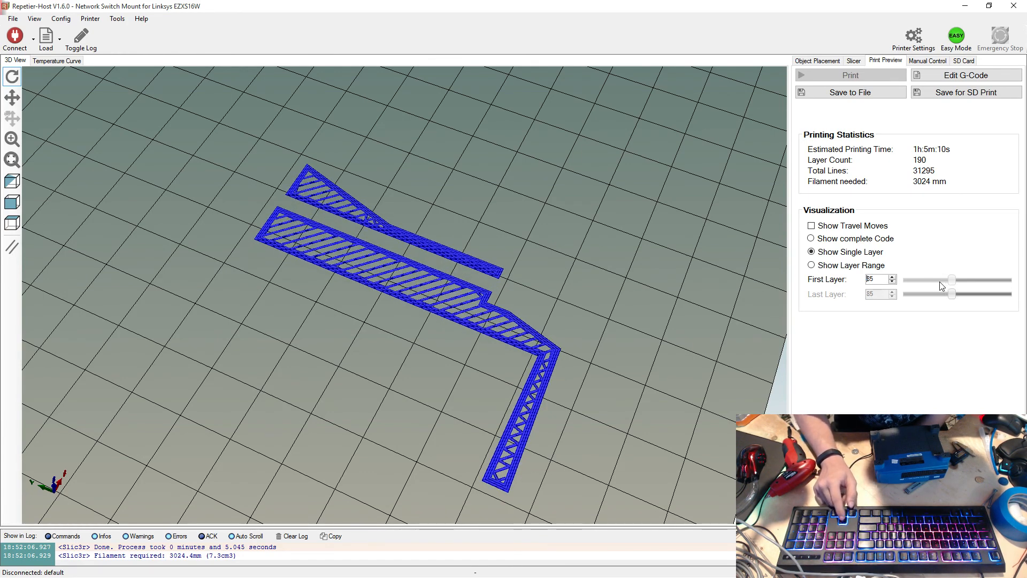
pyautogui.press('Down')
pyautogui.press('Down')
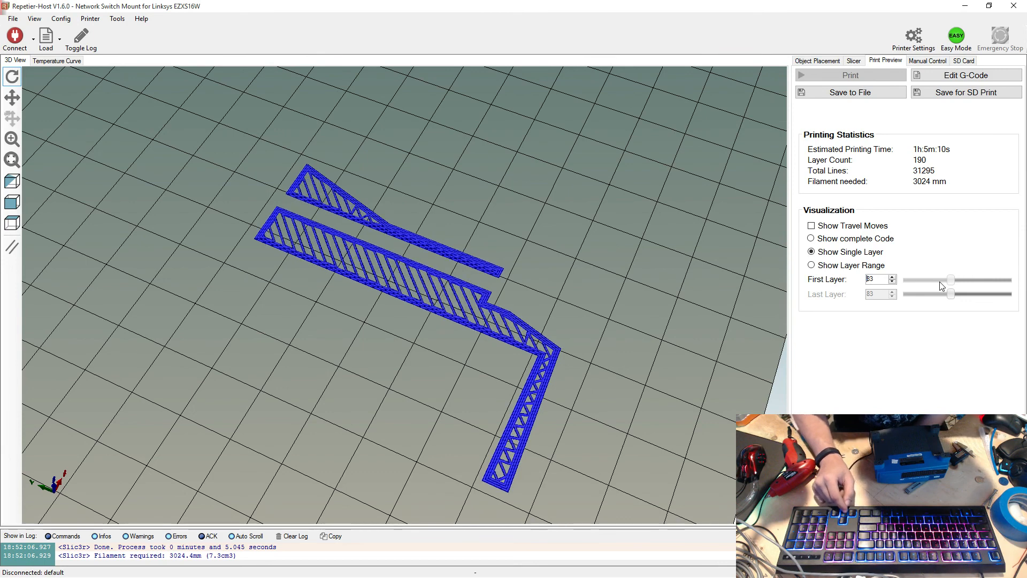
# - Go down to layer 64 and examine how the mount is filled below the slot
pyautogui.press('Down')
pyautogui.press('Down')
pyautogui.press('Down')
pyautogui.press('Down')
pyautogui.press('Down')
pyautogui.press('Down')
pyautogui.press('Down')
pyautogui.press('Down')
pyautogui.press('Down')
pyautogui.press('Down')
pyautogui.press('Down')
pyautogui.press('Down')
pyautogui.press('Down')
pyautogui.press('Down')
pyautogui.press('Down')
pyautogui.press('Down')
pyautogui.press('Down')
pyautogui.press('Down')
pyautogui.press('Down')
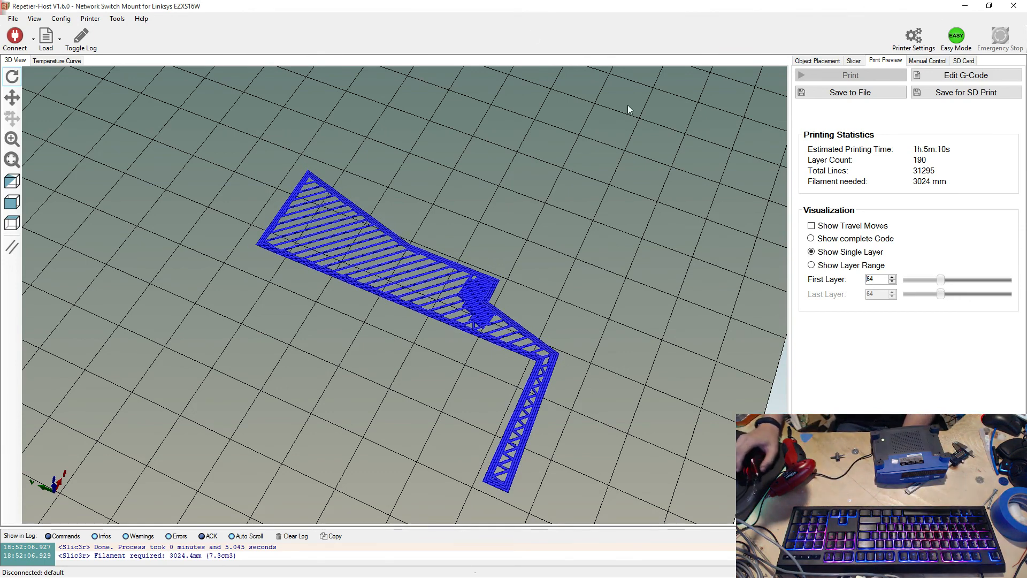